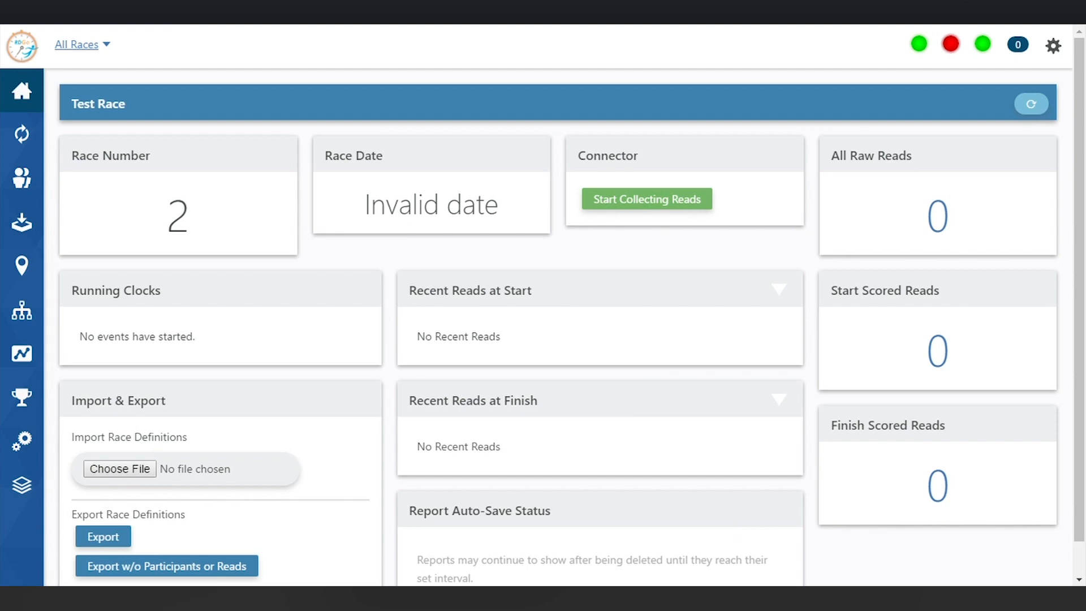
click(88, 47)
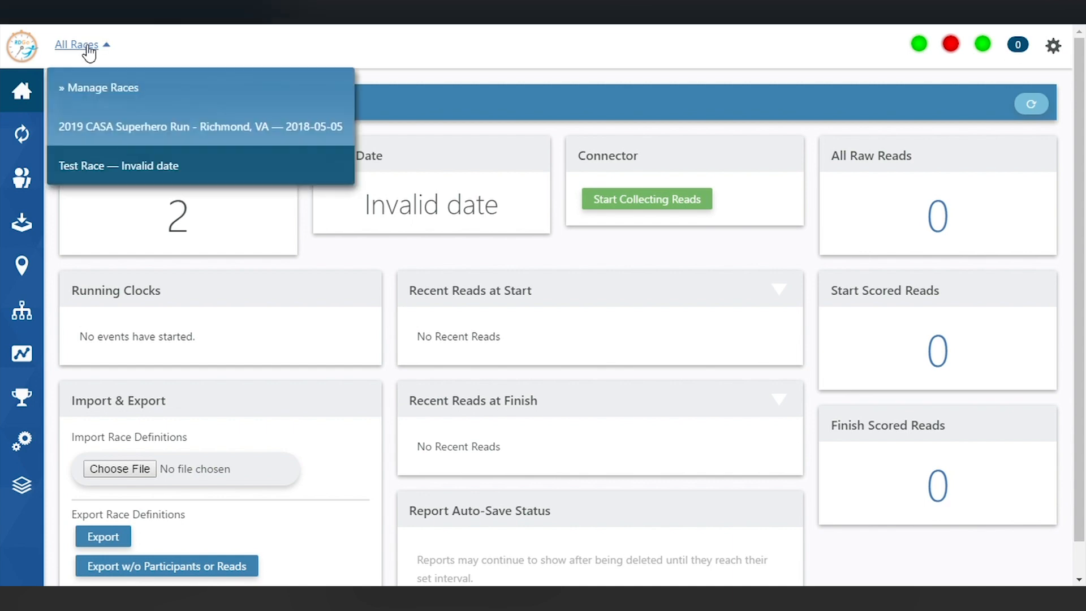
click(99, 88)
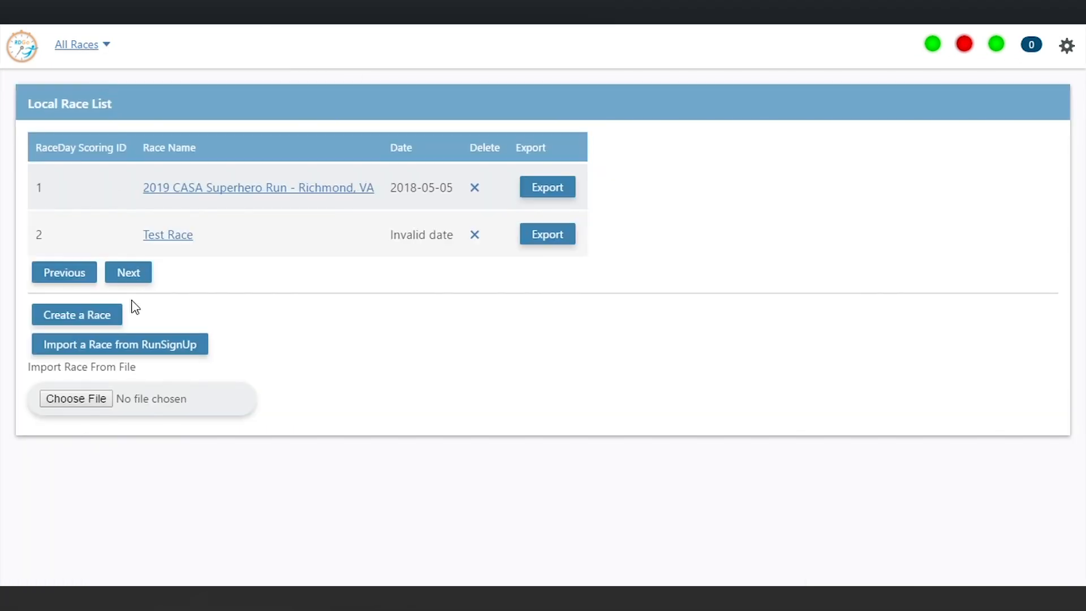
click(108, 315)
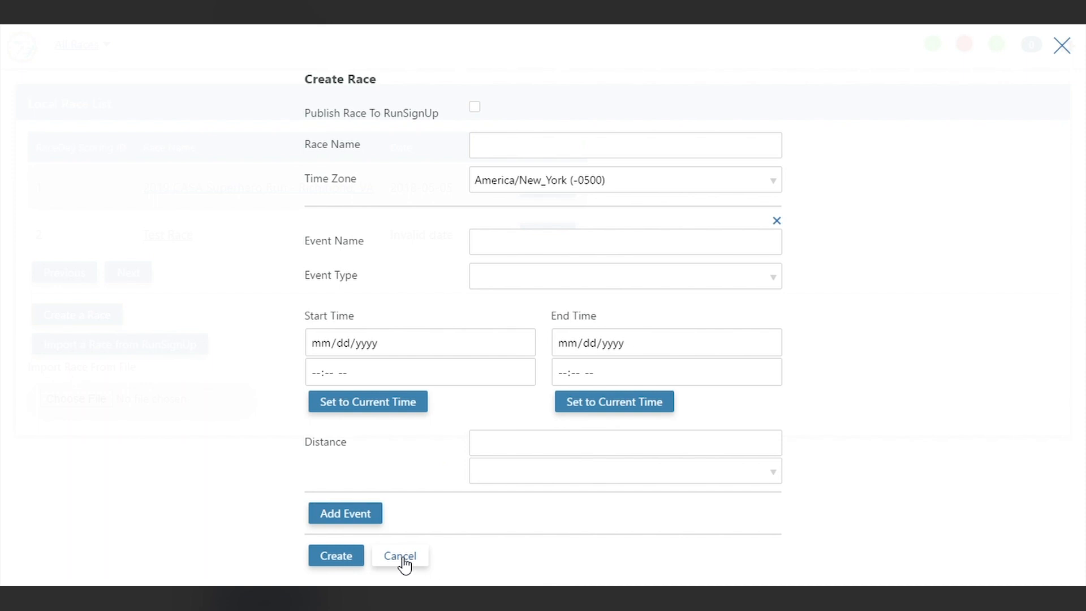
click(402, 557)
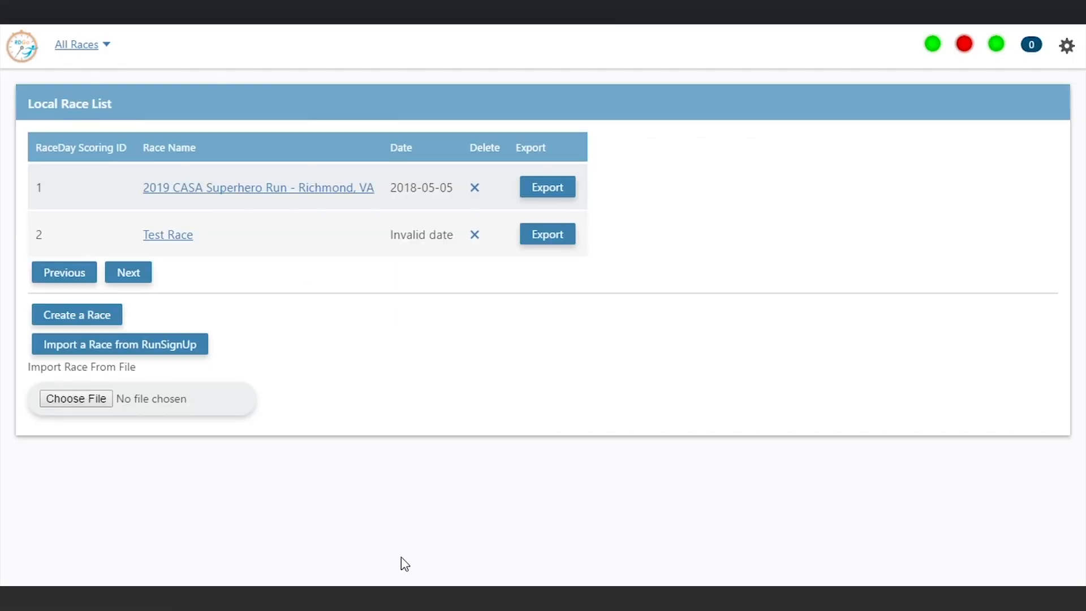
click(77, 57)
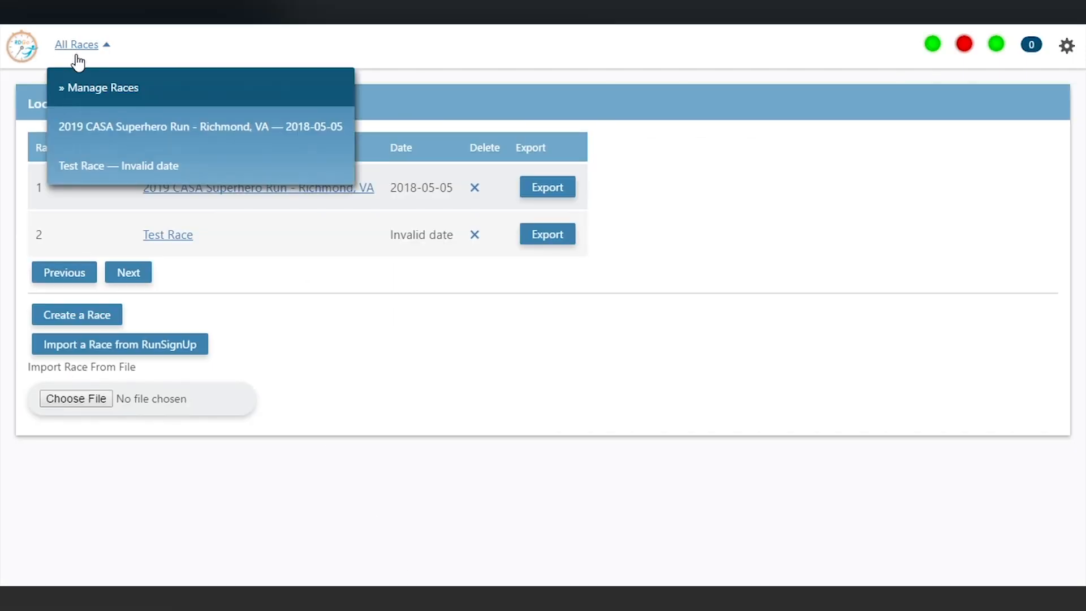
click(85, 89)
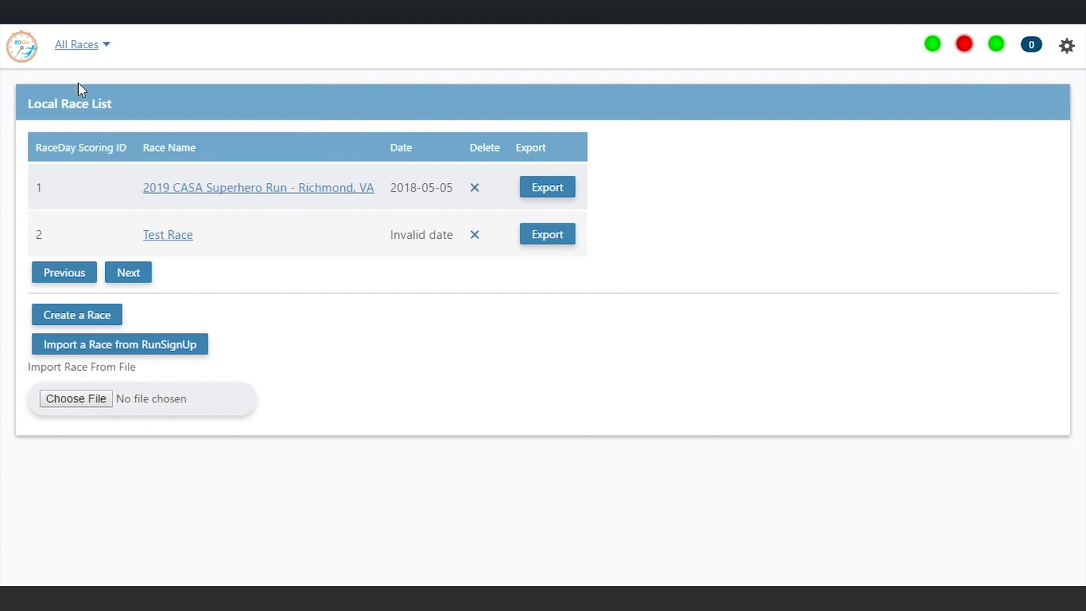
click(21, 47)
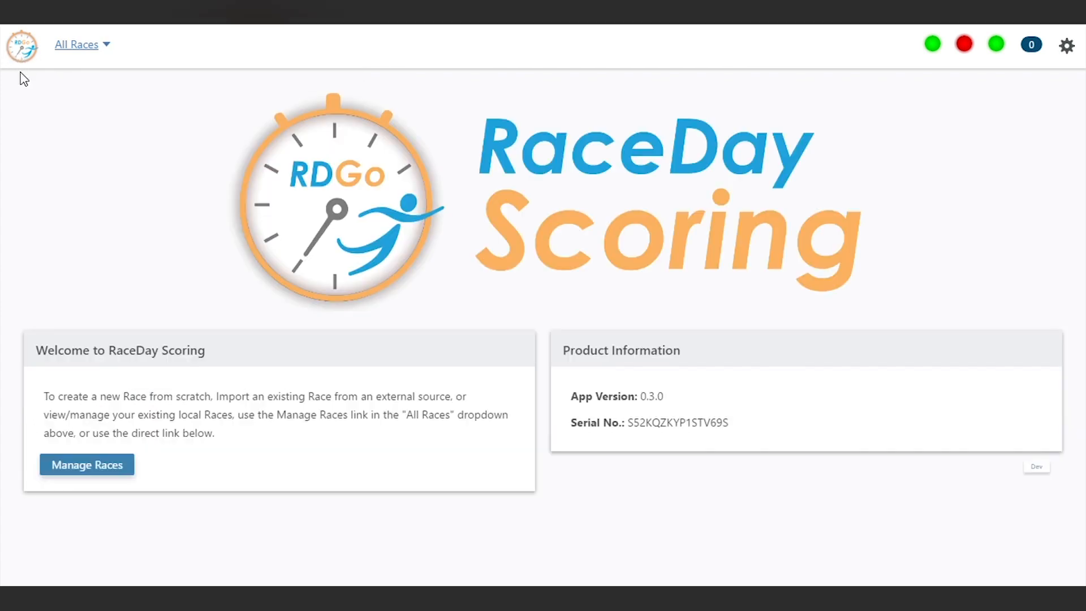
- Start creating a new local race, enable publishing it to RunSignUp, and name it My Test Race
click(113, 467)
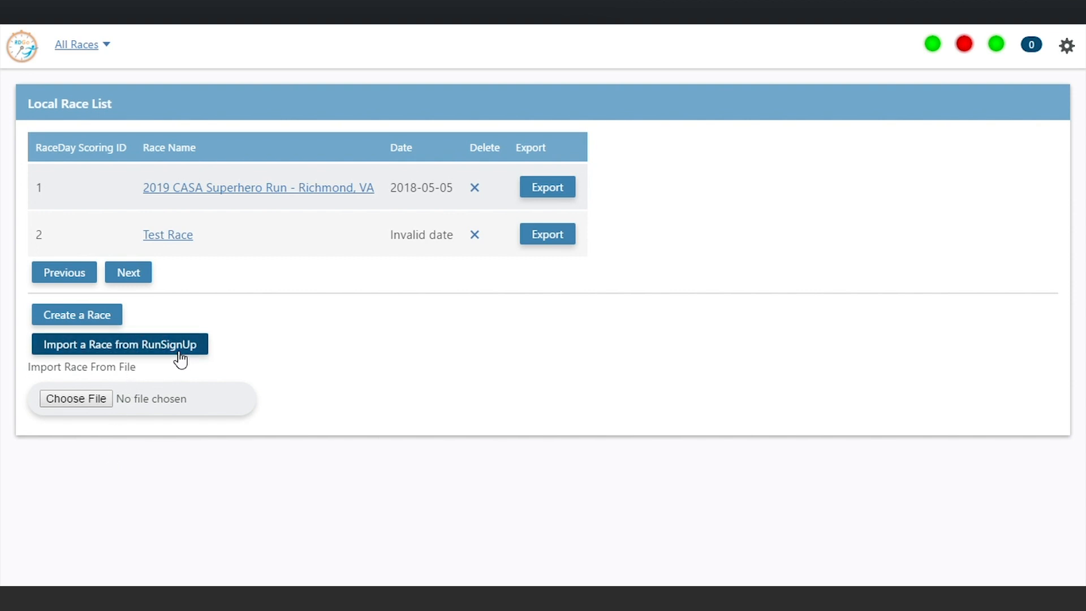
click(116, 320)
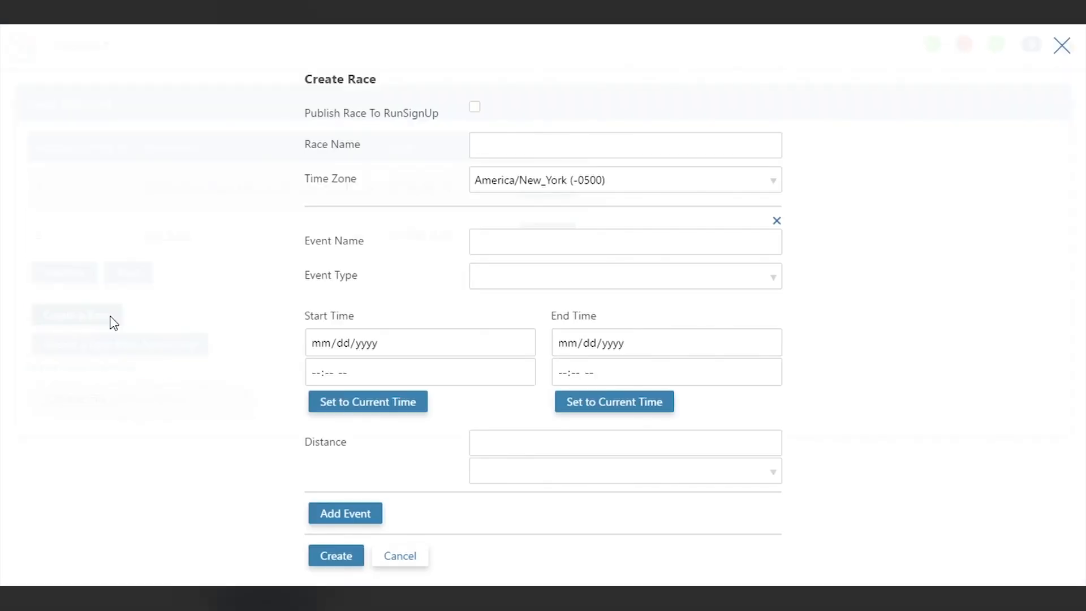
click(475, 107)
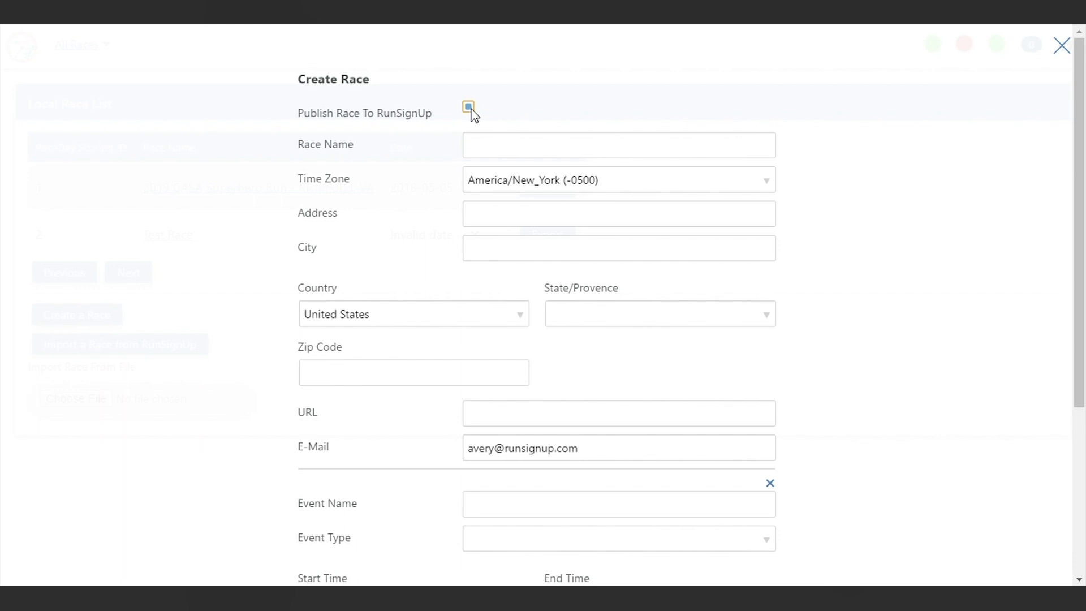
click(490, 157)
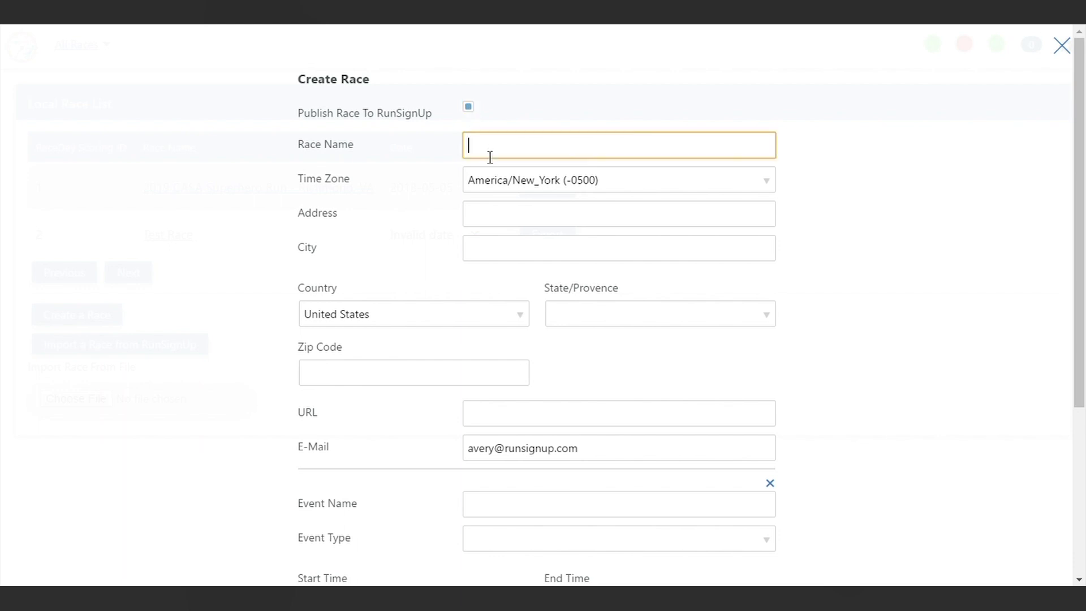
text(My Test Race)
- Fill in the race's street address, city, zip code and state, and set its URL to MyNewTestRace999999
click(502, 216)
text(111)
click(533, 237)
text(Philadelphia)
key(Tab)
key(Tab)
text(19143)
key(Tab)
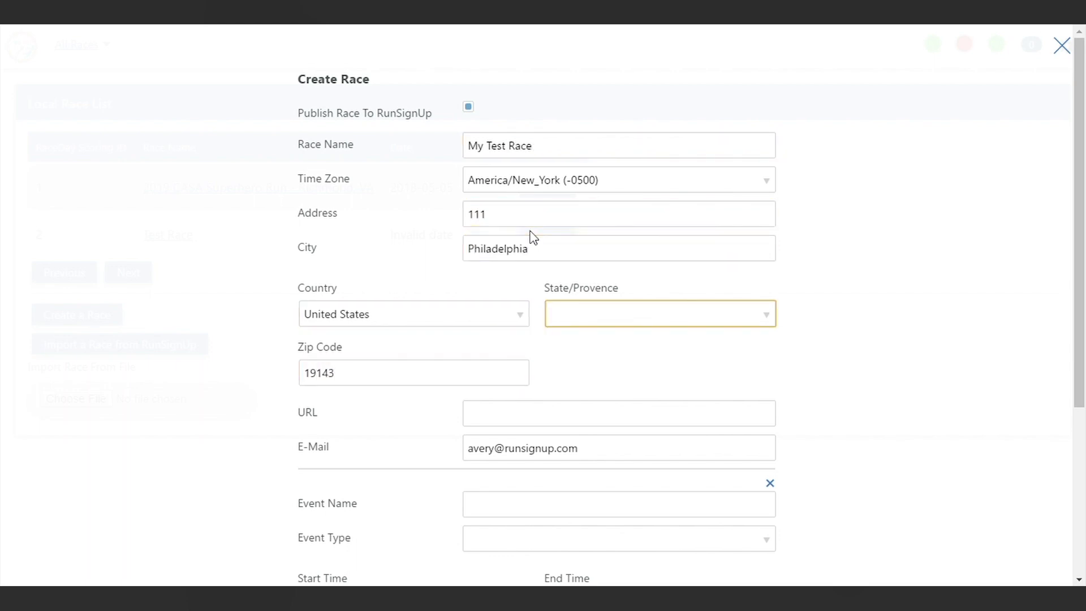
key(p)
click(568, 413)
text(MyNewTestRace999999)
- Name the race's event 5k Run and set its type to Run or Run/Walk
scroll(802, 458, down, 4)
click(643, 277)
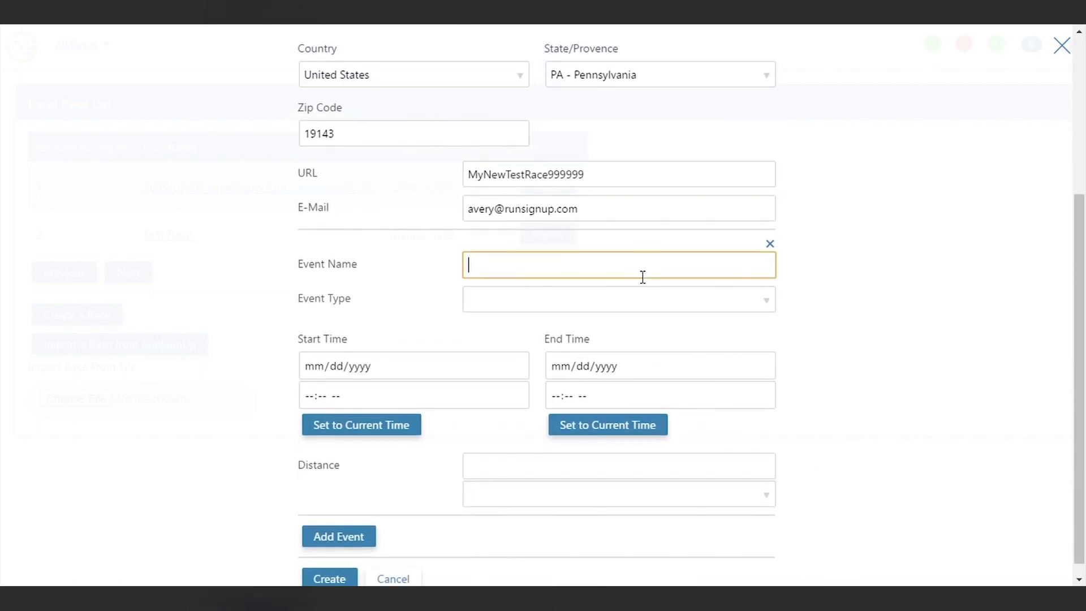
text(5k Run)
click(618, 296)
click(582, 38)
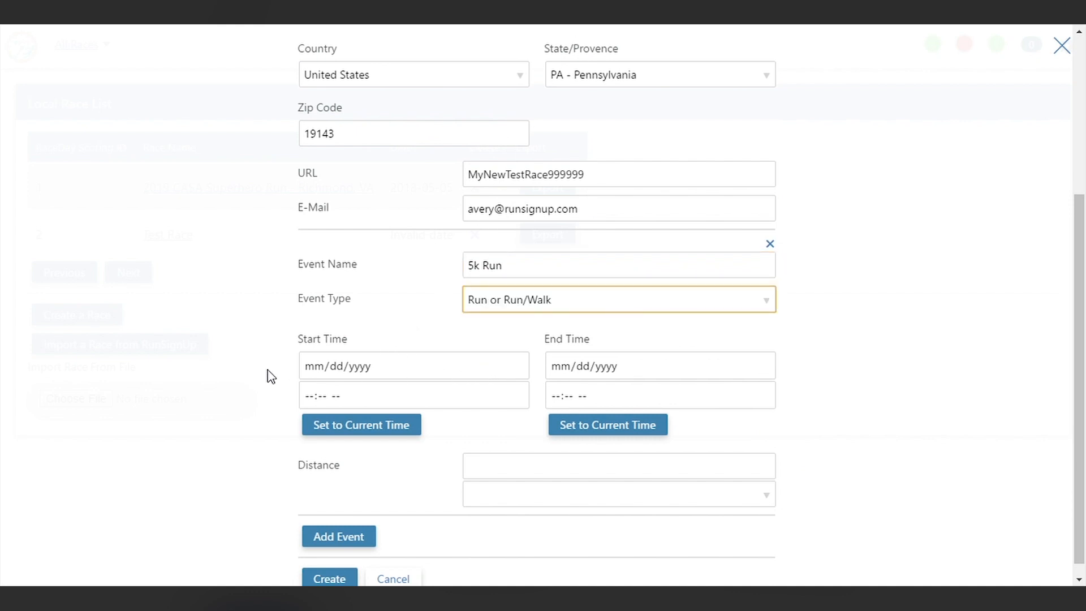
- Set the event's start to the current date and time, and change the start time to 09:20 AM
click(317, 364)
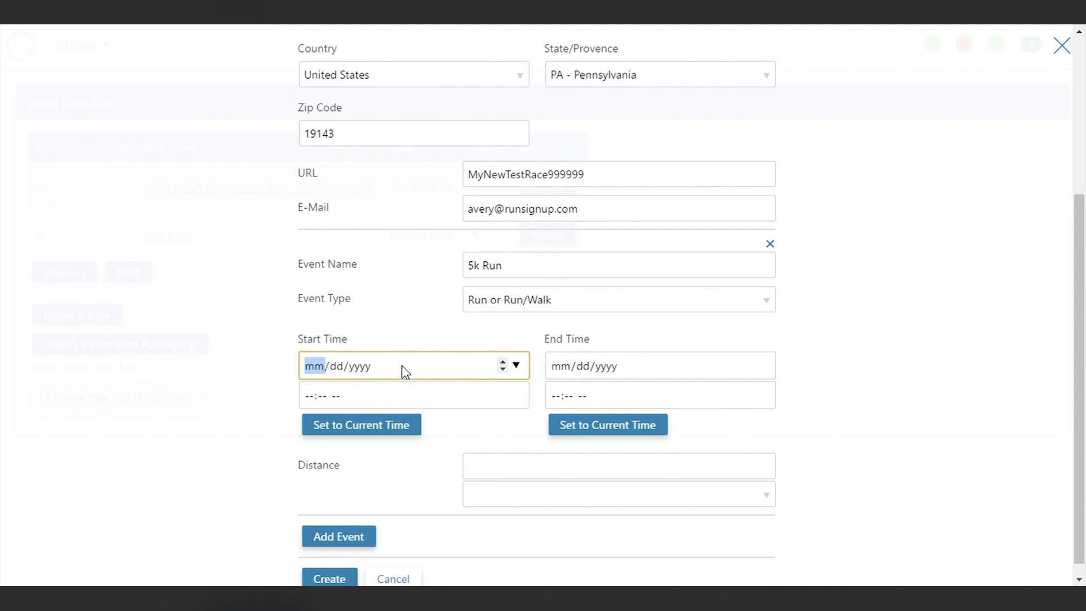
click(365, 426)
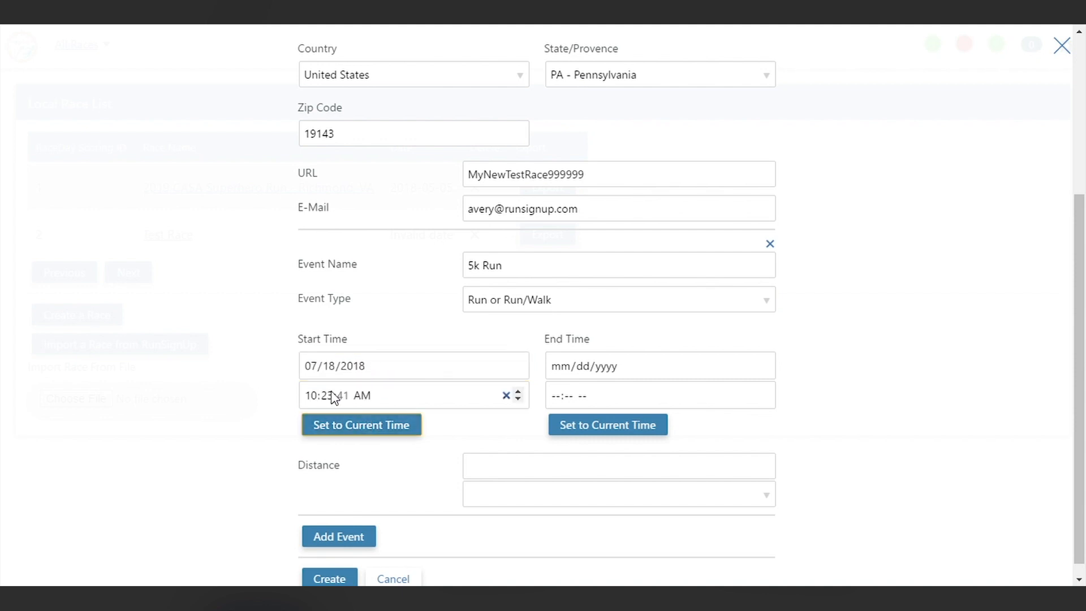
click(311, 396)
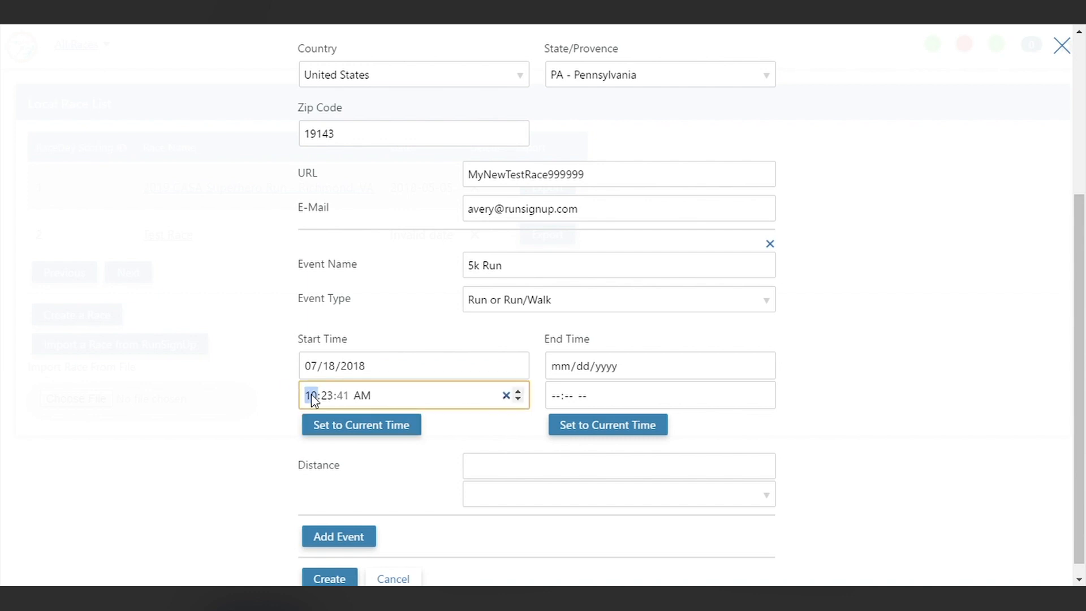
text(20)
key(Tab)
click(386, 498)
- Set the event's distance to 5 K
click(497, 471)
text(55)
key(Tab)
key(k)
click(438, 513)
scroll(398, 485, down, 1)
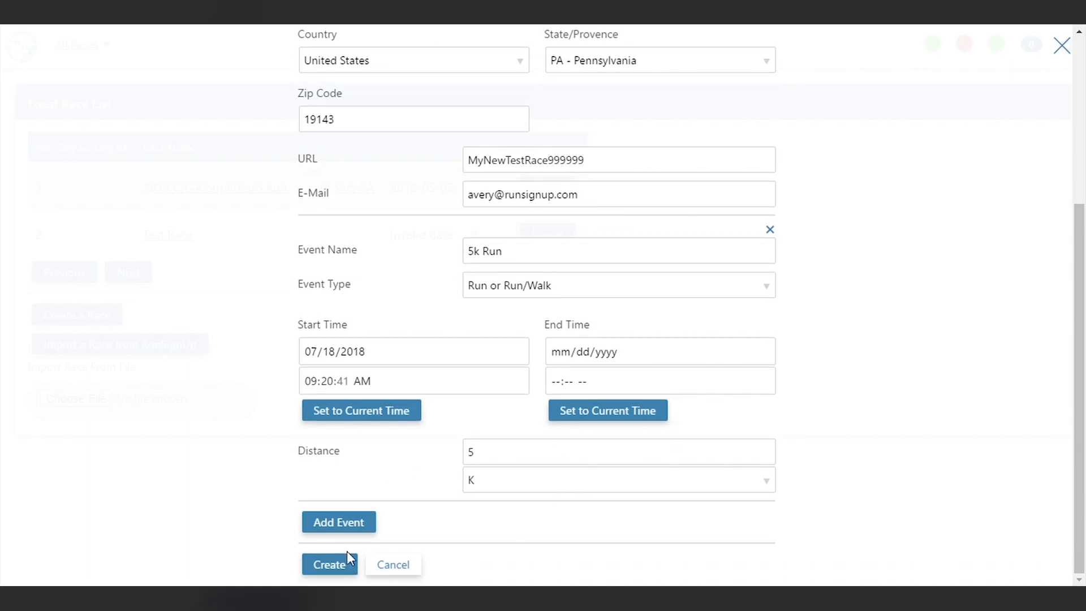
- Create the race and authenticate the RunSignUp login with the account password
click(342, 566)
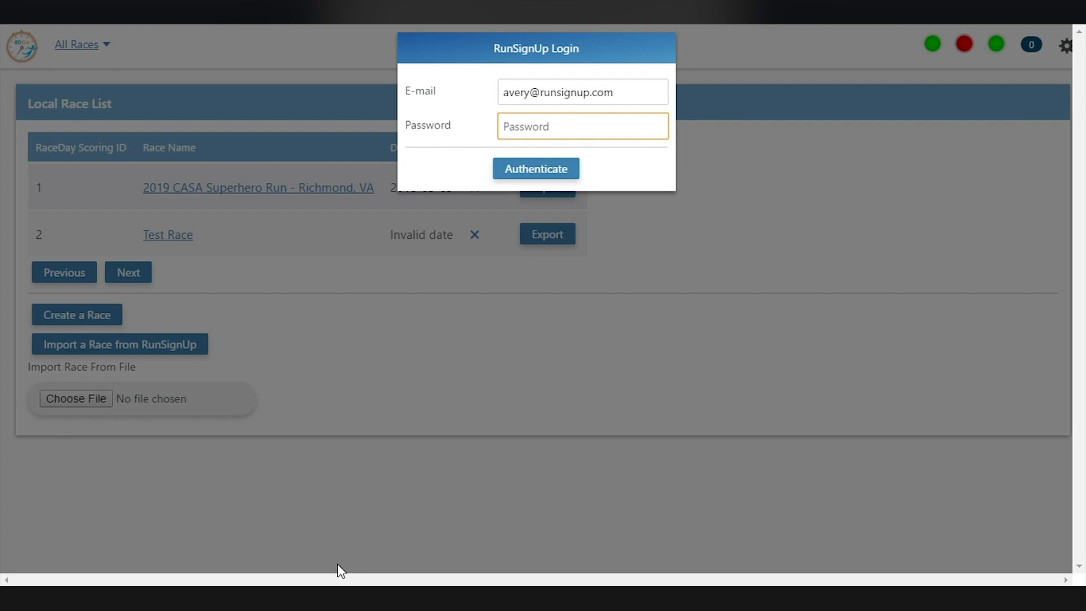
text(•••)
key(Return)
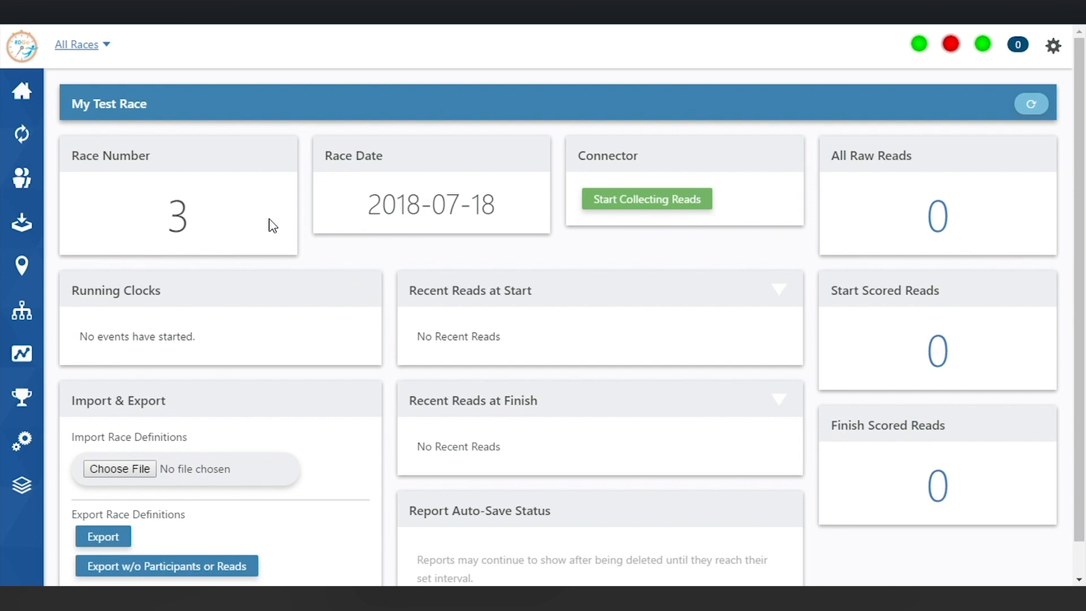
- Save the race's participant sync settings with syncing left enabled
click(39, 152)
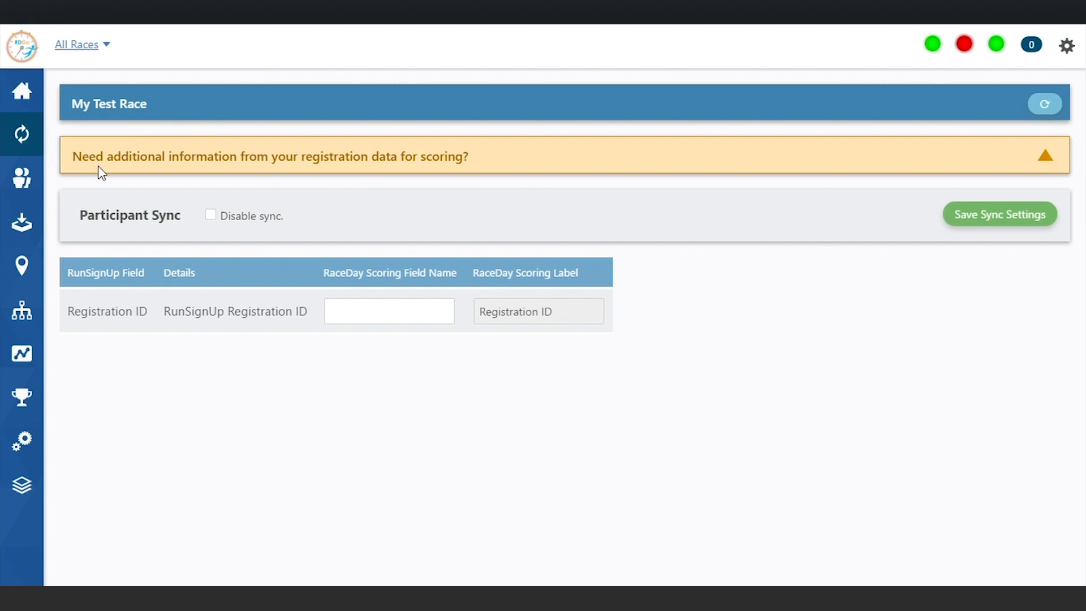
click(1005, 221)
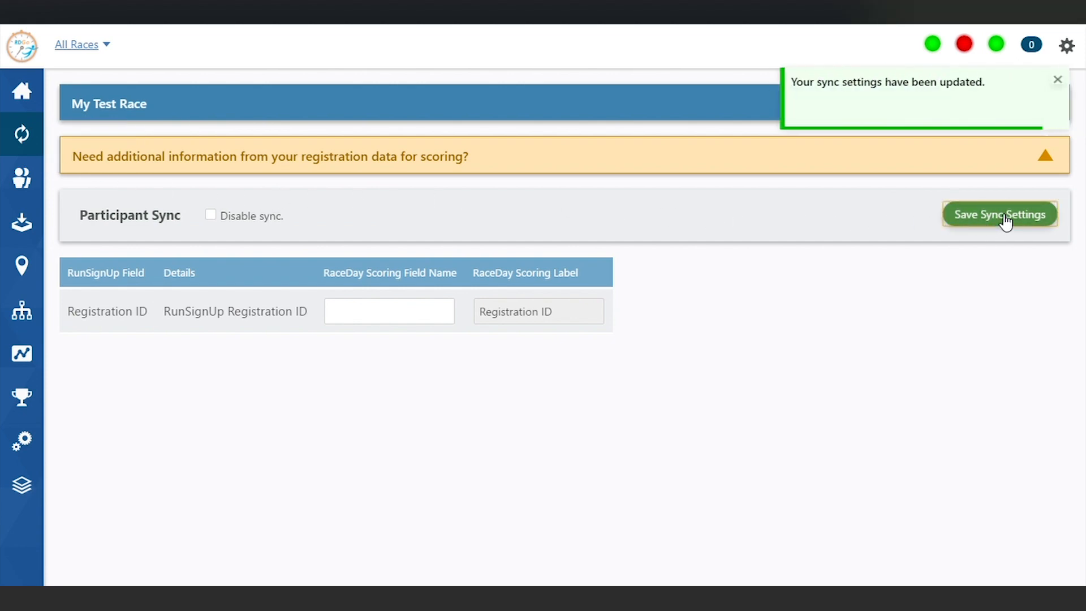
- Load Participants.csv from the RaceDay Scoring Demo folder into the race's participant import
click(31, 192)
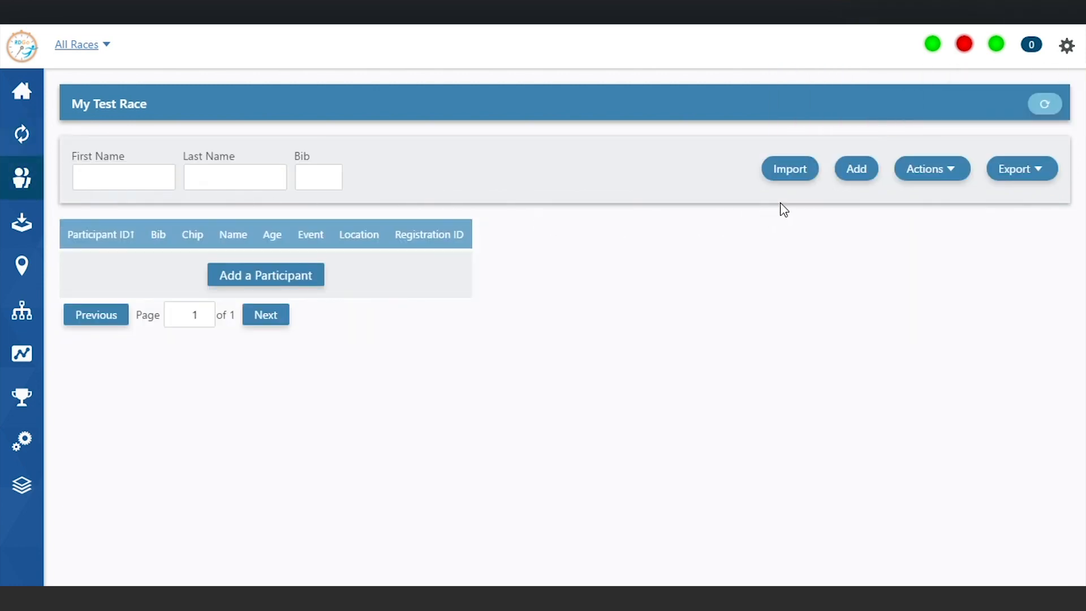
click(791, 174)
click(124, 202)
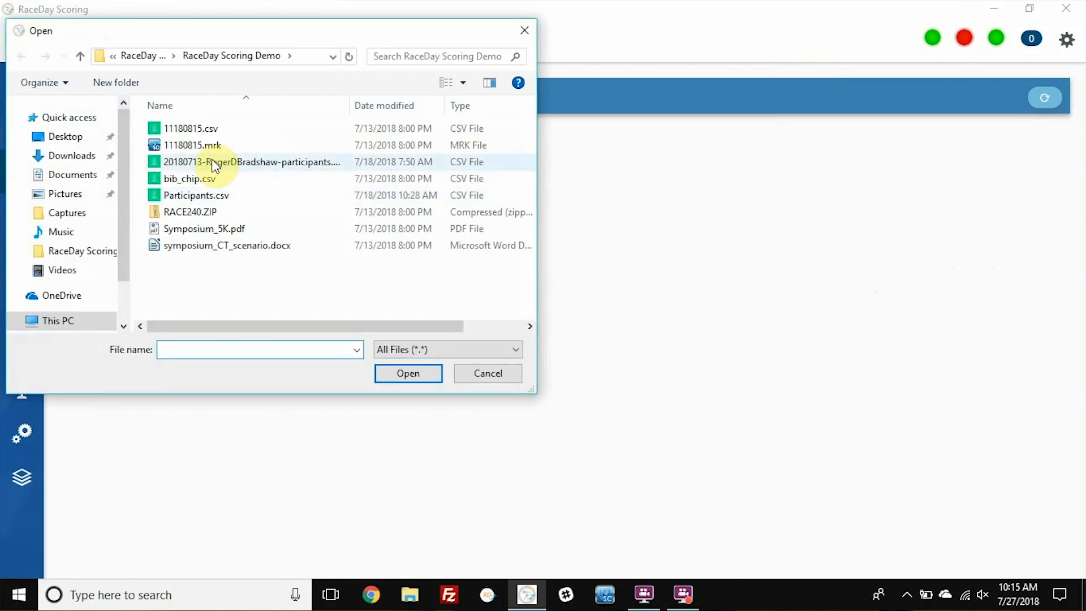
click(218, 195)
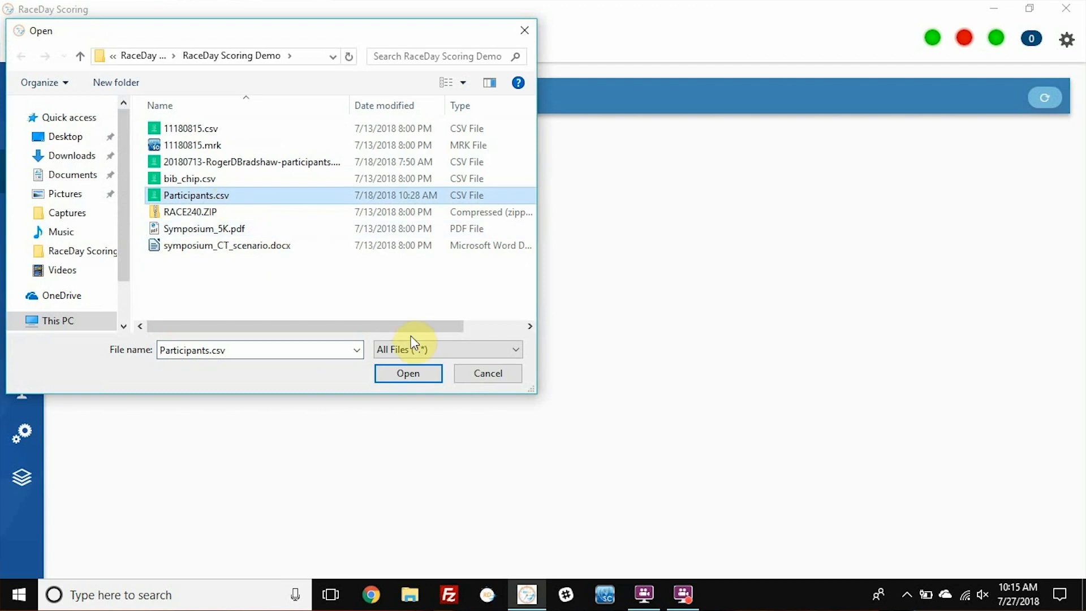
click(420, 375)
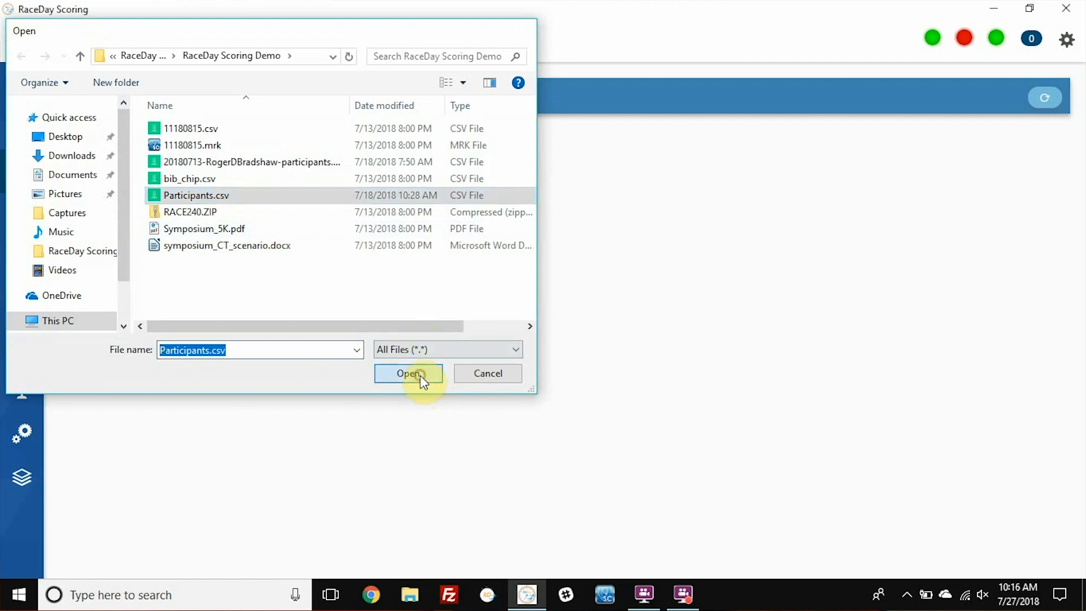
- Accept the proposed CSV field mappings and import the participants into the race
scroll(399, 279, down, 8)
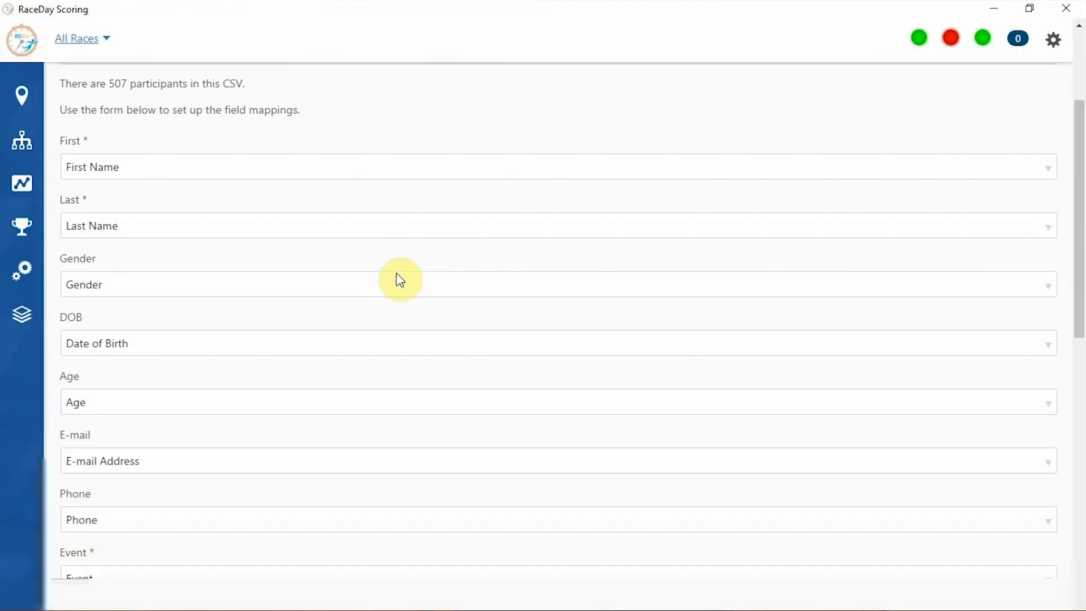
scroll(400, 279, down, 4)
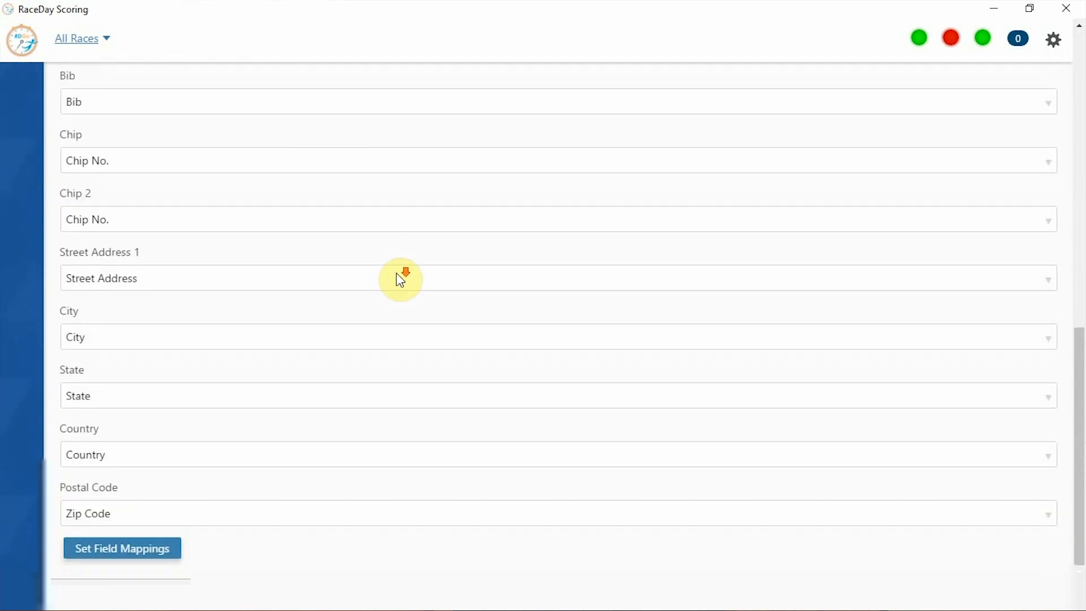
mouse_move(168, 574)
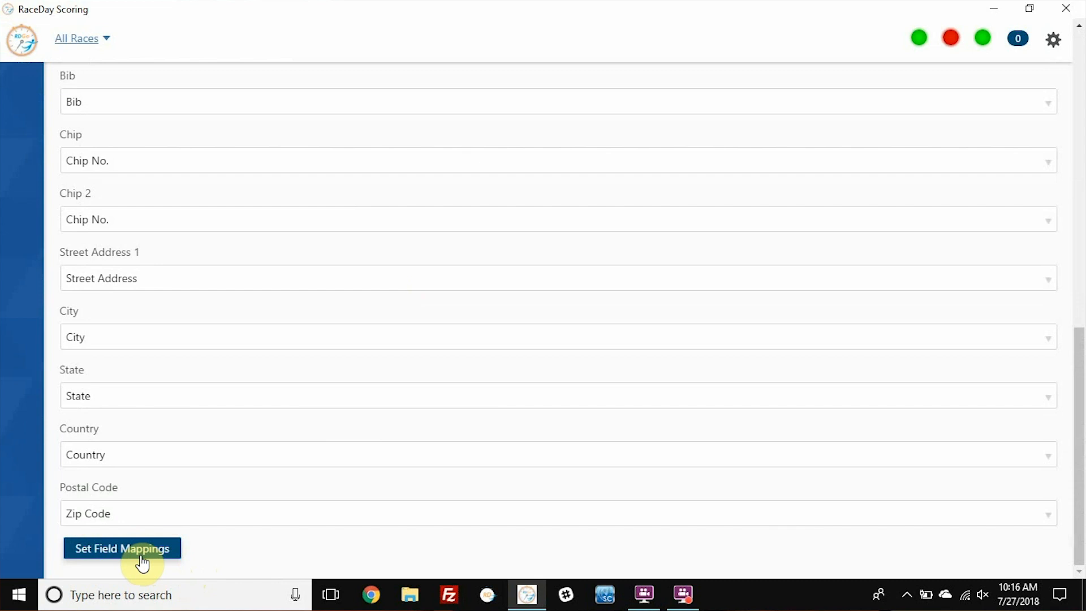
click(142, 564)
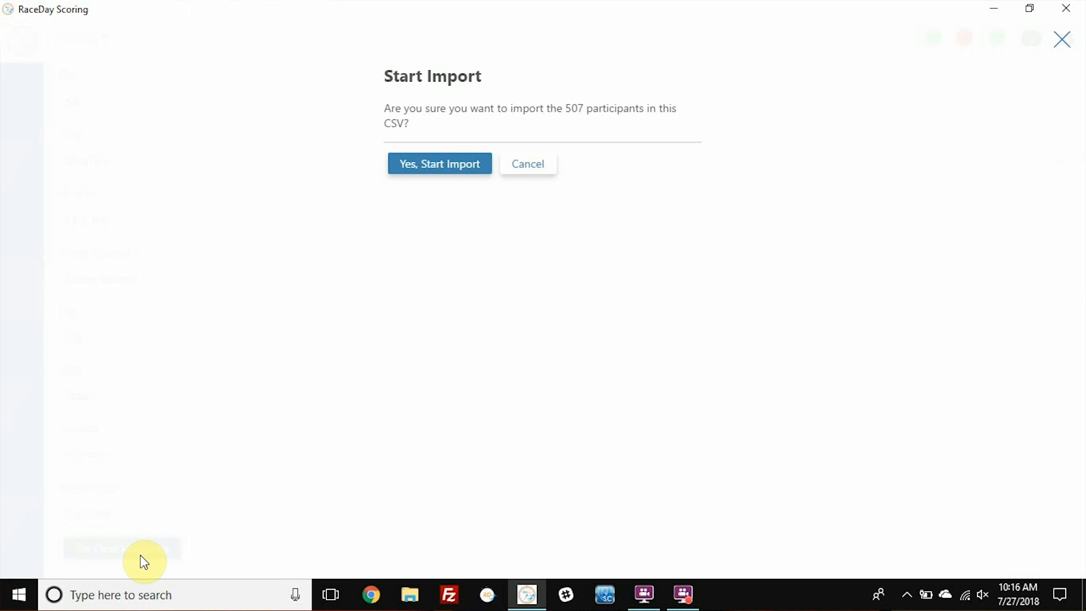
click(415, 165)
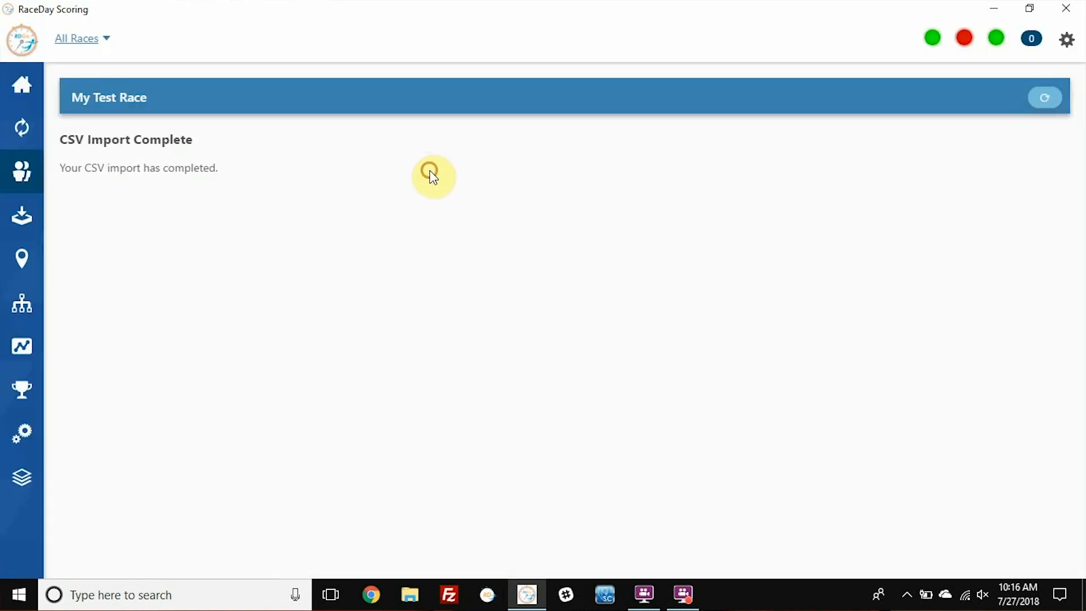
- Review the race's imported participant list, including bibs, chips and registration IDs
click(30, 192)
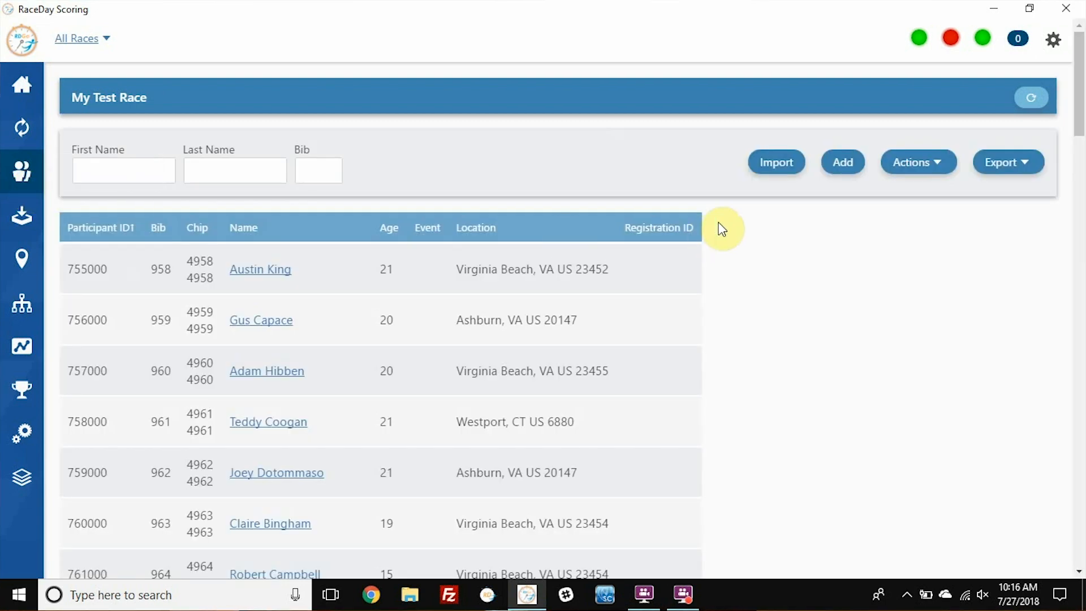
scroll(667, 155, down, 1)
scroll(669, 158, down, 9)
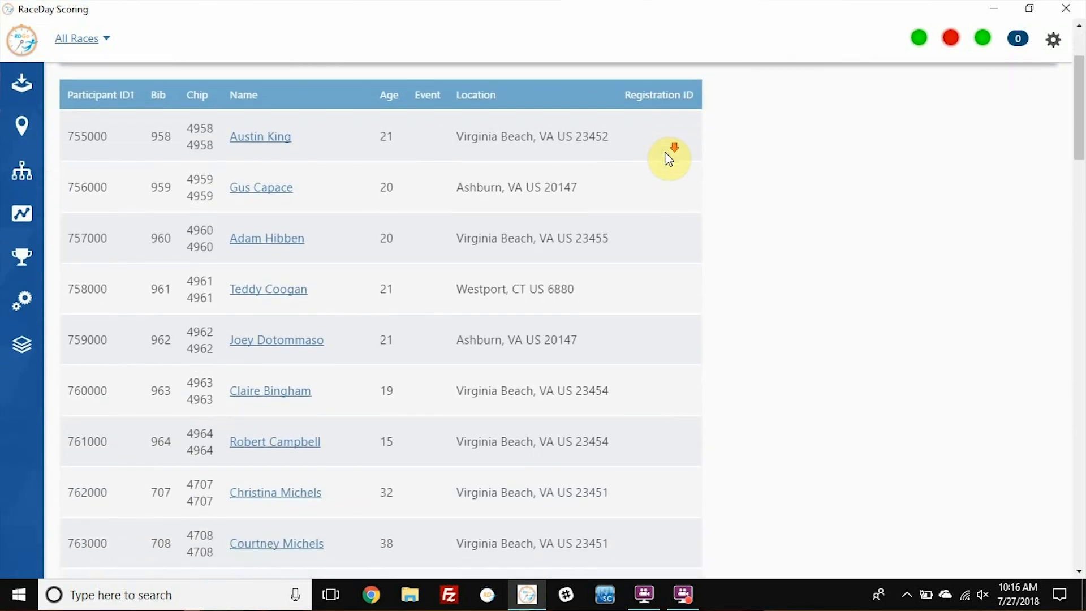
scroll(669, 159, up, 9)
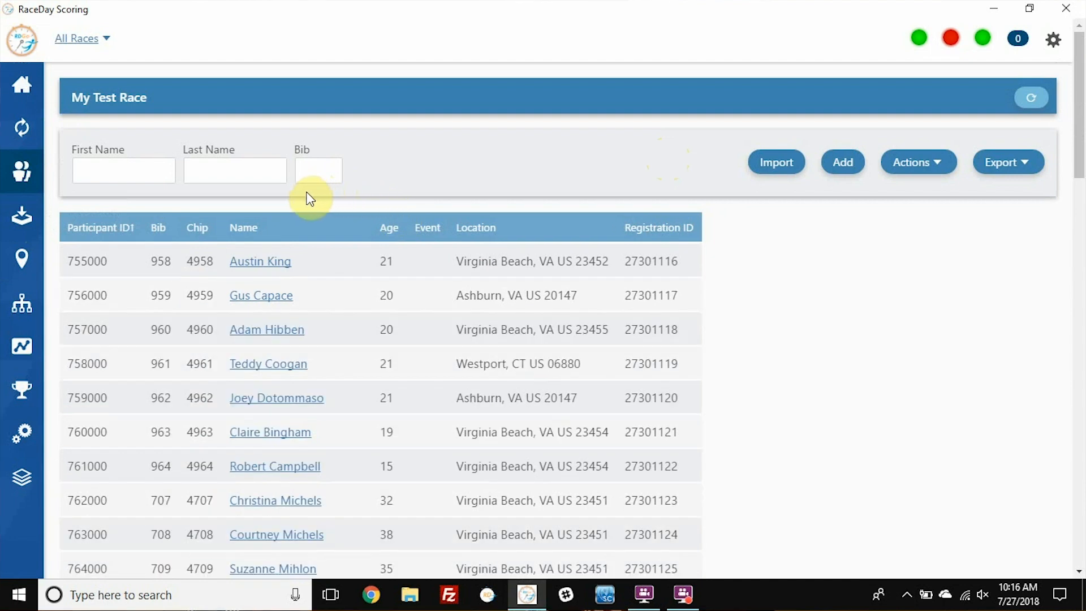
- Open the race's streams and filter the list to the ChronoTrack stream type
click(23, 221)
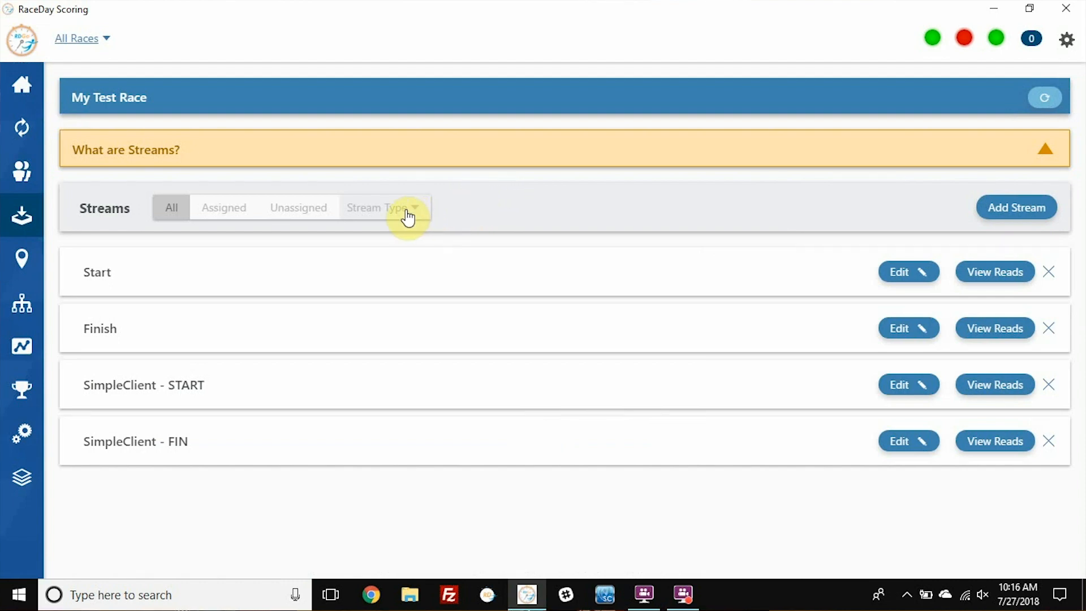
drag(116, 385, 168, 385)
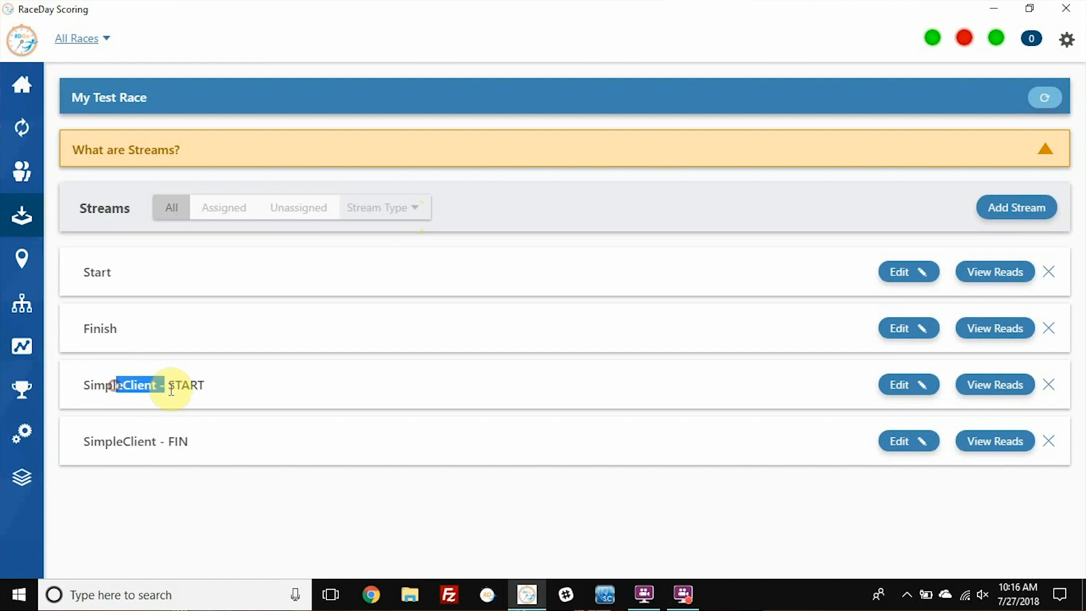
click(233, 389)
click(377, 211)
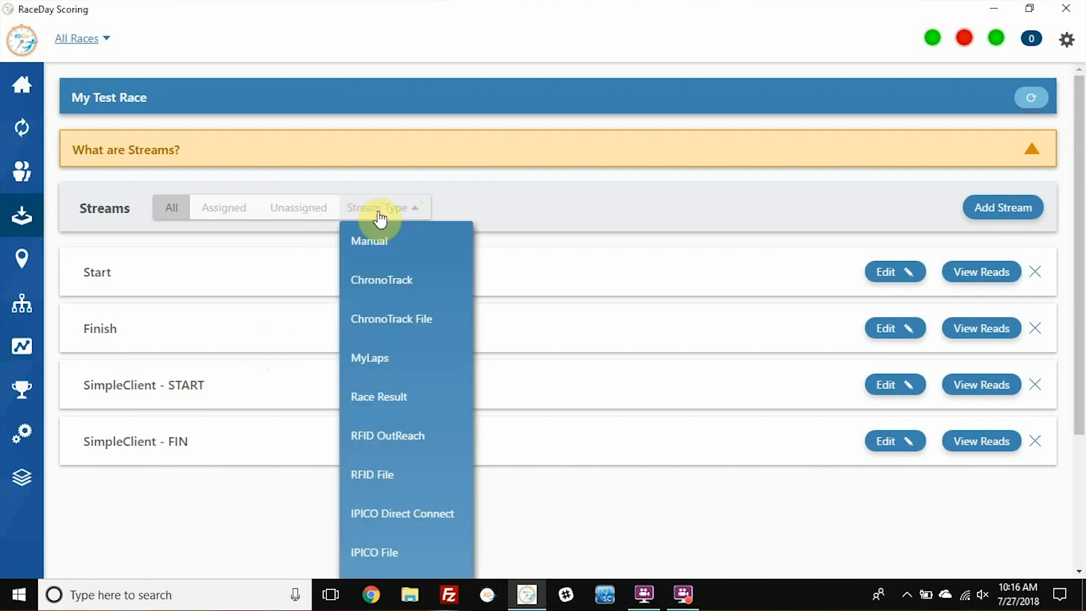
click(444, 292)
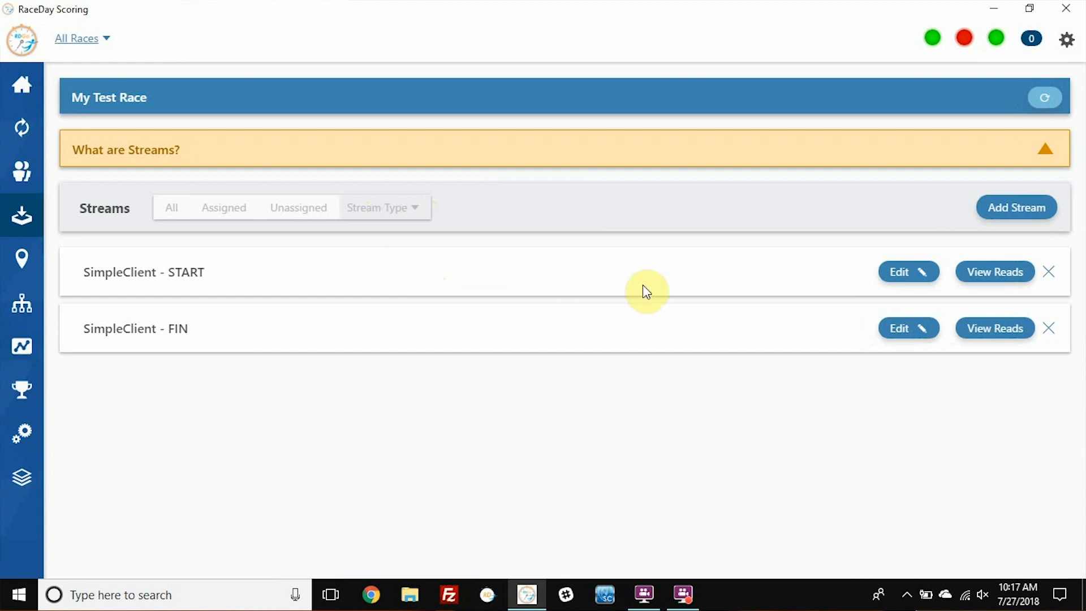
- Change all read dates of the SimpleClient - START stream to 07/13/2018 and save the stream
click(899, 281)
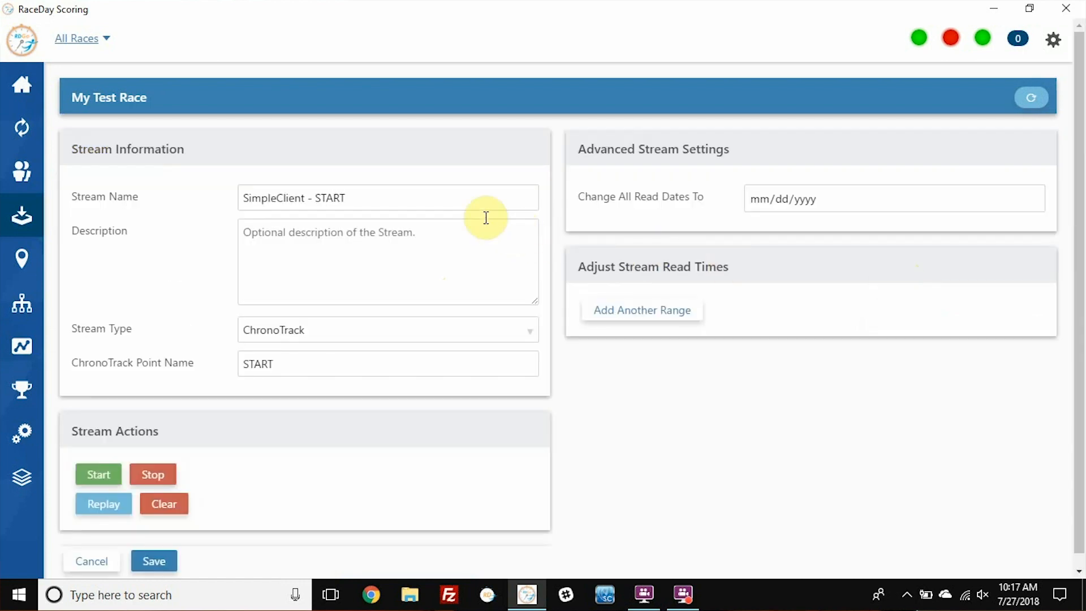
triple_click(466, 209)
click(385, 202)
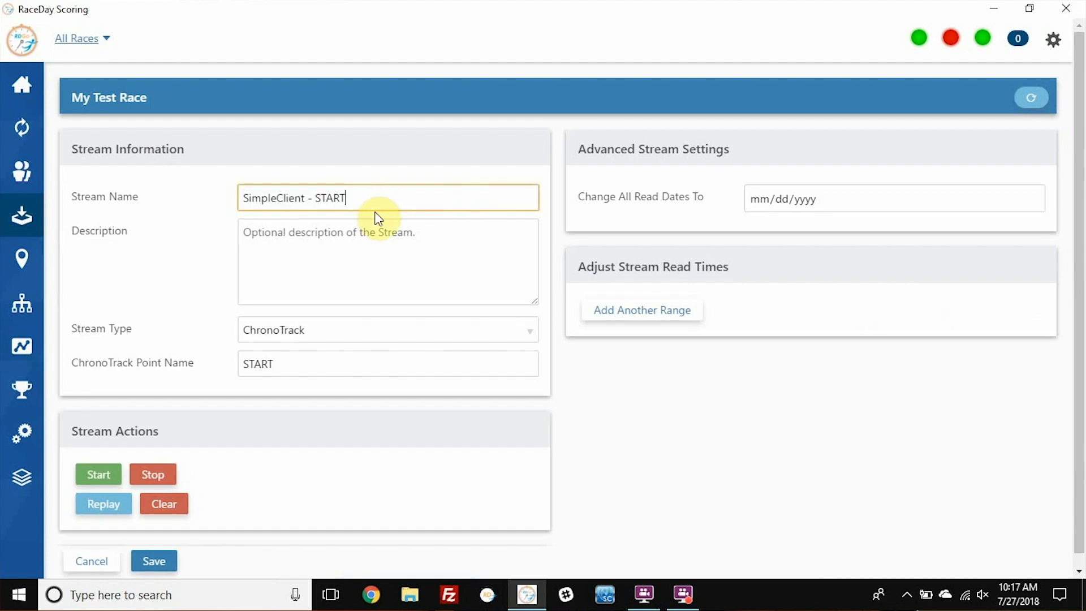
click(374, 363)
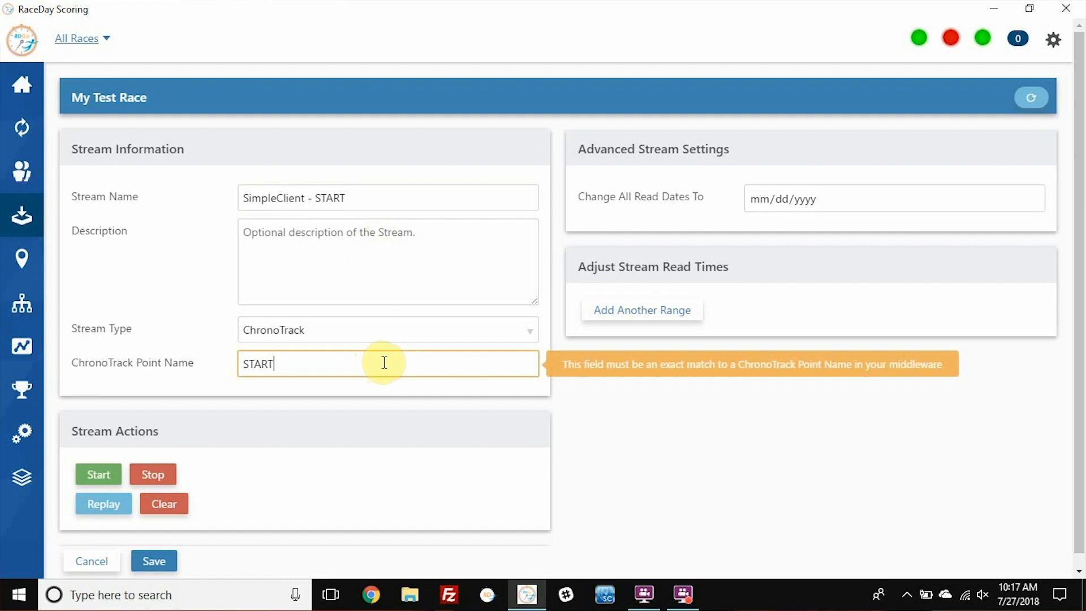
click(402, 336)
click(402, 336)
click(388, 372)
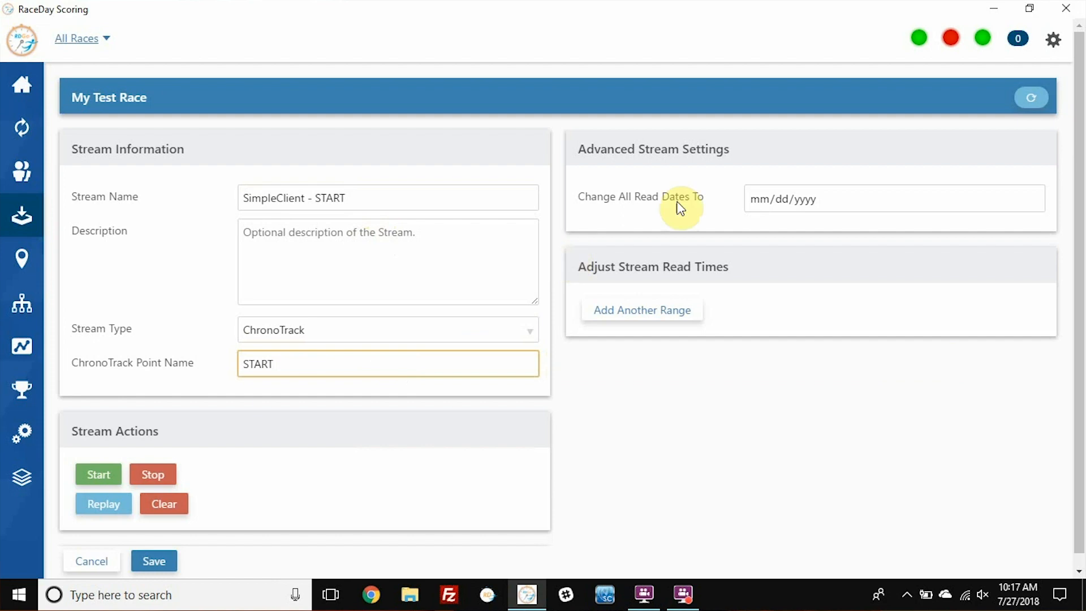
click(768, 192)
text(07/dd/yyyy)
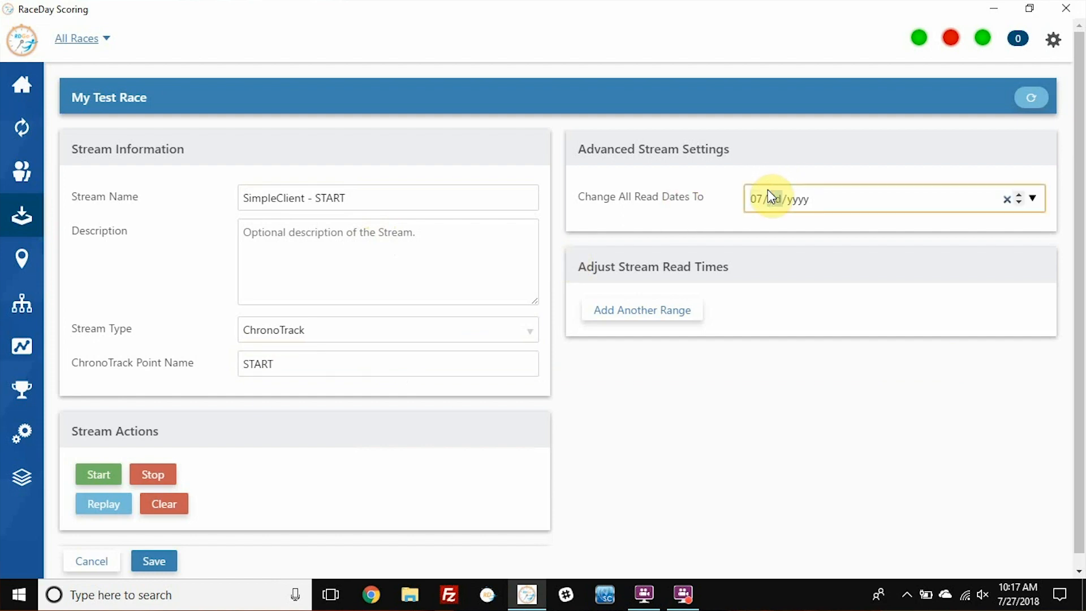
text(28/0201)
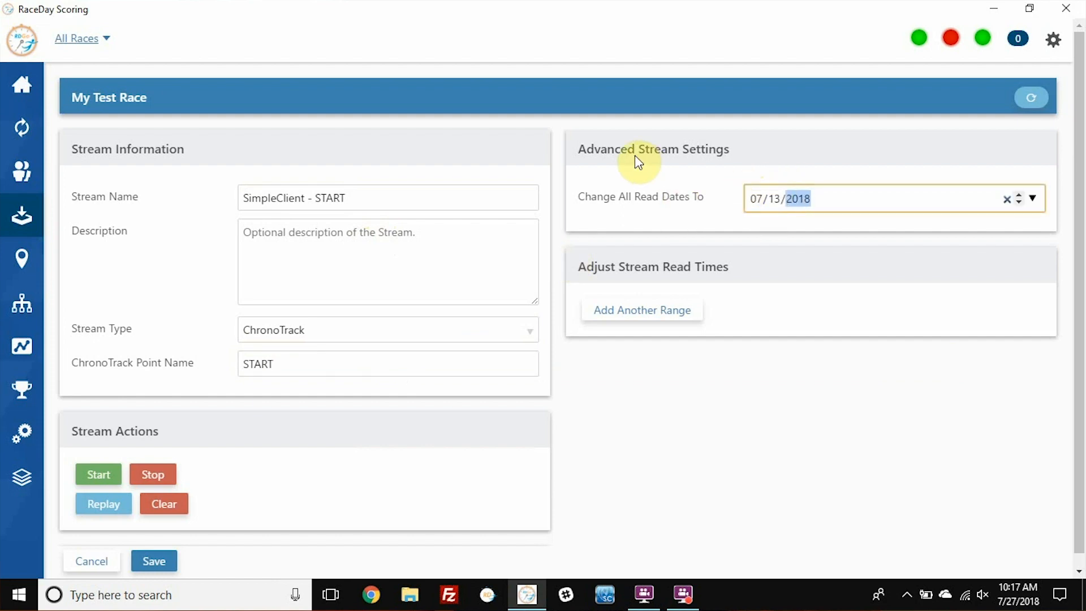
click(634, 156)
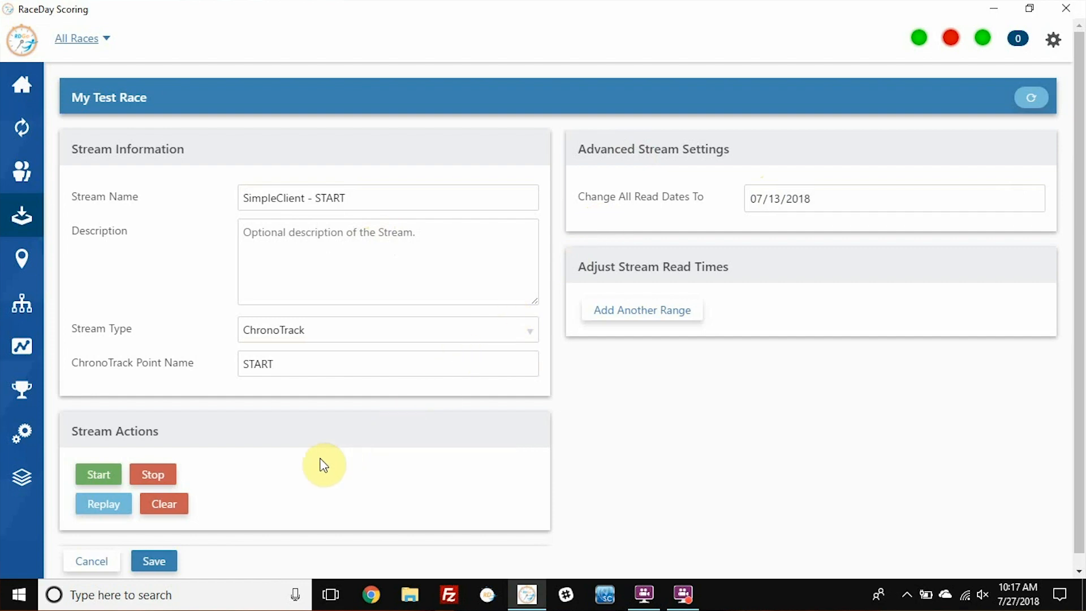
click(155, 561)
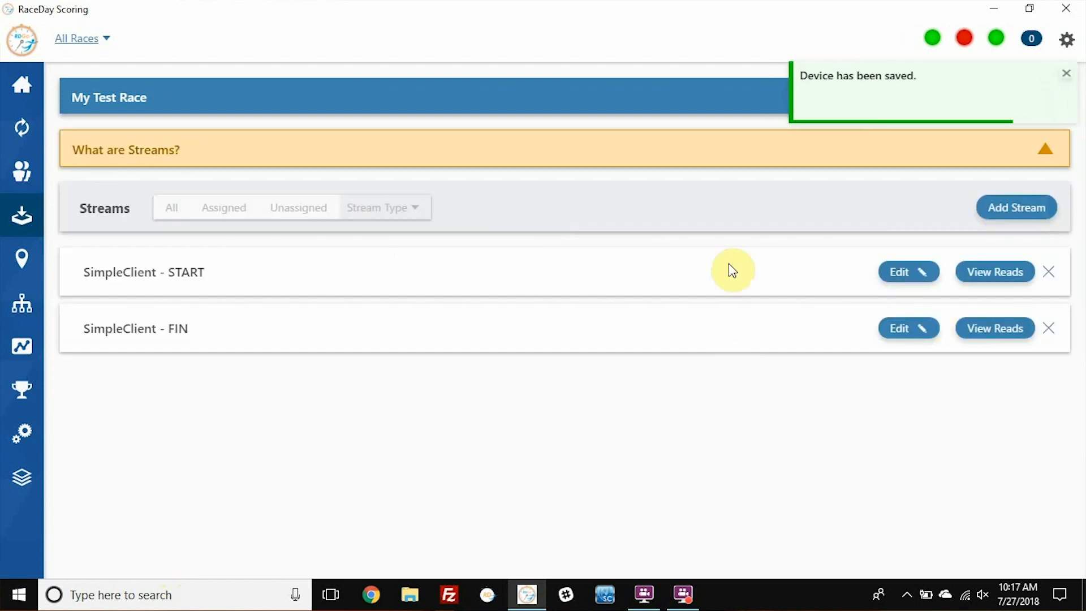
- Change all read dates of the SimpleClient - FIN stream to 07/13/2018 and save the stream
click(909, 334)
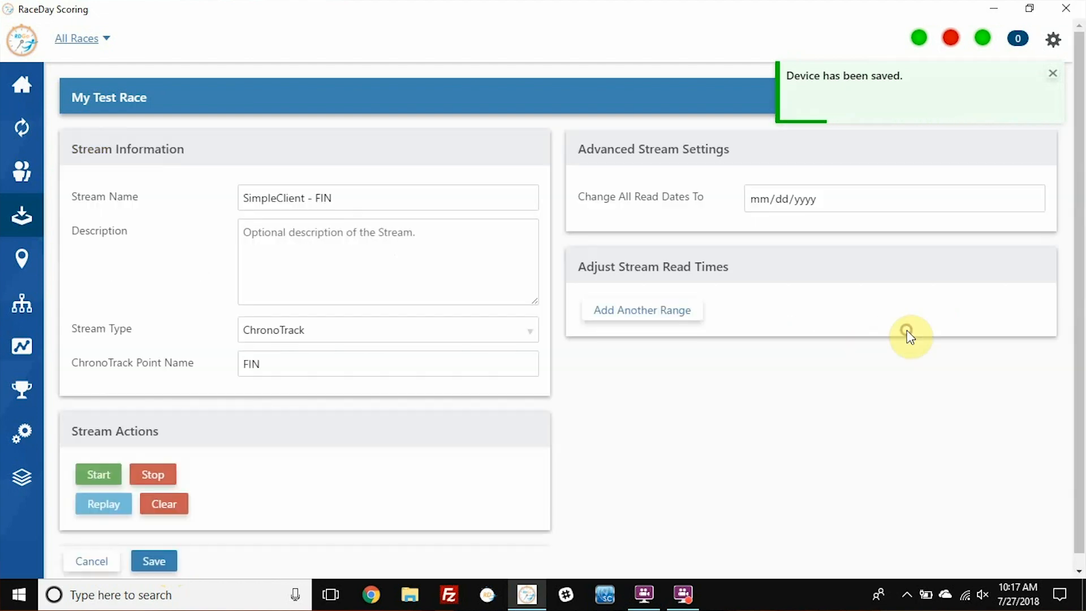
double_click(368, 202)
click(368, 320)
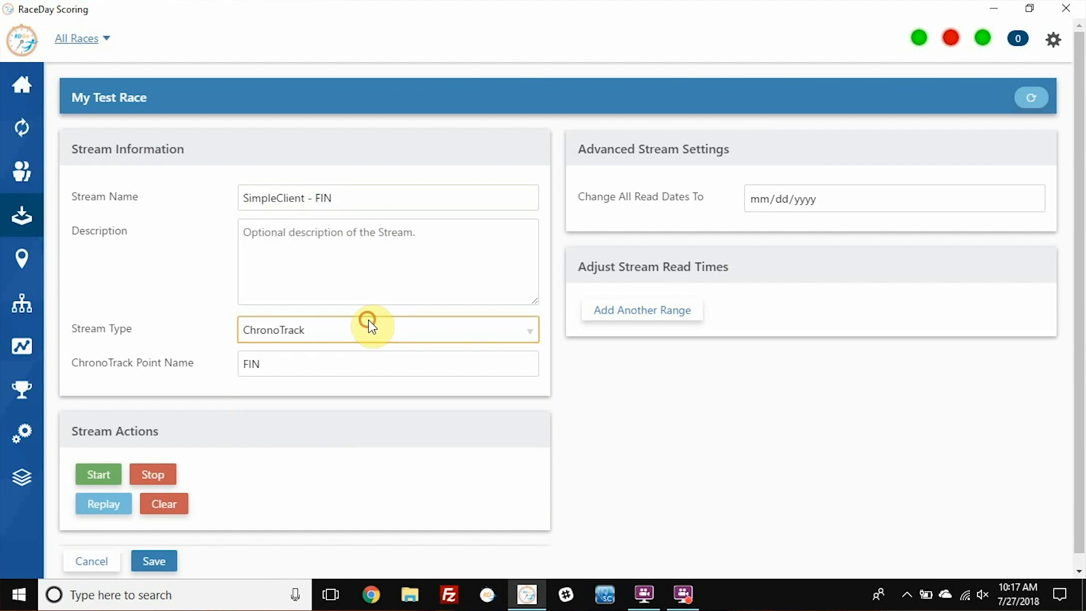
double_click(356, 368)
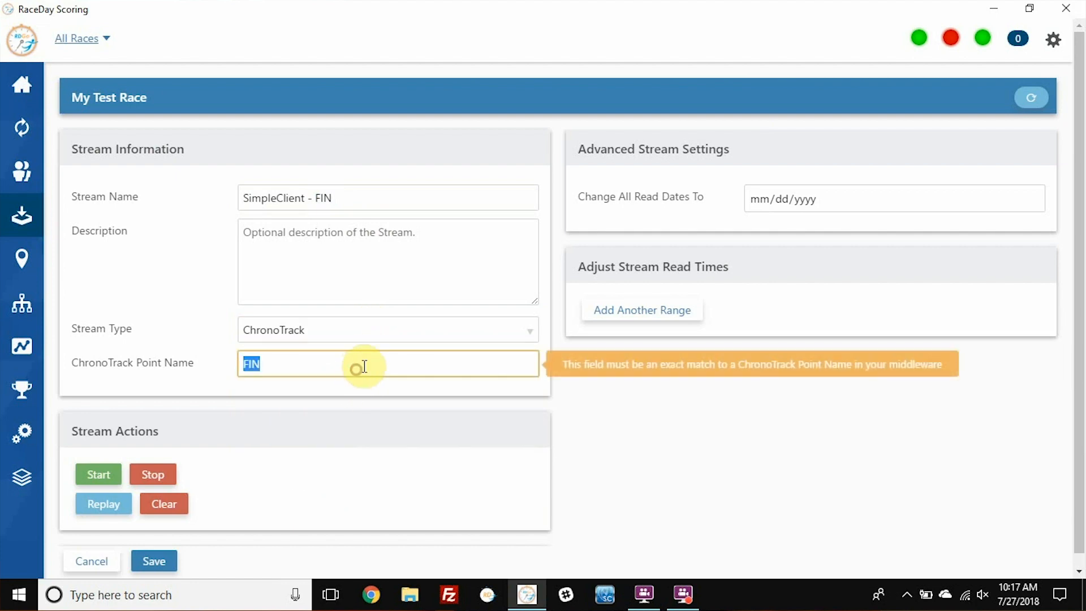
click(756, 202)
text(07/)
text(13/00)
text(20)
click(653, 231)
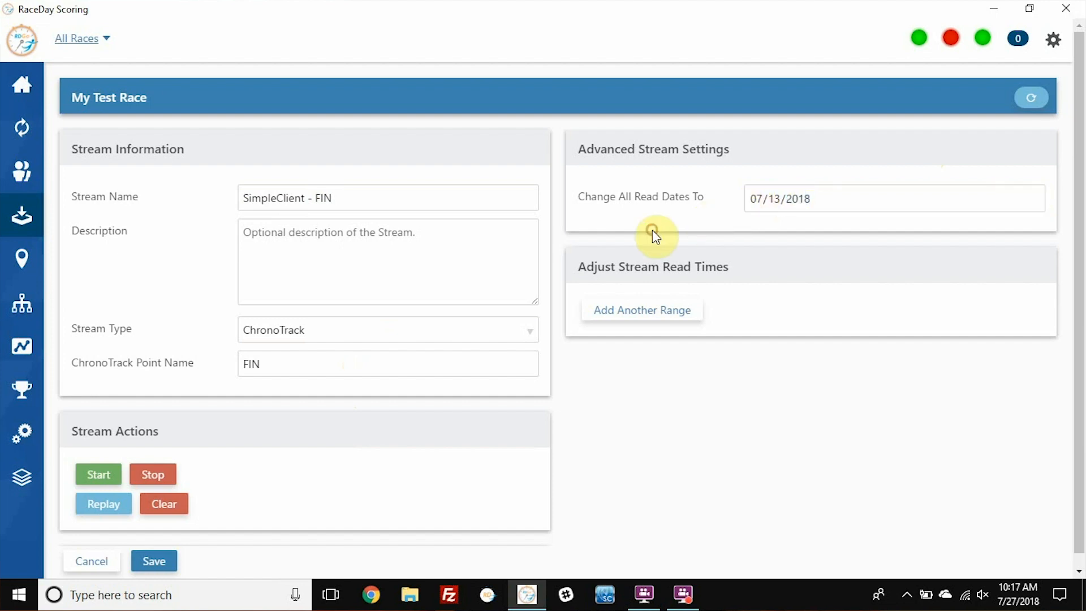
scroll(621, 242, down, 1)
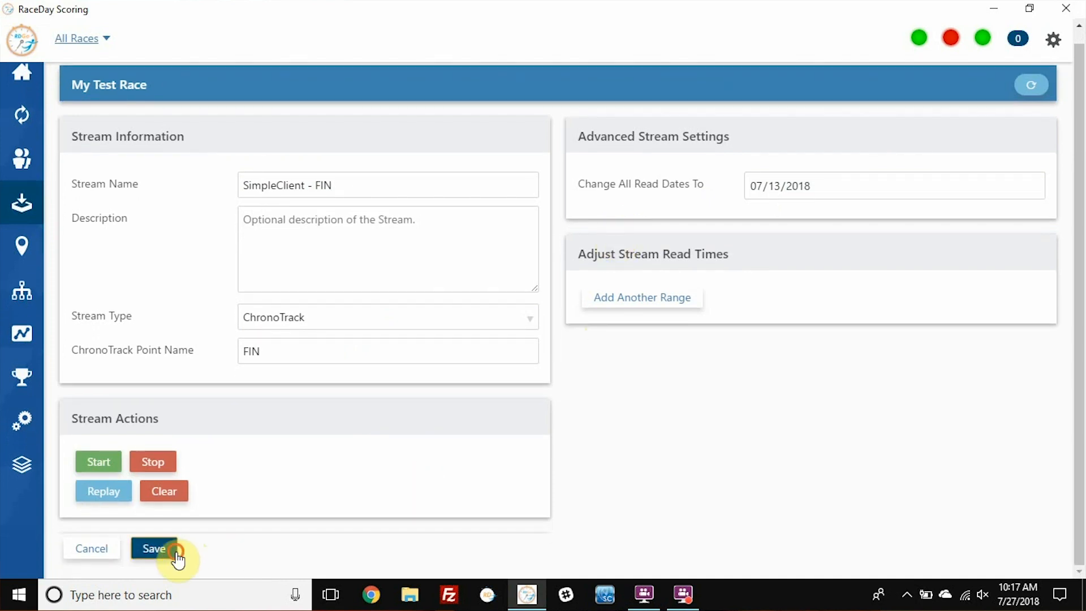
click(154, 549)
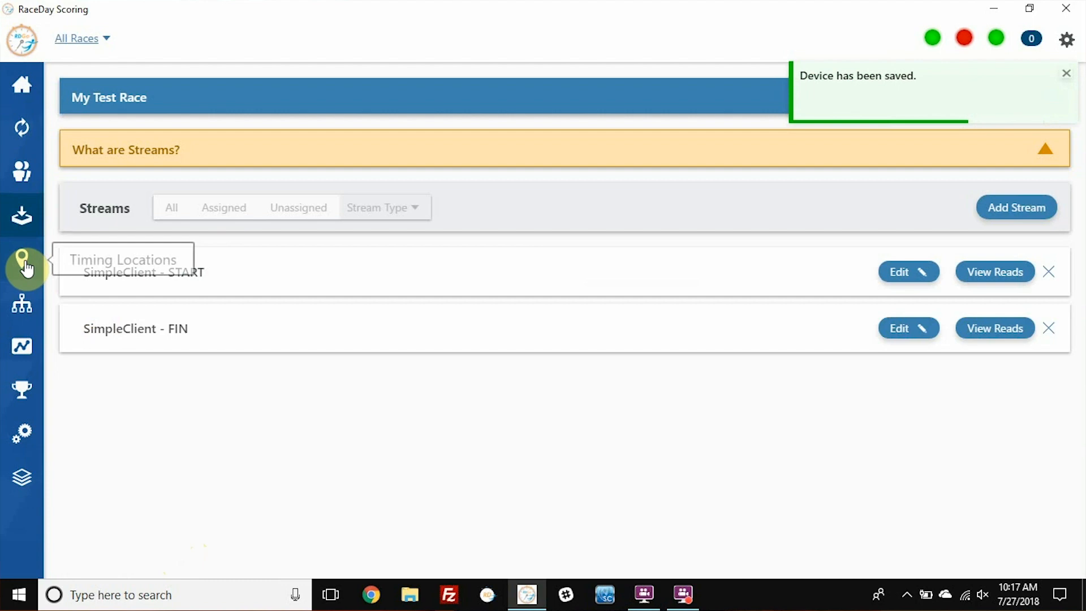
- Assign SimpleClient - START as the Priority 1 stream of the Start timing location
click(26, 265)
click(109, 317)
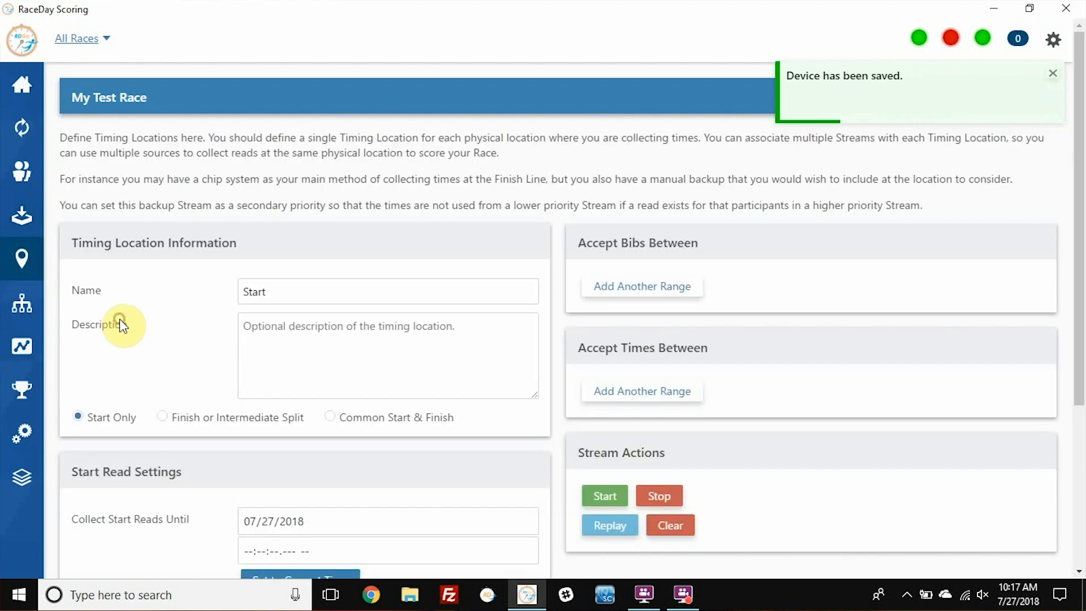
scroll(120, 318, down, 3)
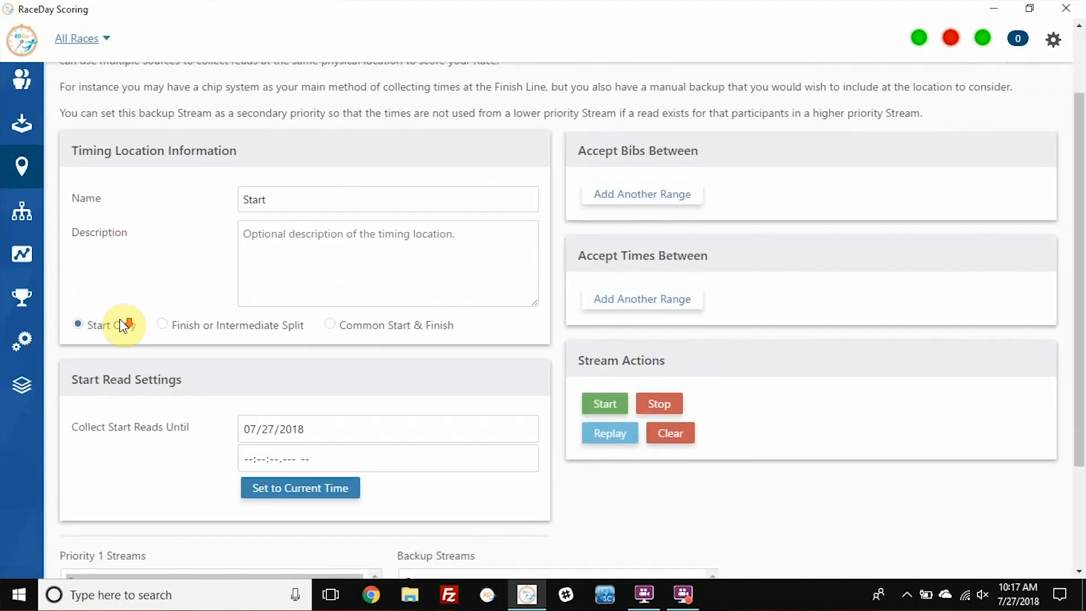
scroll(120, 317, down, 1)
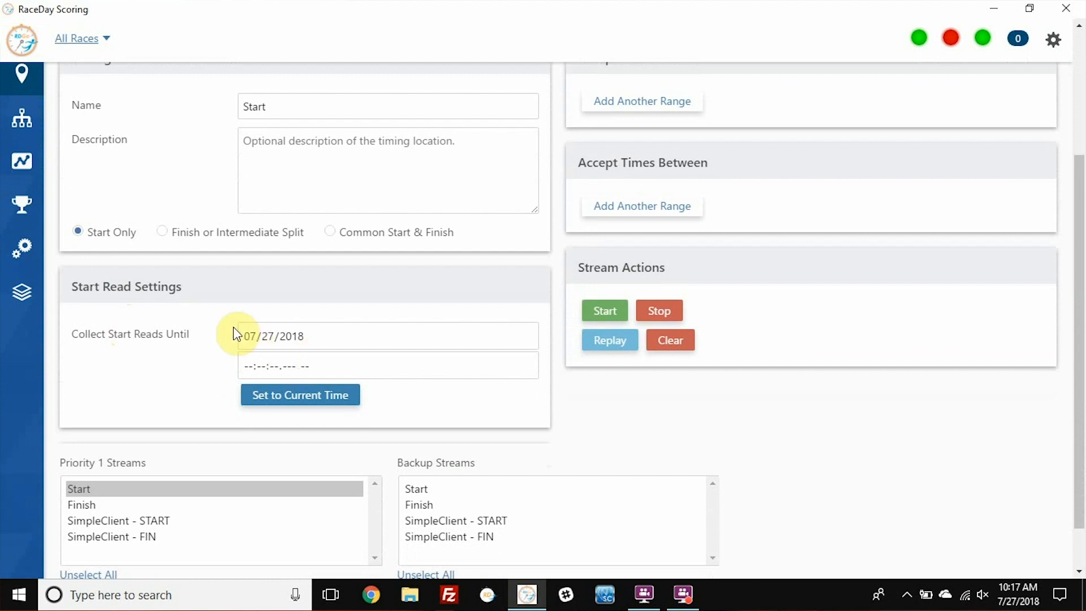
click(151, 520)
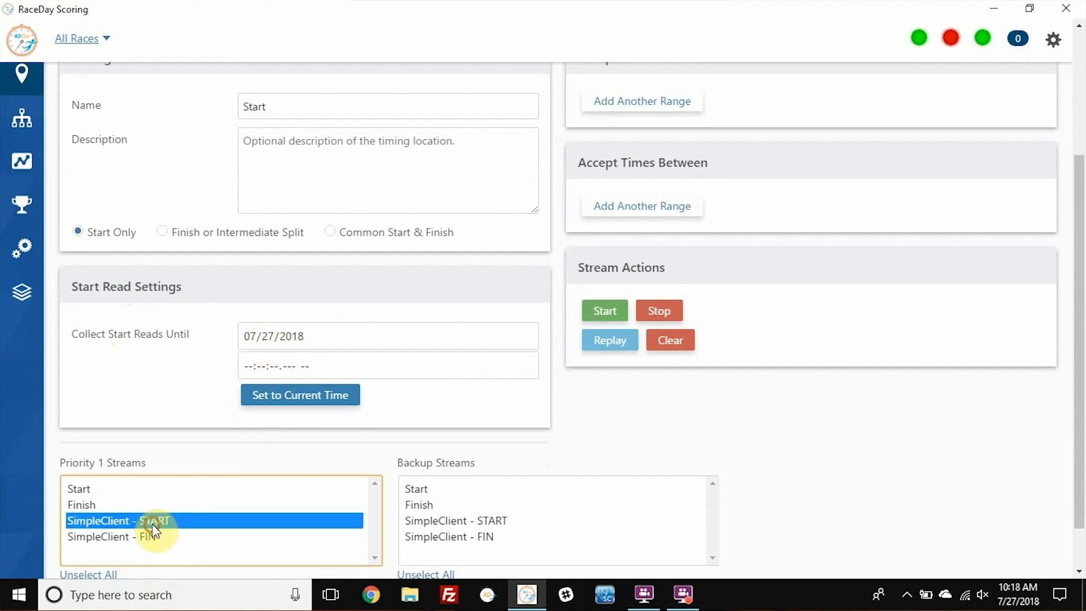
- Set the Start location to collect start reads until 07/13/2018 09:25:00.000 AM and save it
click(263, 339)
text(13)
click(252, 365)
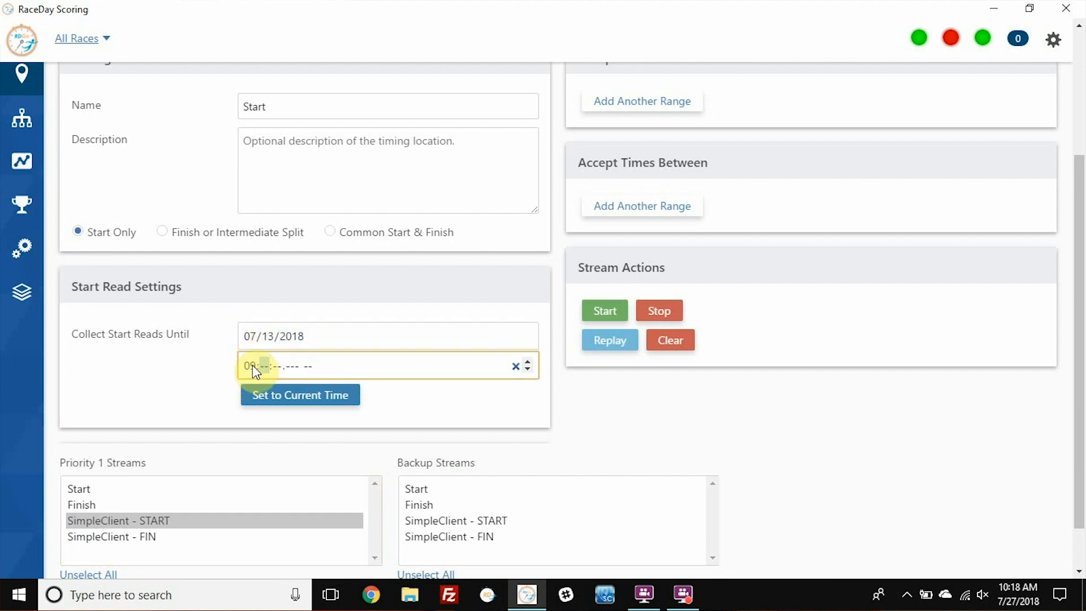
text(092500000a)
click(176, 369)
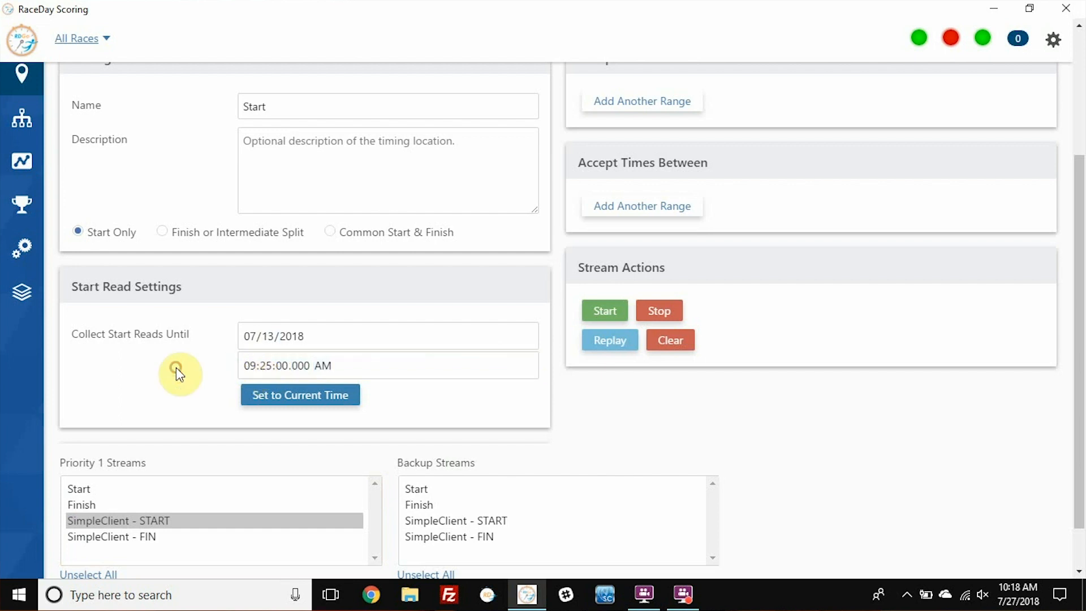
scroll(177, 373, down, 1)
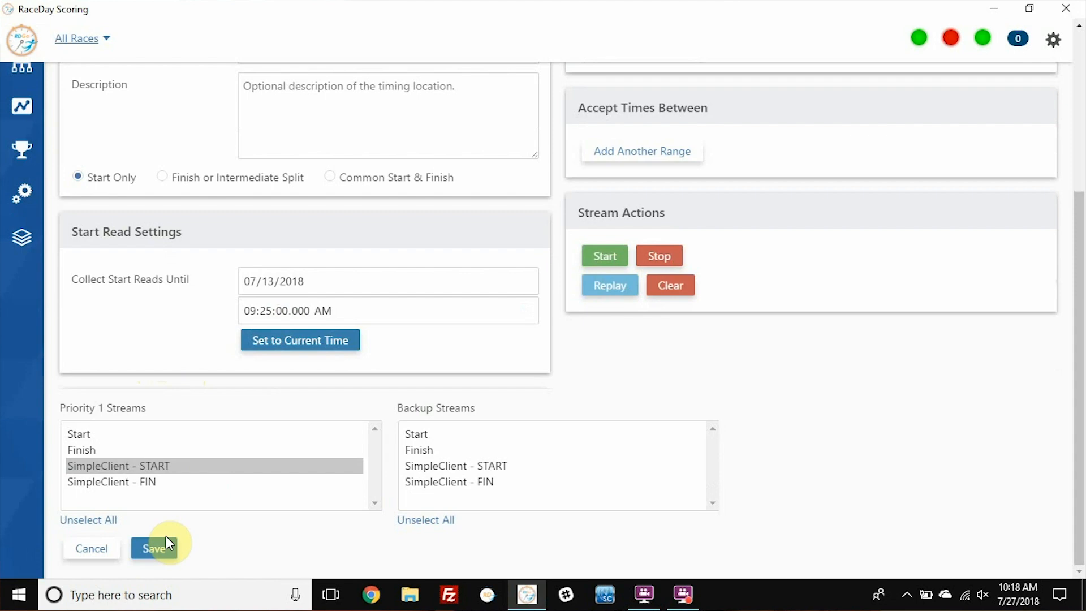
click(166, 541)
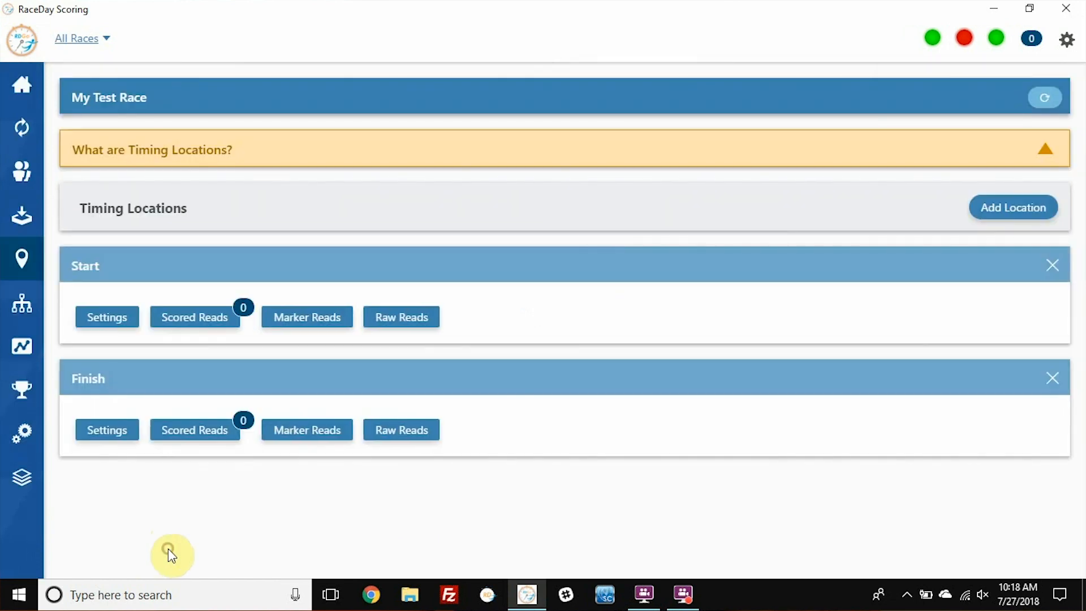
- Set the Finish timing location to start collecting reads after 07/13/2018 09:35:00.000 AM
click(117, 435)
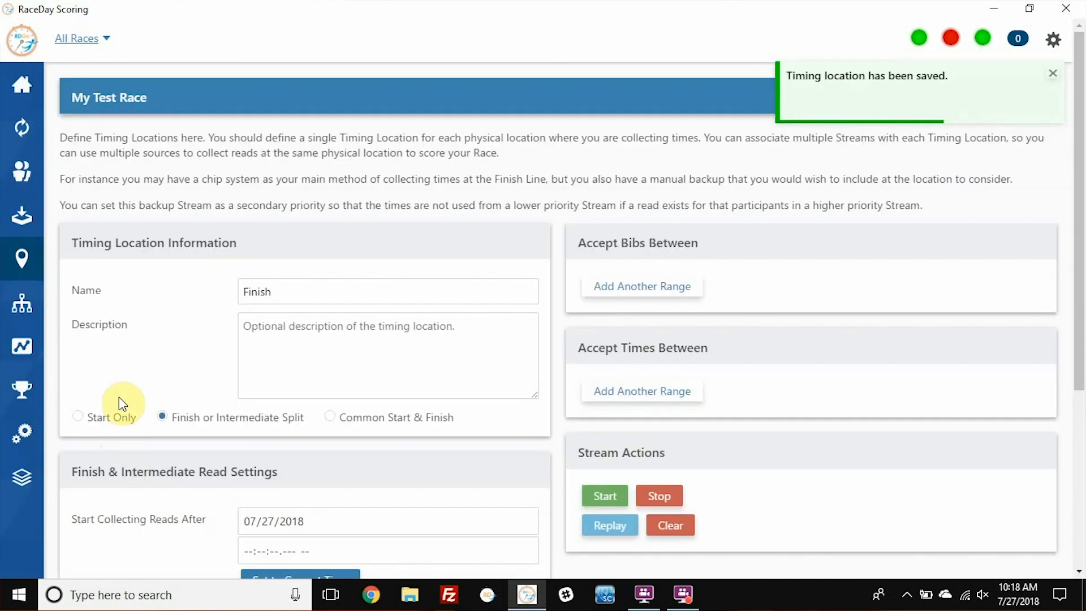
scroll(130, 308, down, 1)
scroll(131, 308, down, 3)
click(269, 310)
text(13)
click(249, 342)
text(9)
text(35:--.--- --)
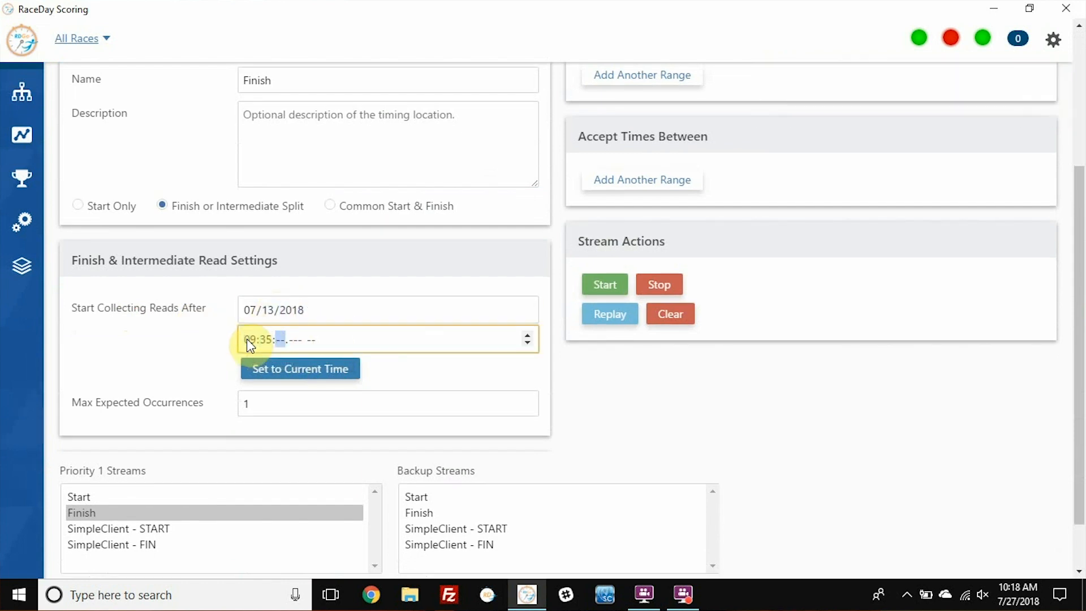
text(000a)
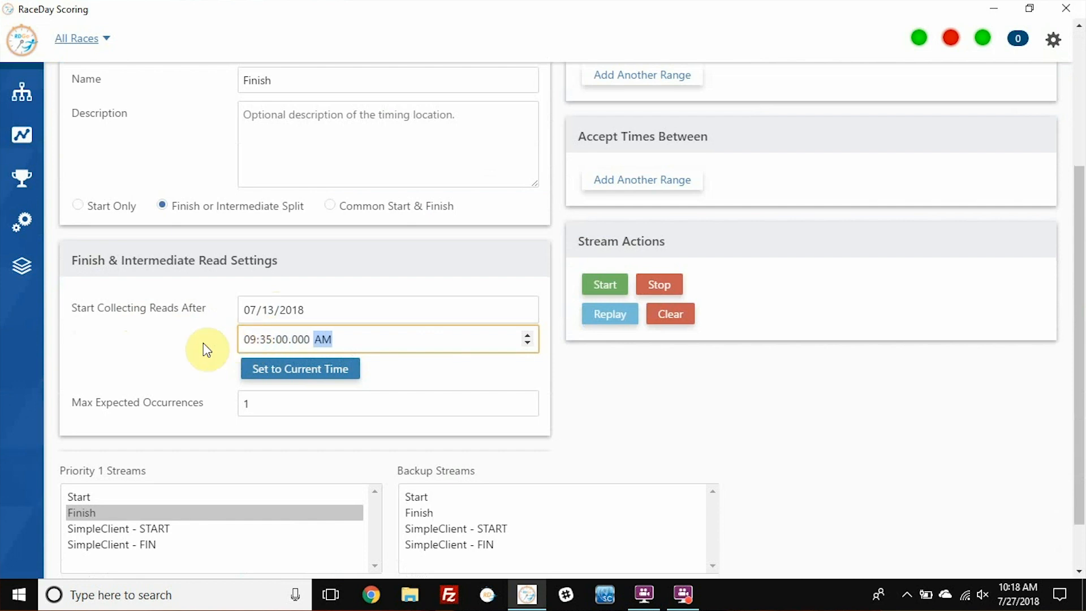
click(186, 347)
- Assign SimpleClient - FIN as the Finish location's Priority 1 stream and save the timing location
click(176, 543)
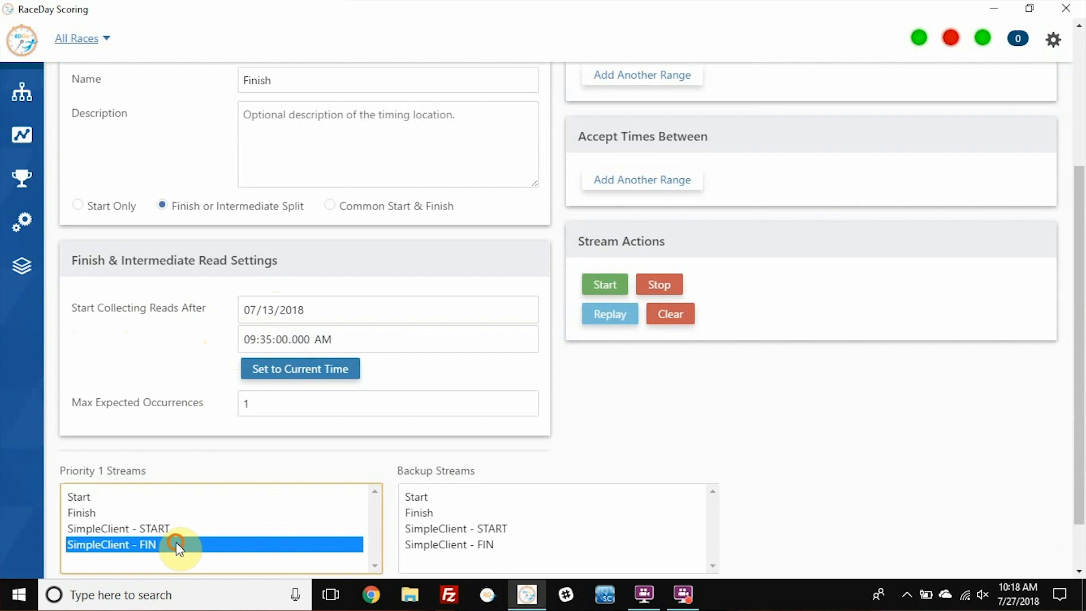
click(150, 417)
scroll(151, 416, down, 2)
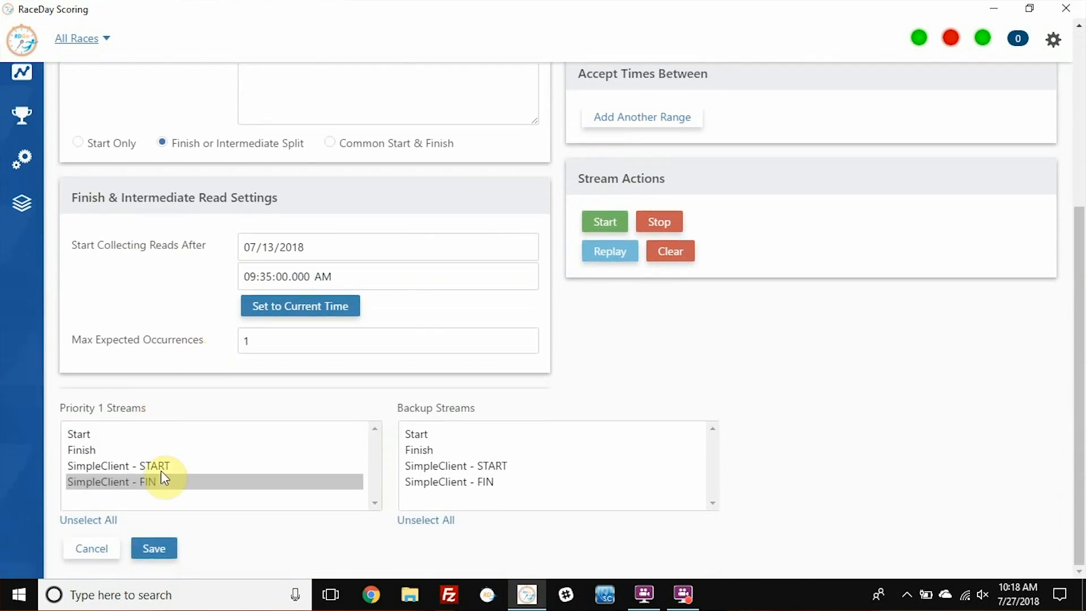
click(158, 555)
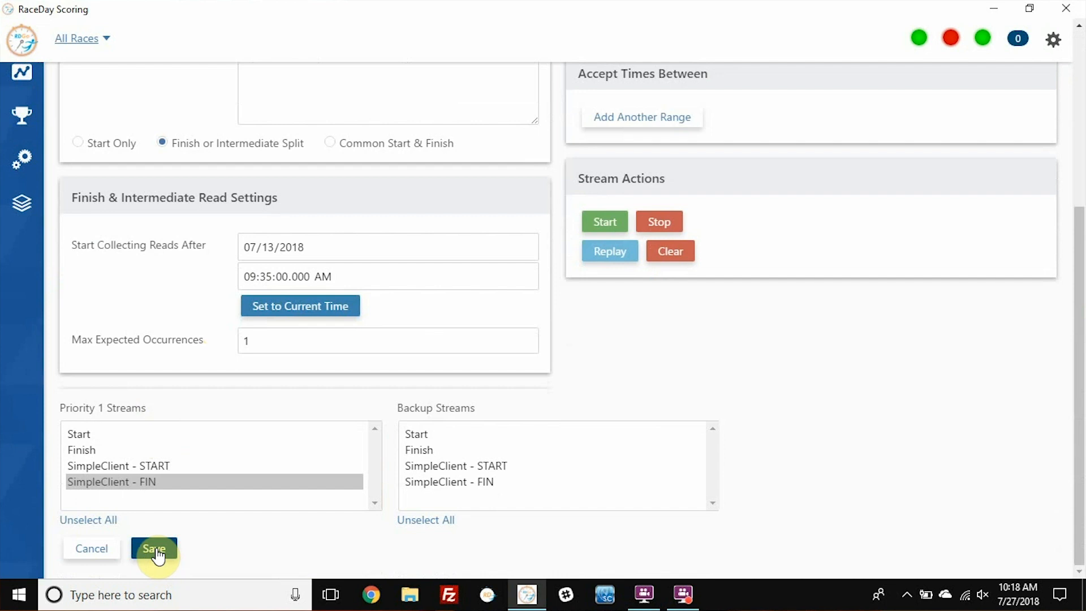
click(156, 548)
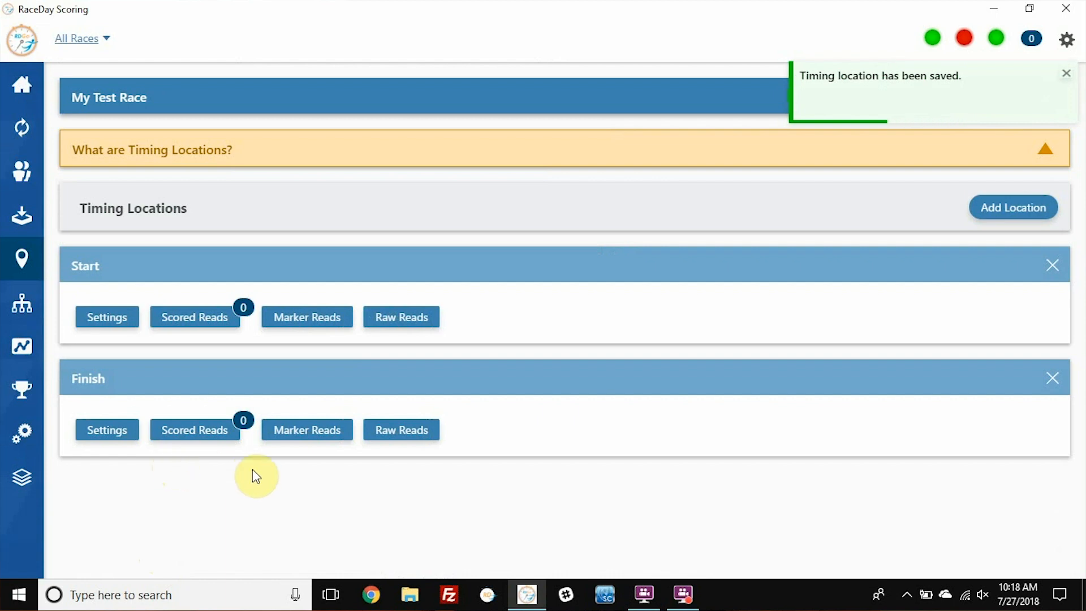
- Add a scored event named 5k Run and include the 5k Run event in it
click(36, 295)
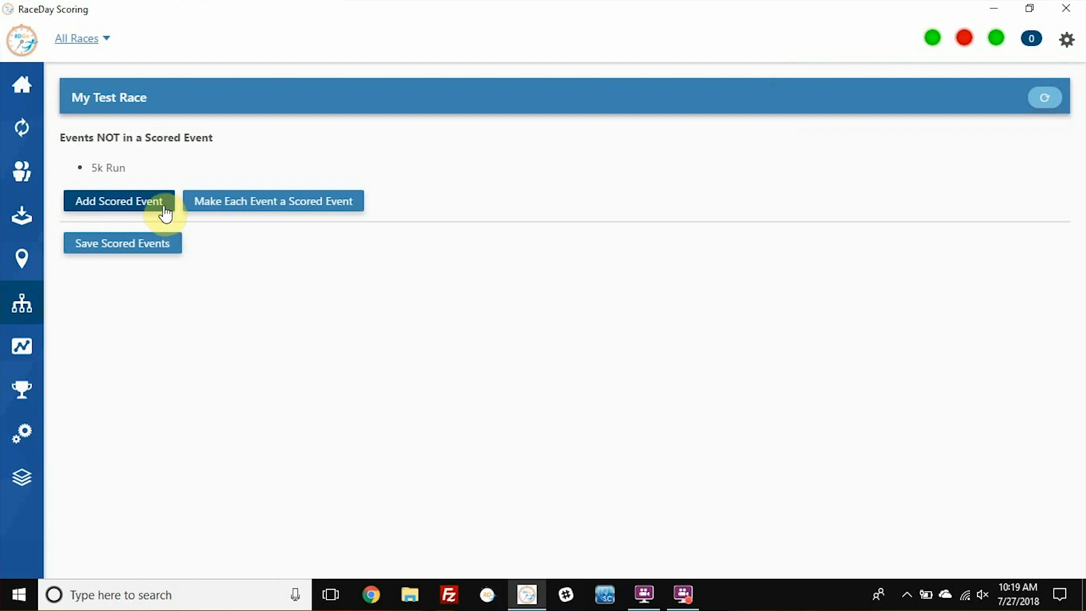
drag(129, 168, 87, 165)
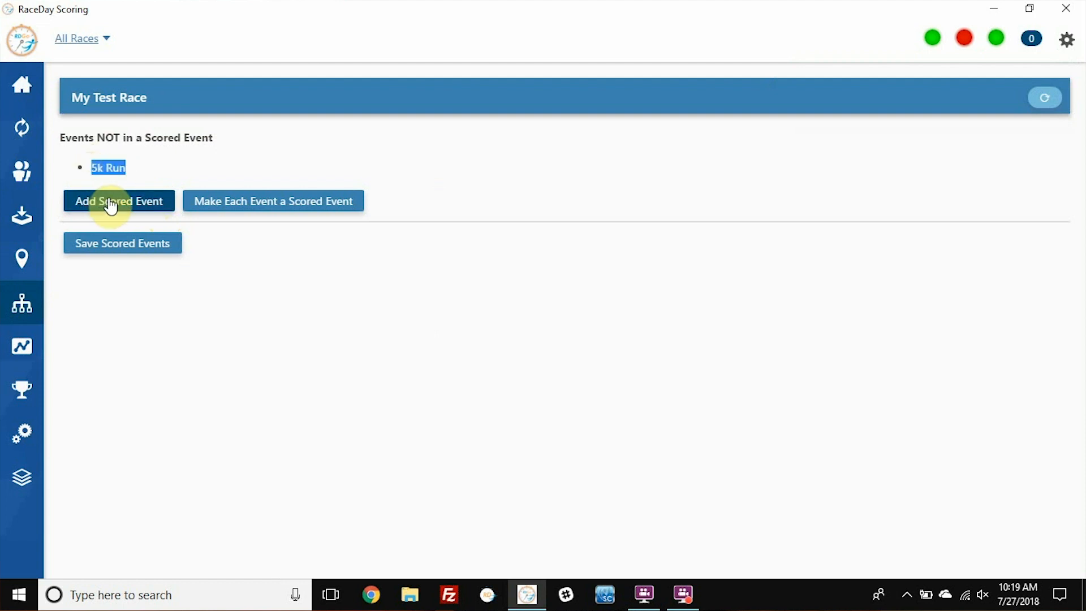
click(157, 210)
click(187, 264)
text(5k Run)
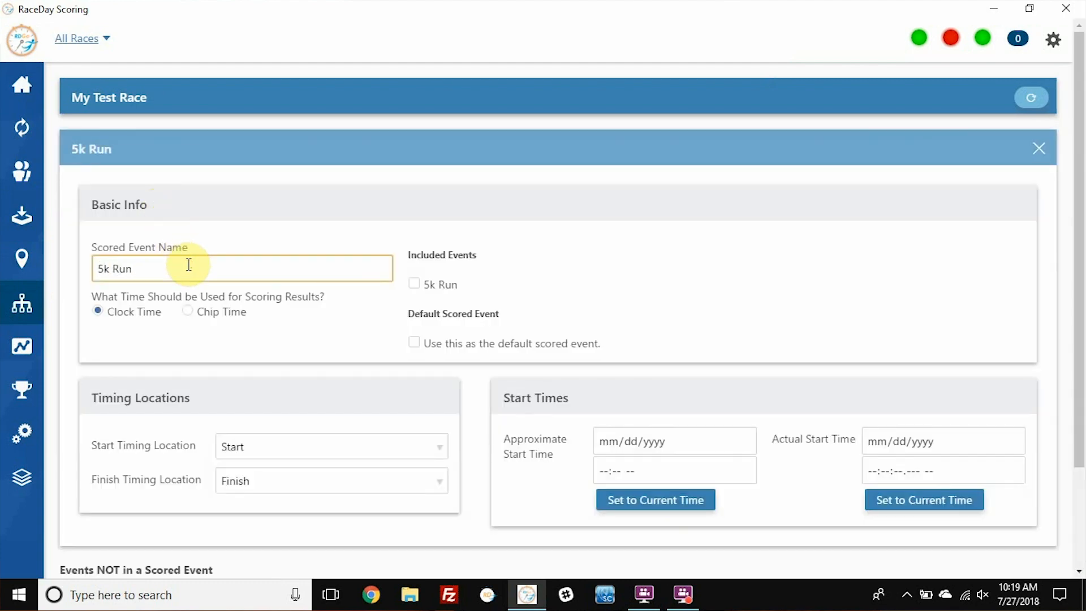
click(421, 284)
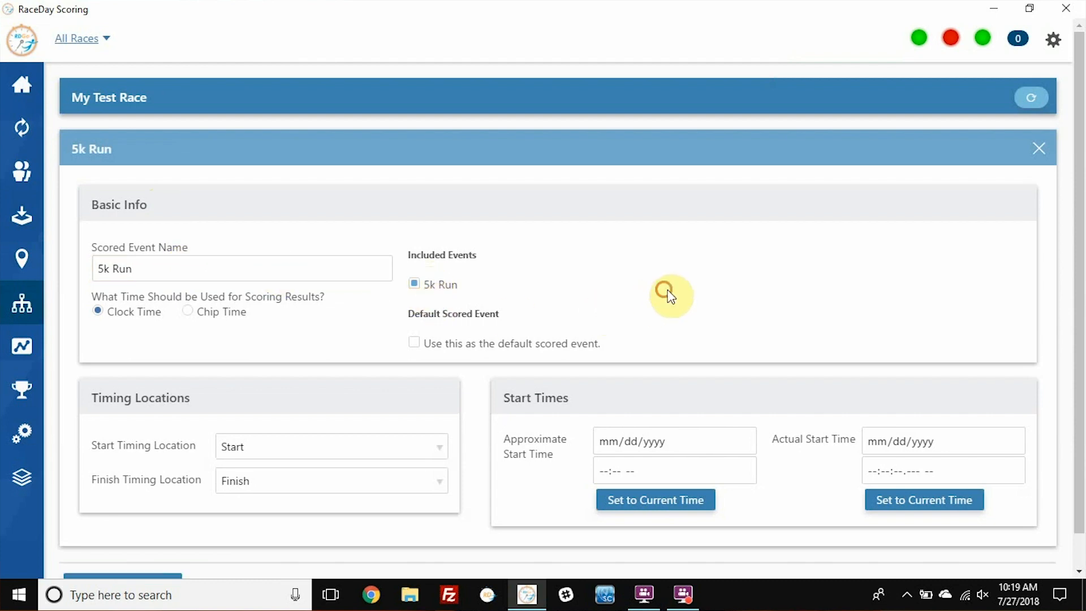
- Score the 5k Run results by Clock Time and make it the default scored event
scroll(671, 294, down, 2)
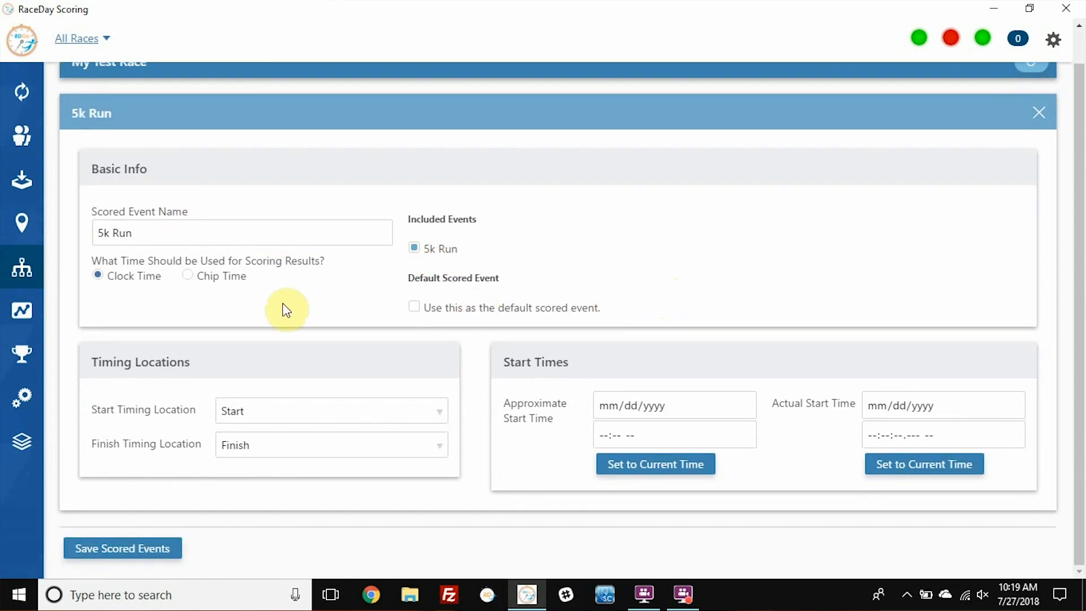
click(188, 275)
click(126, 279)
click(441, 307)
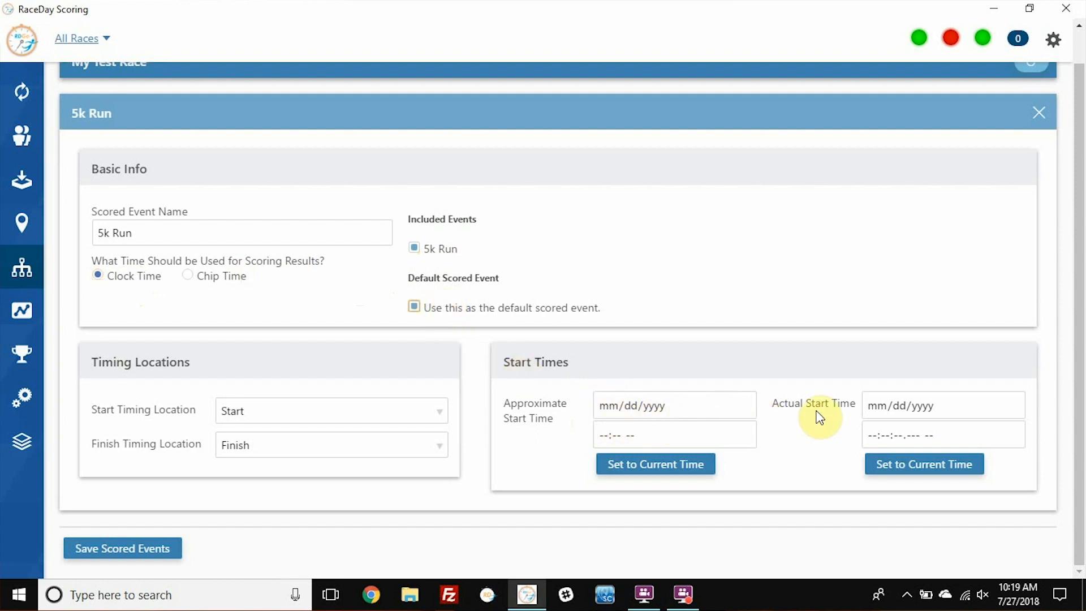
- Set the 5k Run scored event's actual start date to 07/13/2018
click(880, 415)
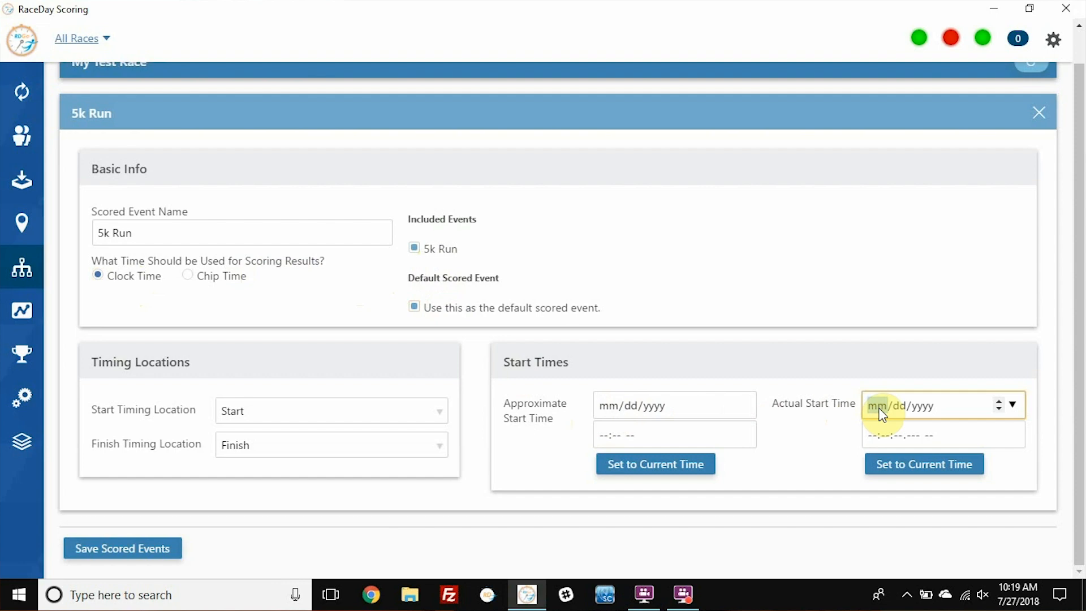
text(09/dd/yyyy)
click(880, 413)
text(07/13/0002)
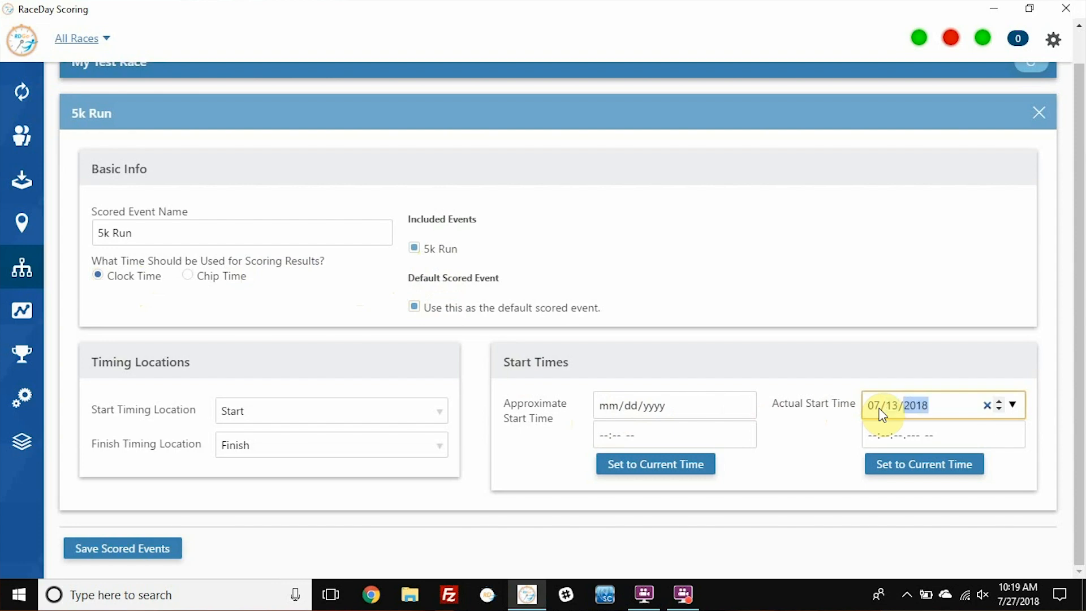
- Set the 5k Run's actual start time to 09:21:00.000 AM and save the scored events
click(877, 435)
text(07)
text(210)
text(0)
text(0)
text(0a)
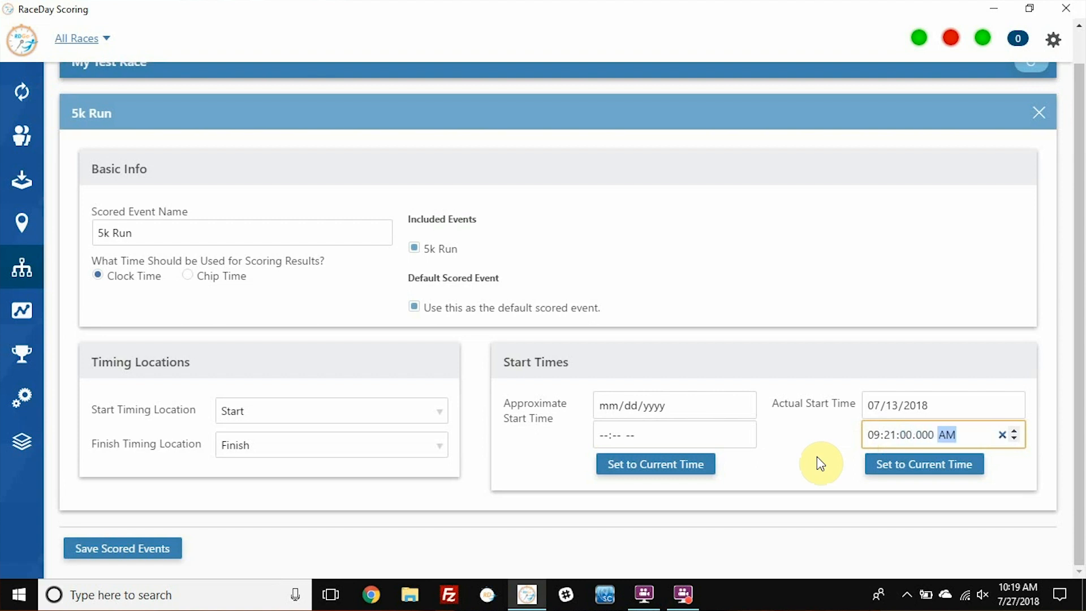
click(469, 479)
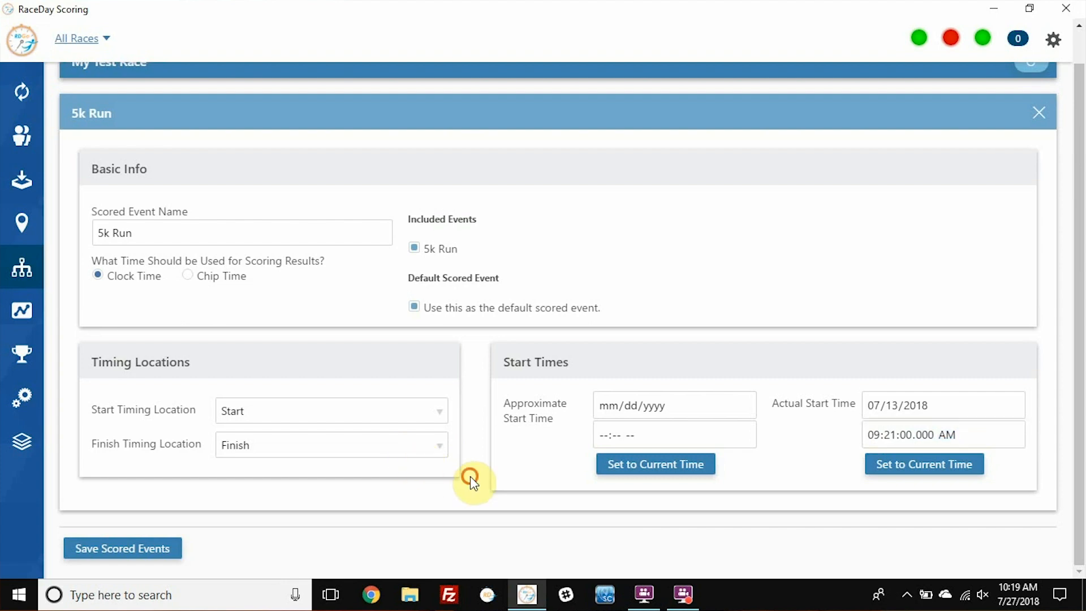
click(148, 554)
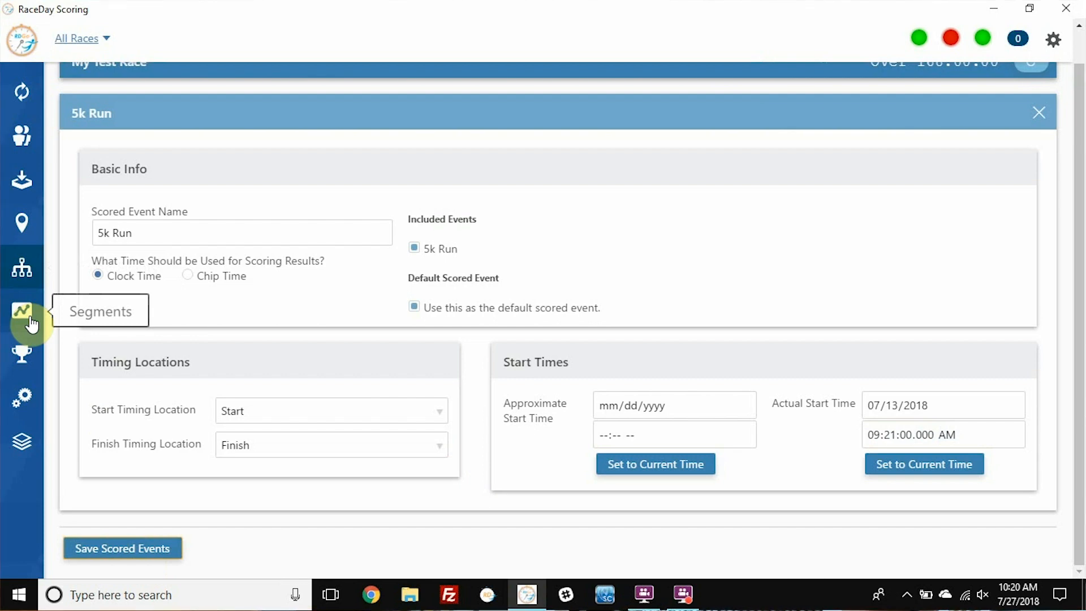
- Review the 5k Run's Entire Race segment, including its distance, pace type, start point and endpoint settings
click(31, 323)
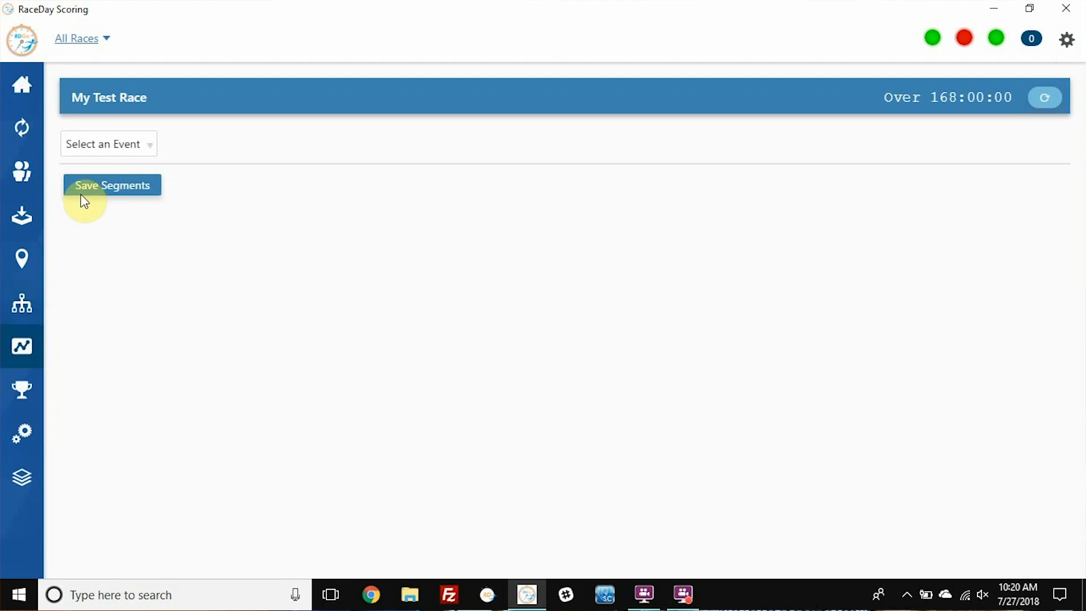
click(121, 144)
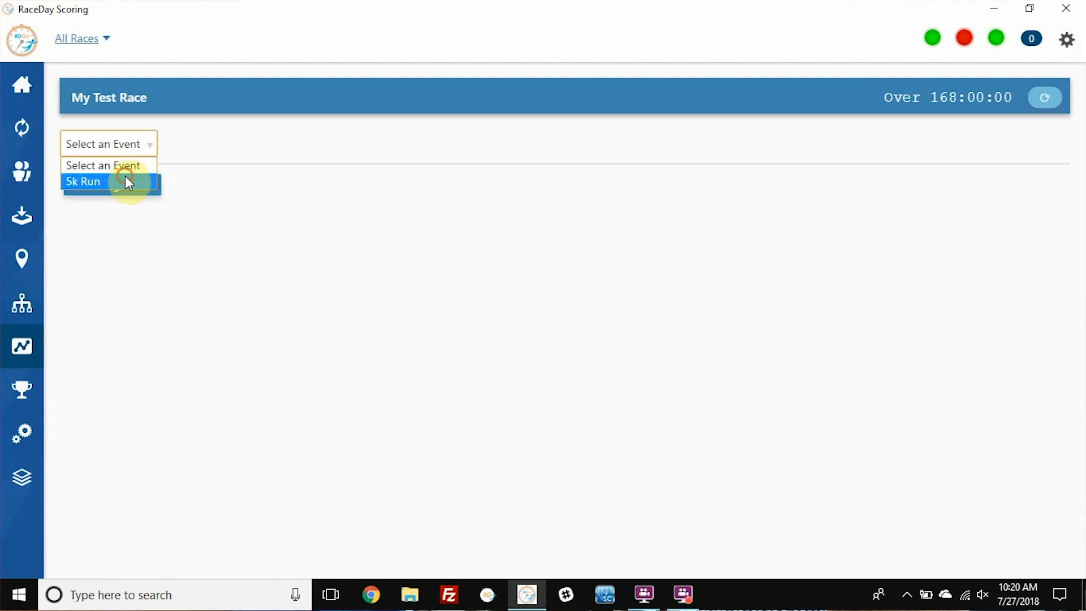
click(126, 180)
scroll(143, 210, down, 1)
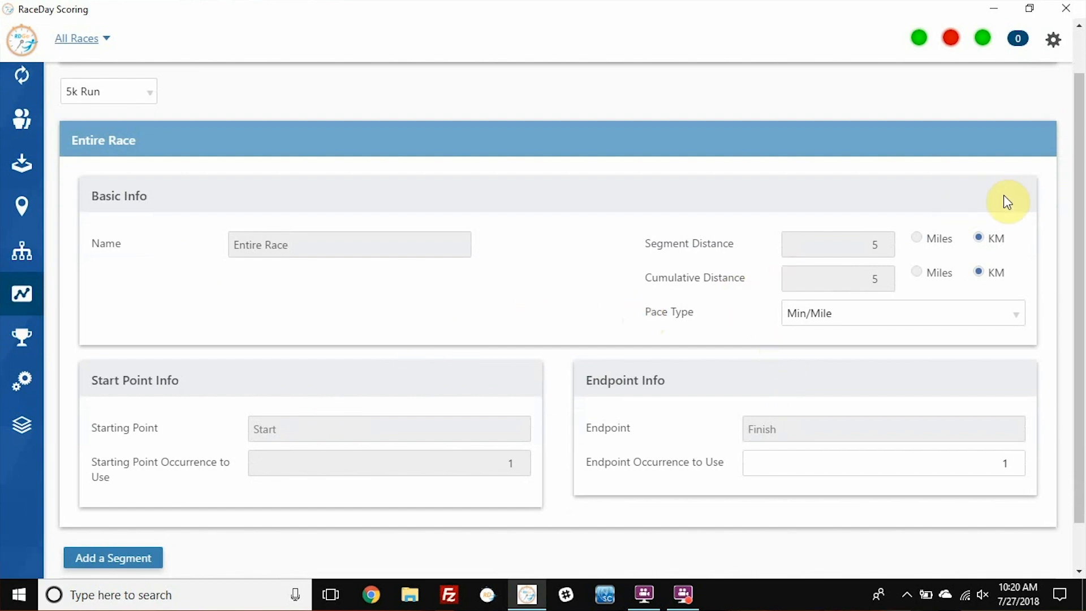
click(467, 201)
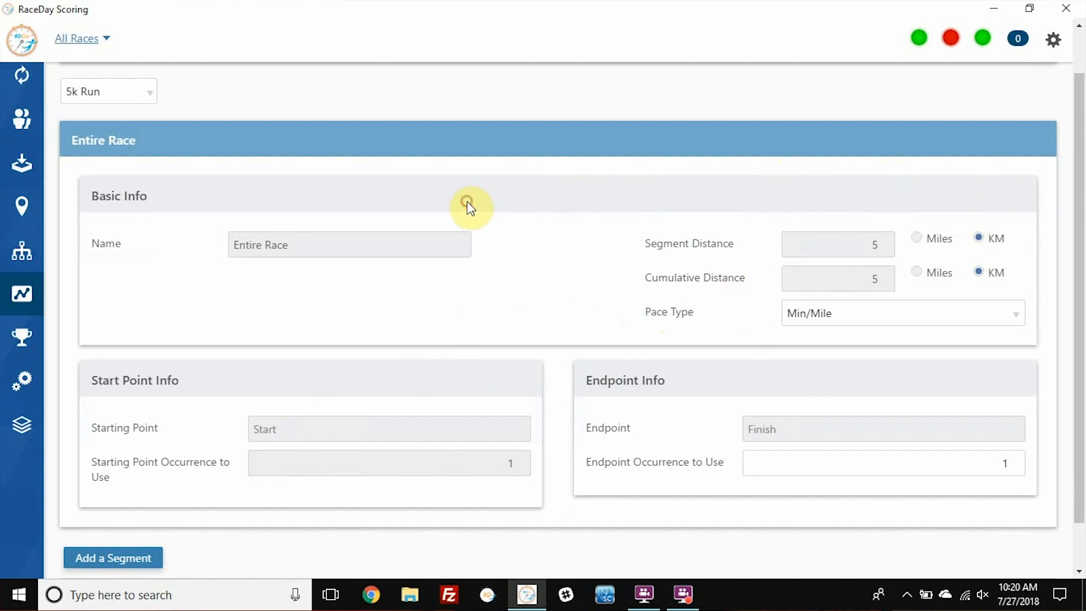
scroll(469, 206, down, 1)
scroll(471, 210, up, 2)
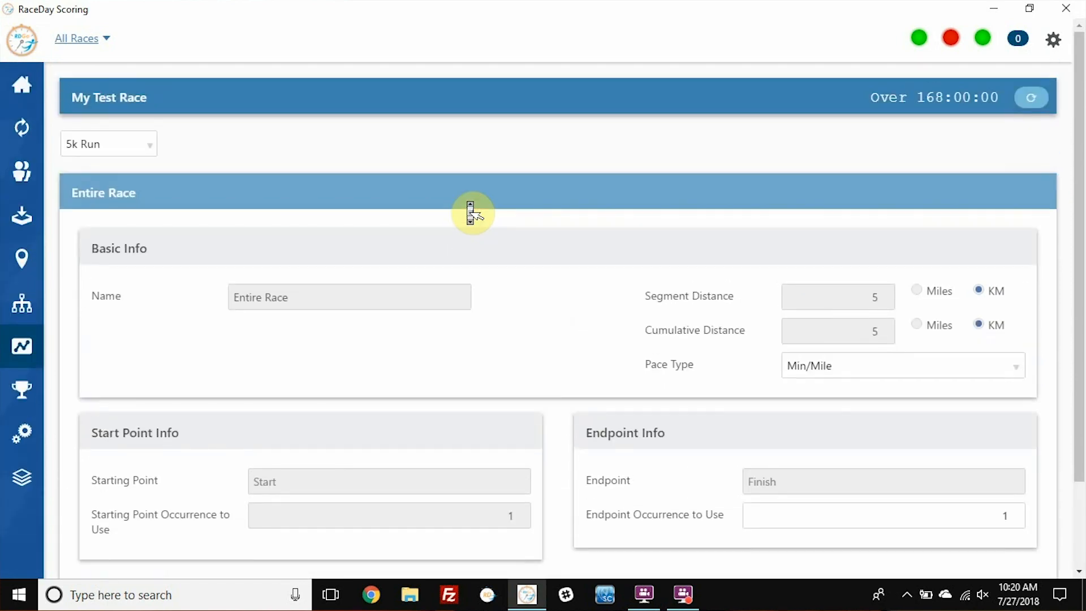
click(815, 514)
click(1034, 512)
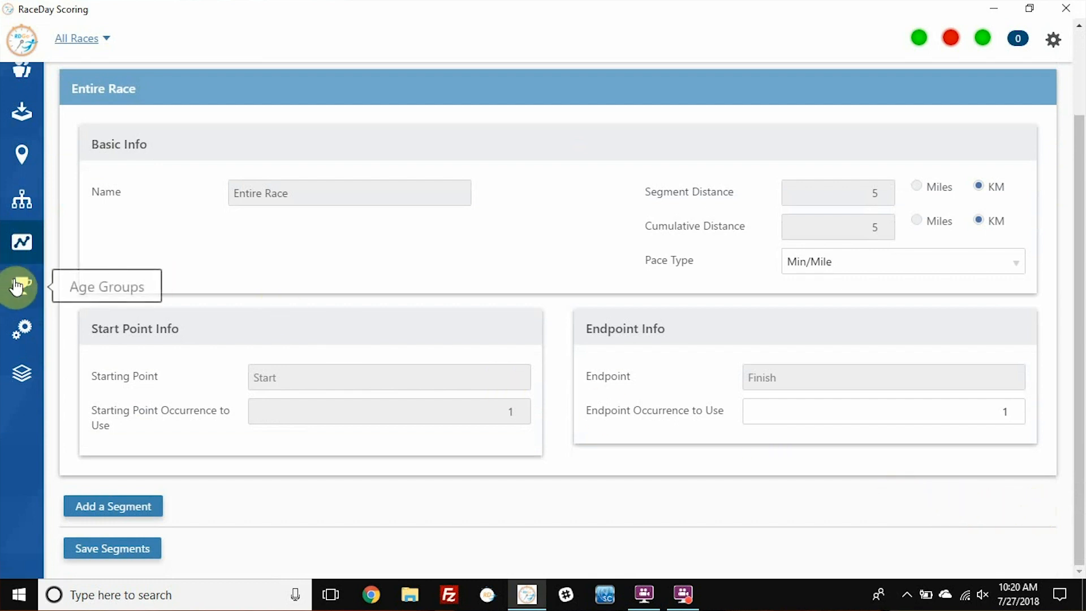
- Create female and male age groups for the 5k Run in 10-year ranges from 15 to 79, with 5 winners each
click(34, 284)
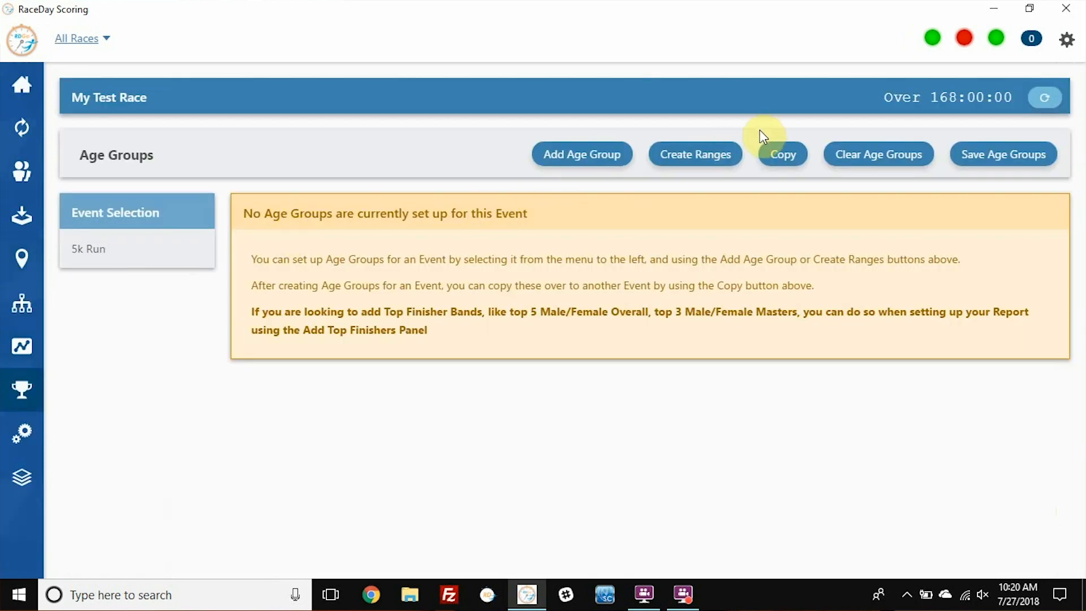
click(726, 155)
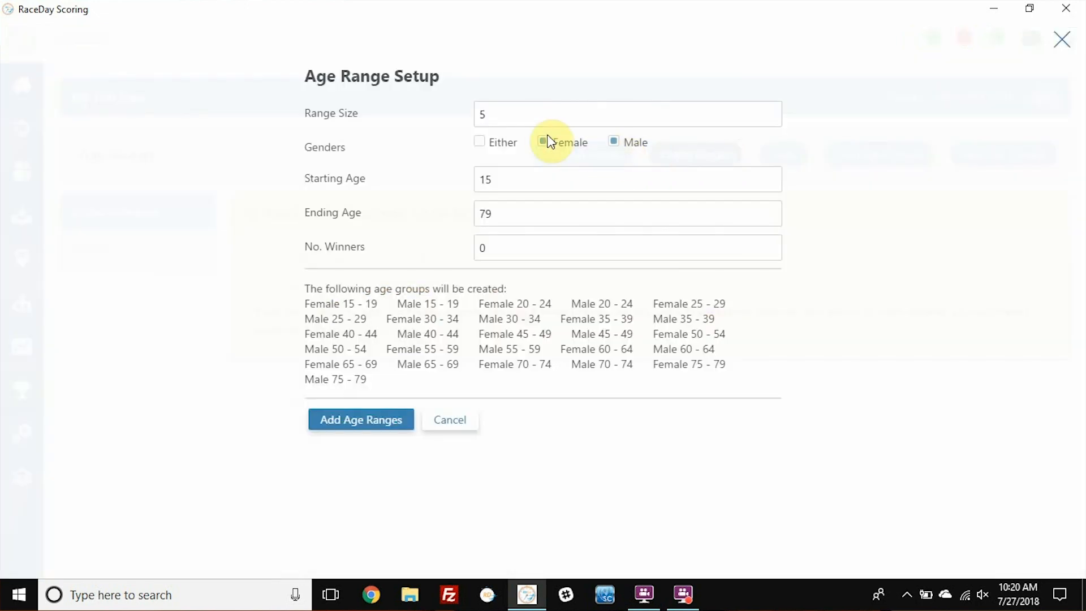
click(533, 118)
double_click(533, 119)
text(10)
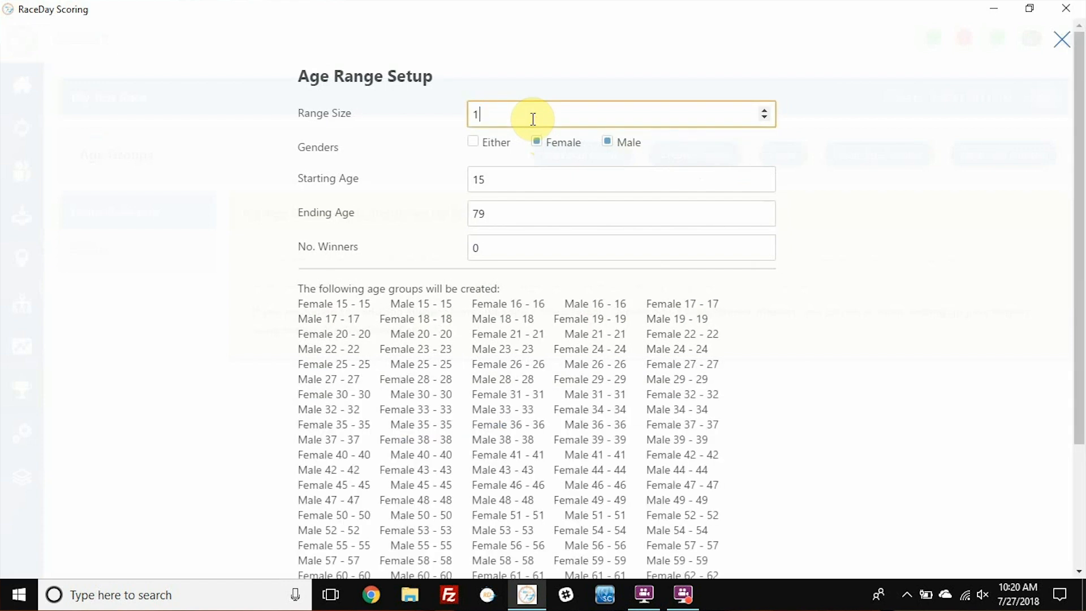
click(541, 186)
click(554, 223)
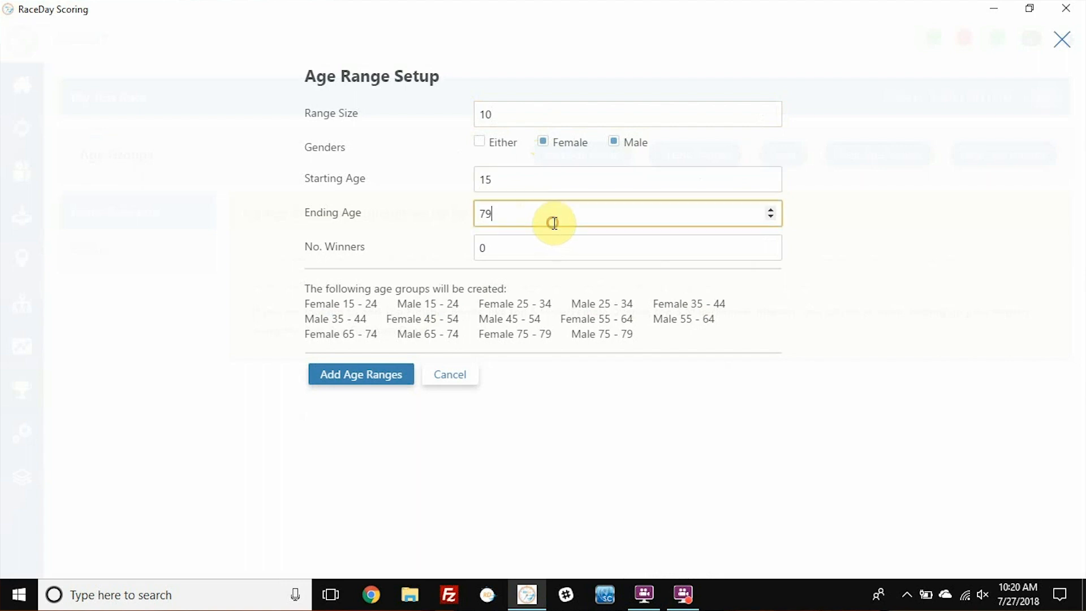
double_click(556, 251)
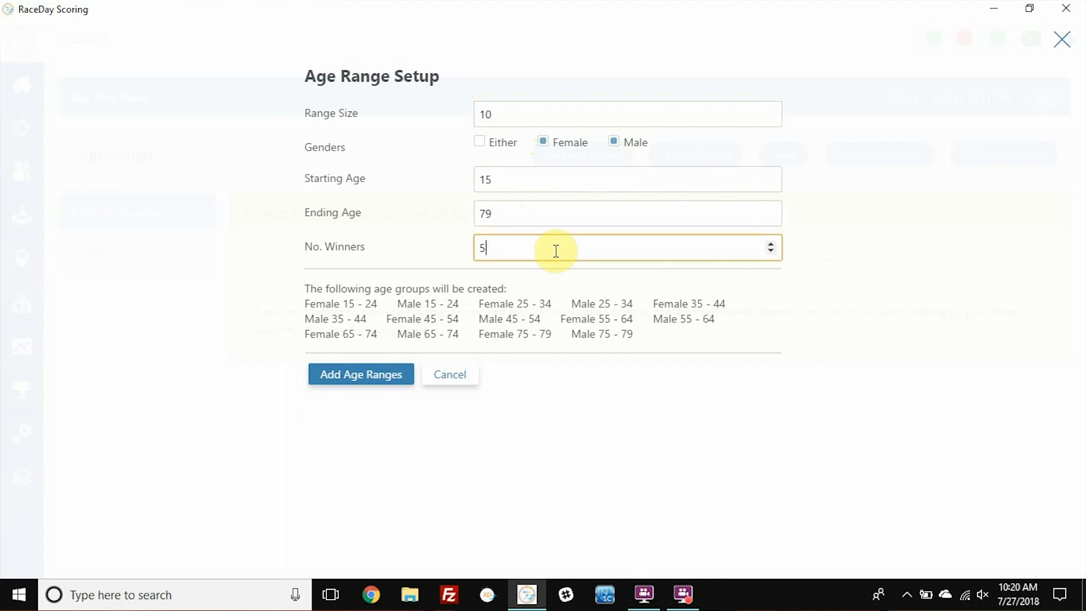
click(346, 380)
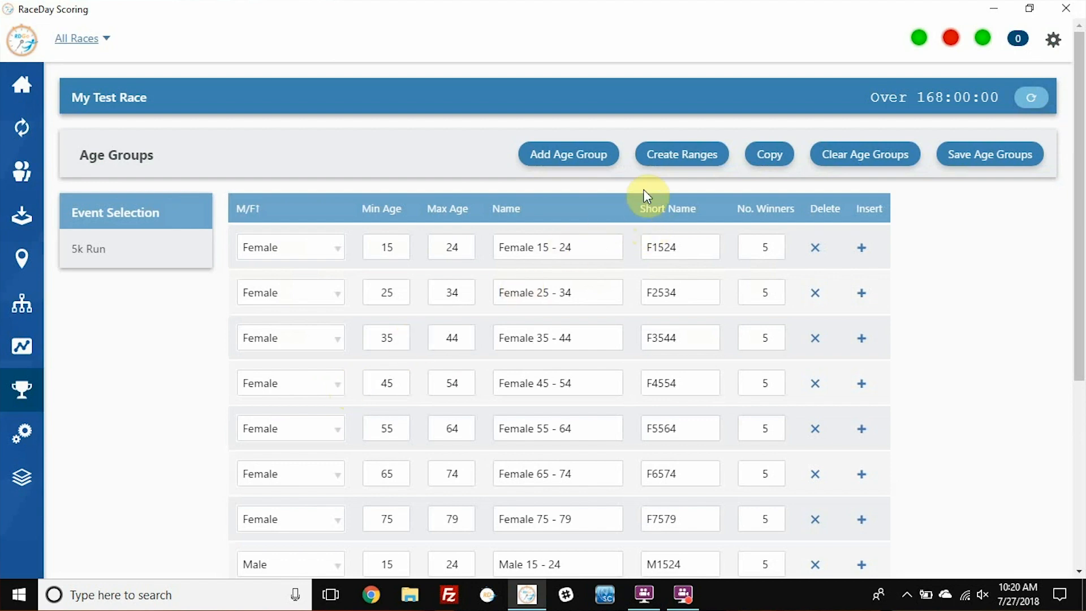
scroll(641, 179, down, 5)
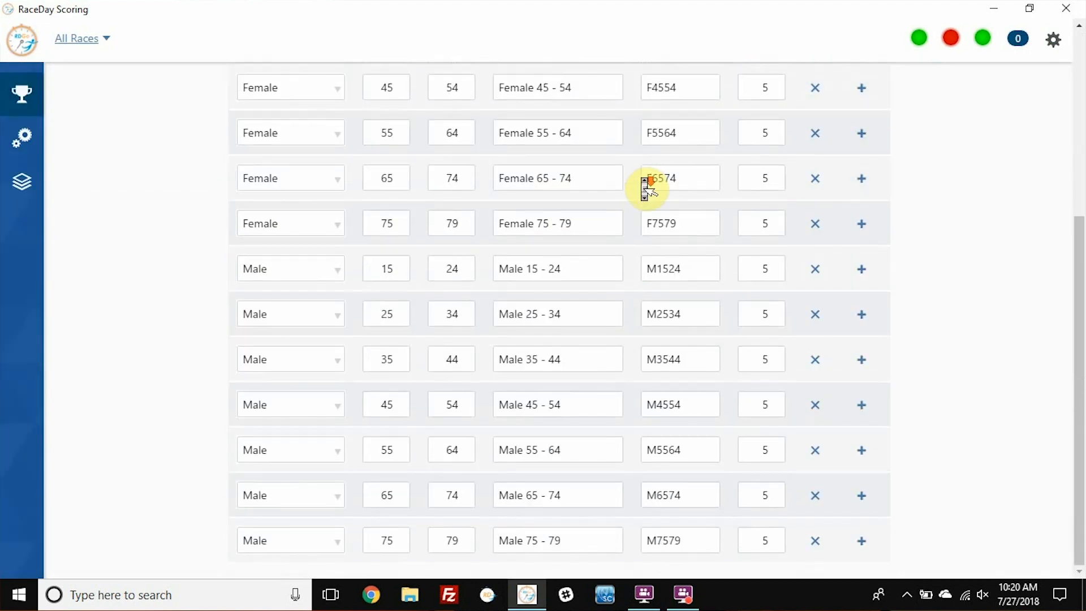
scroll(644, 188, up, 5)
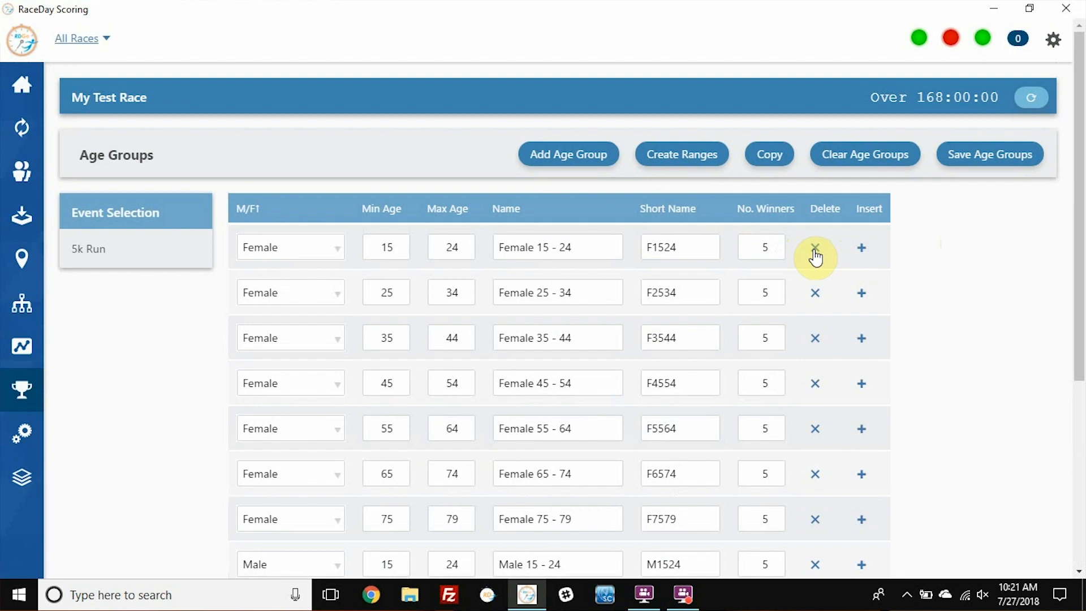
- Add female and male age groups in 2-year ranges from age 10 to 14
click(692, 163)
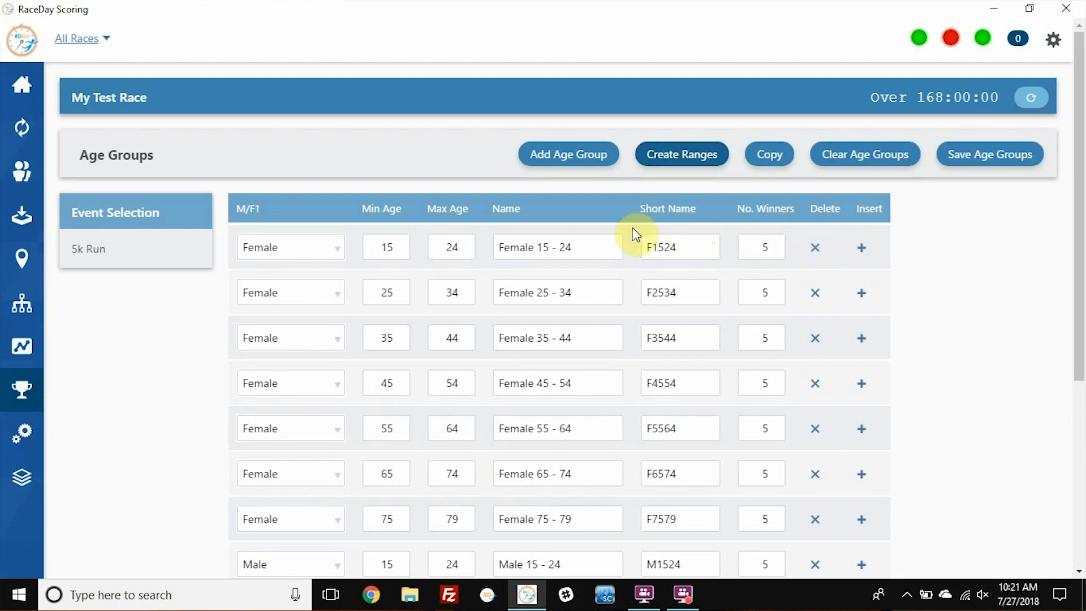
click(690, 161)
click(611, 113)
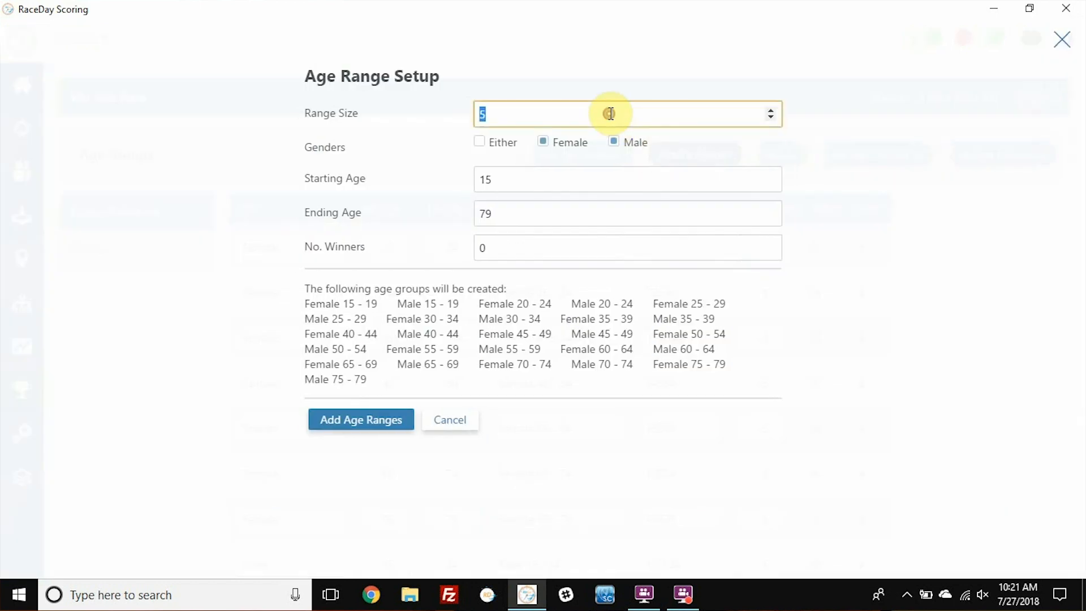
text(2)
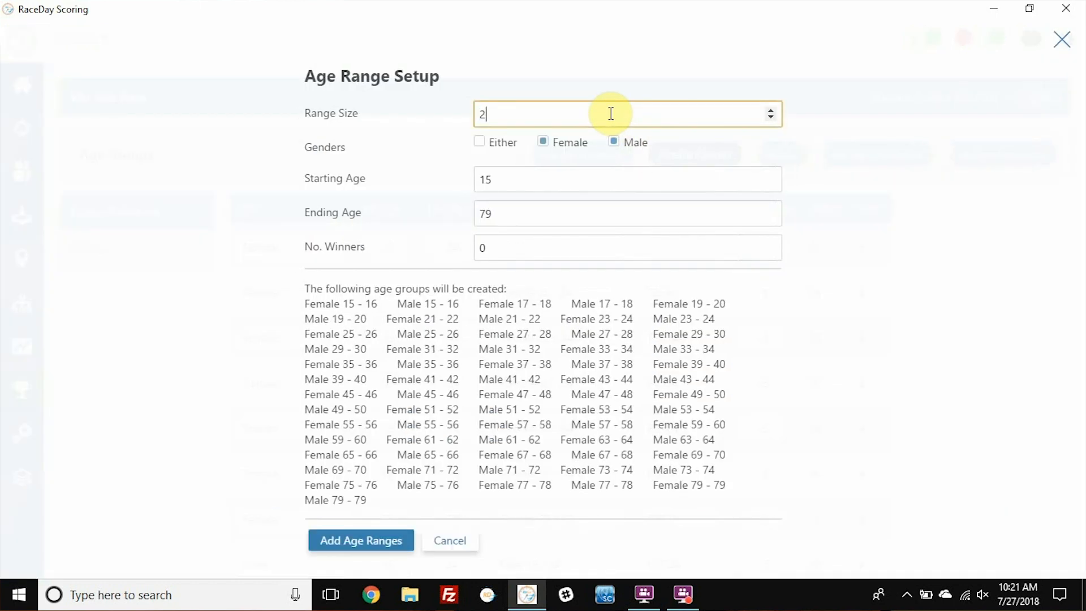
click(515, 182)
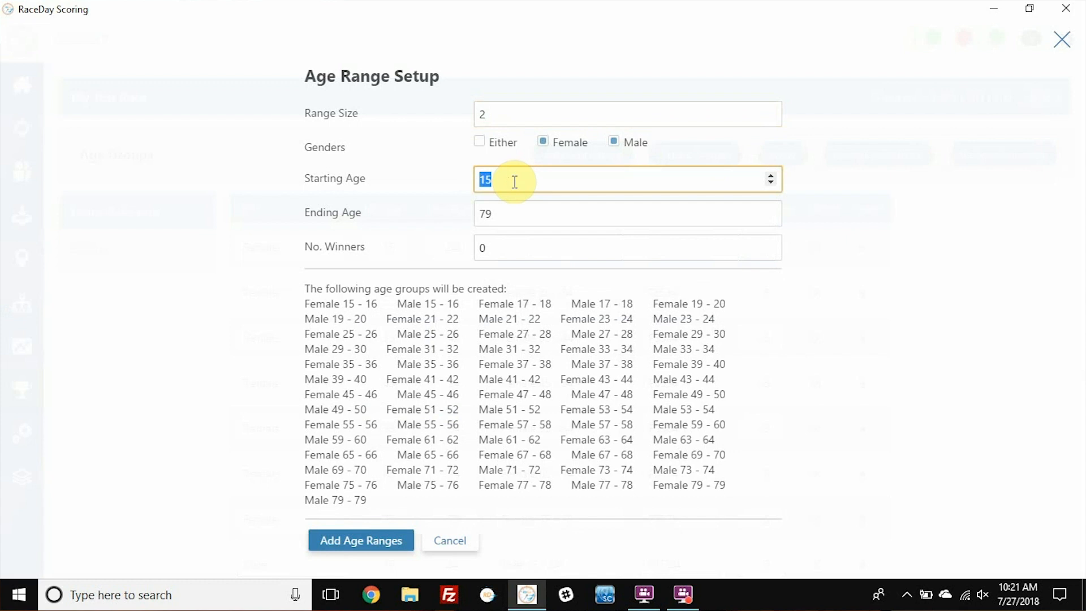
text(10)
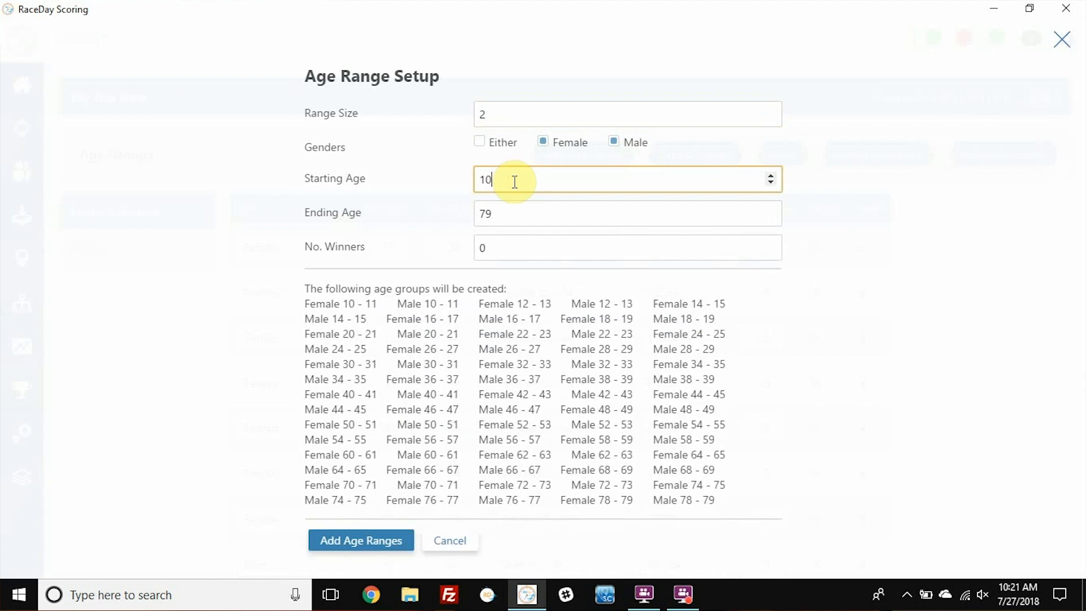
click(513, 215)
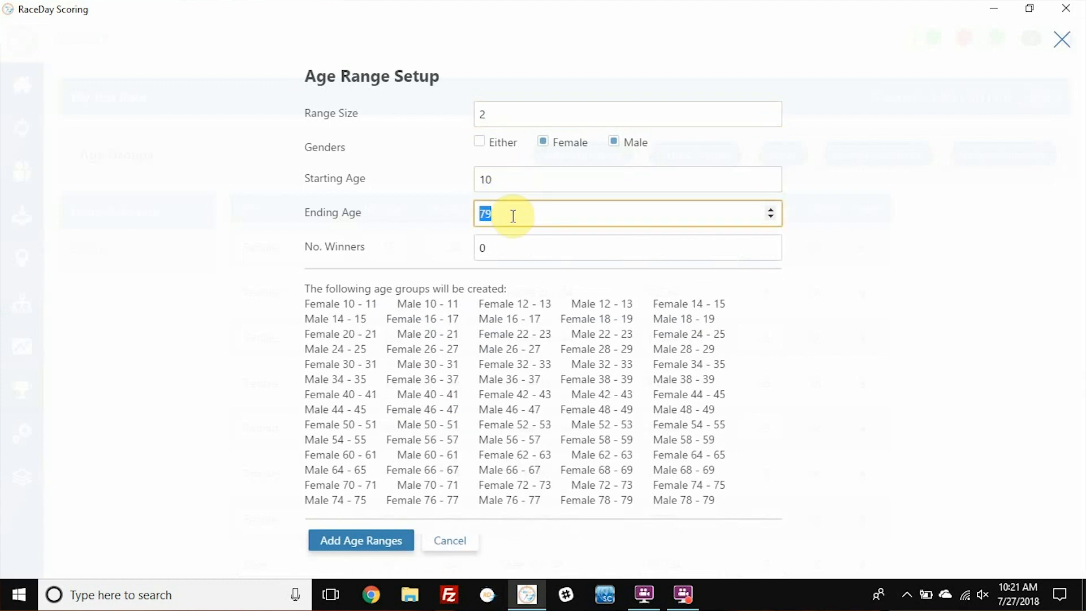
text(15)
key(BackSpace)
text(4)
click(376, 368)
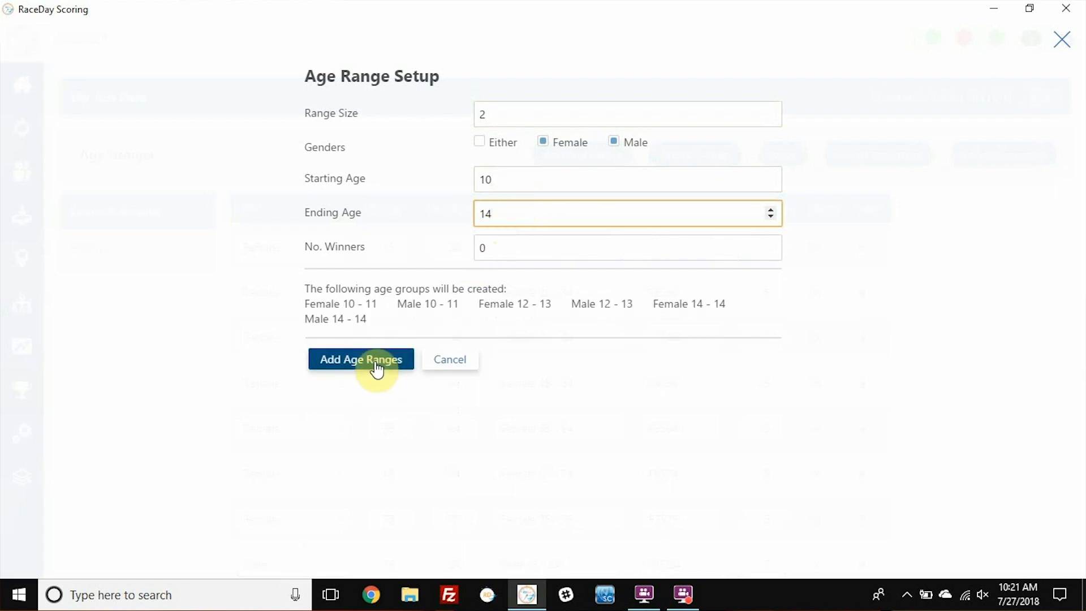
click(376, 368)
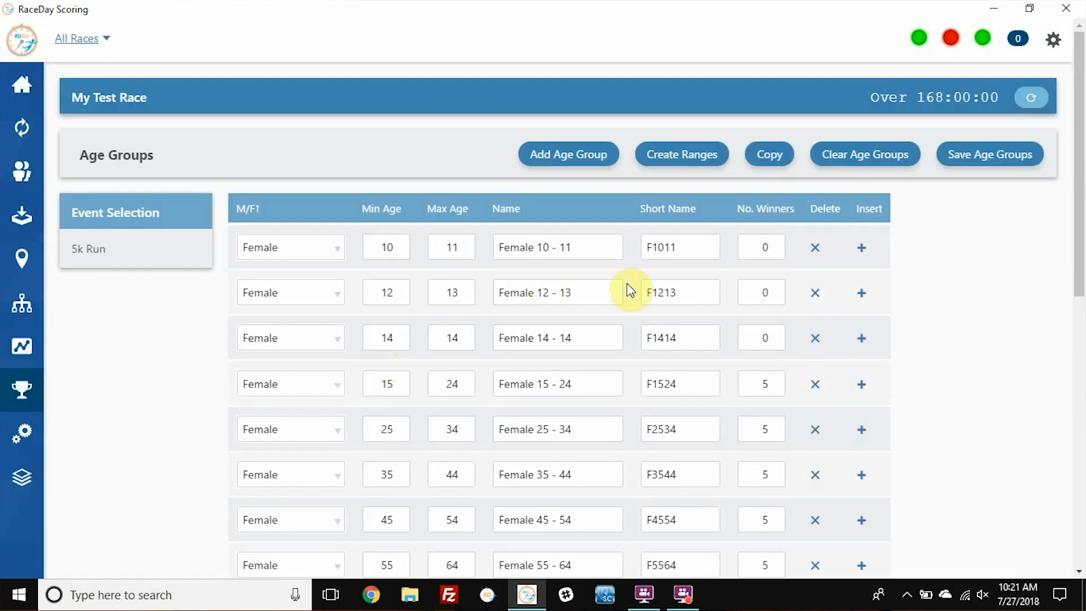
- Set the number of winners to 5 for the Female 10 - 11, 12 - 13 and 14 - 14 age groups
double_click(744, 238)
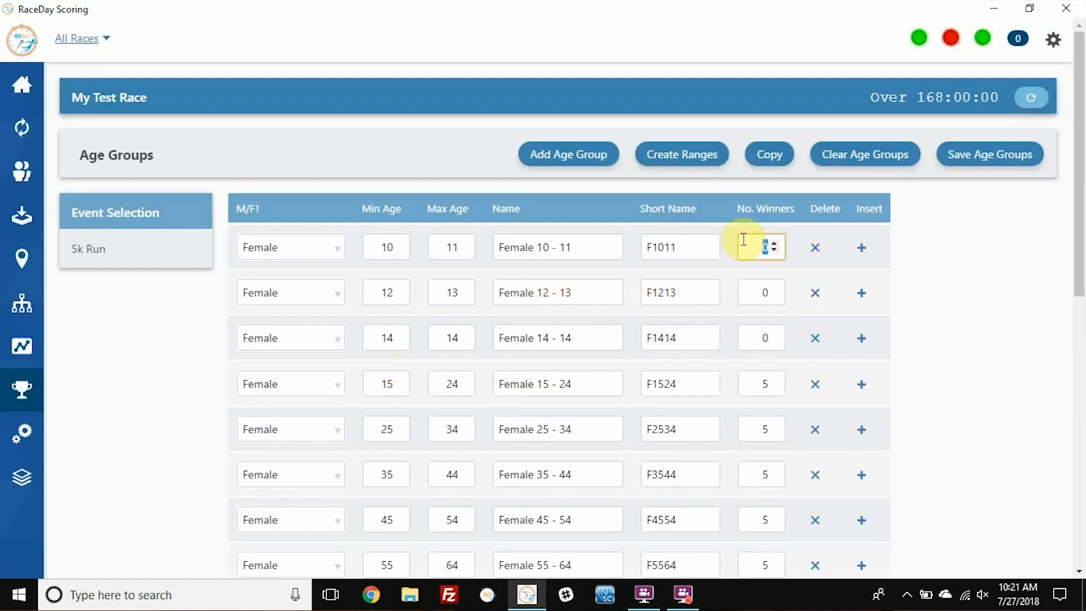
text(5)
key(Tab)
key(Tab)
double_click(756, 295)
text(5)
double_click(750, 334)
text(5)
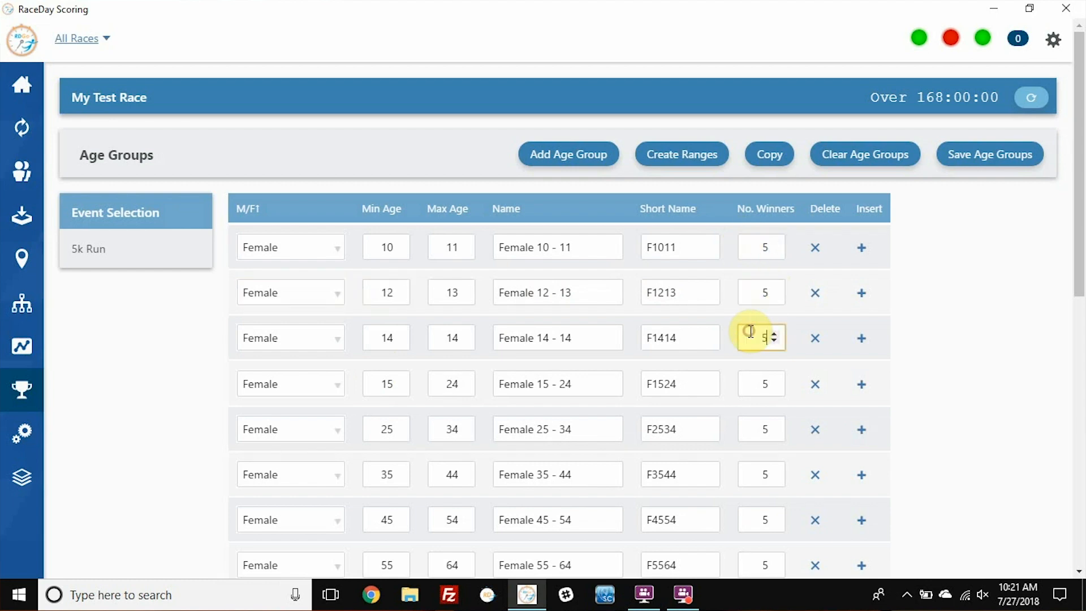
- Set the number of winners to 5 for the Male 10 - 11, 12 - 13 and 14 - 14 age groups and save the age groups
drag(1077, 237, 1078, 443)
click(761, 271)
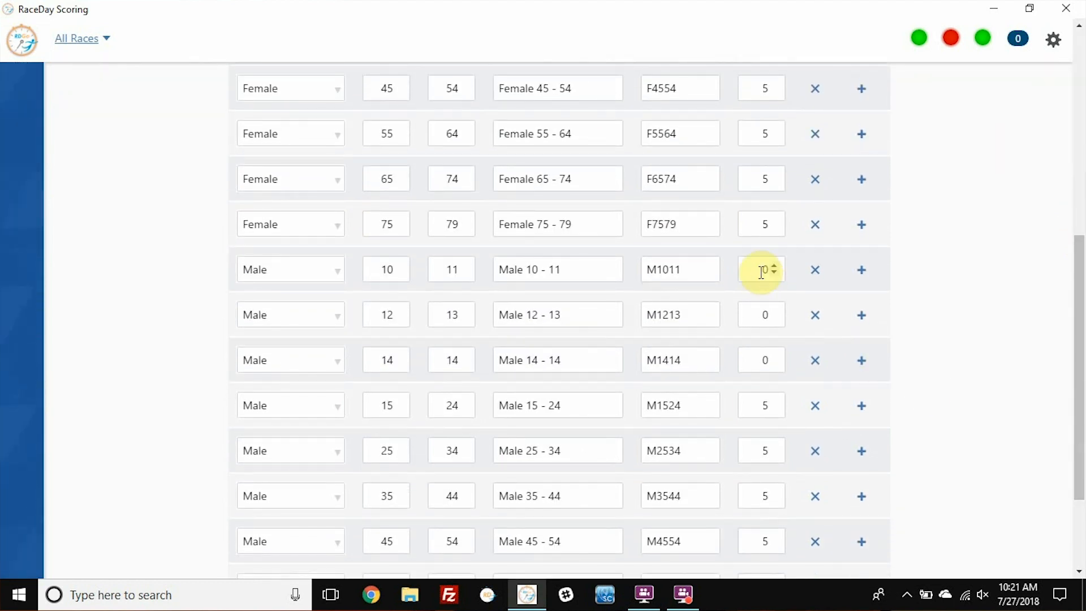
text(5)
click(758, 314)
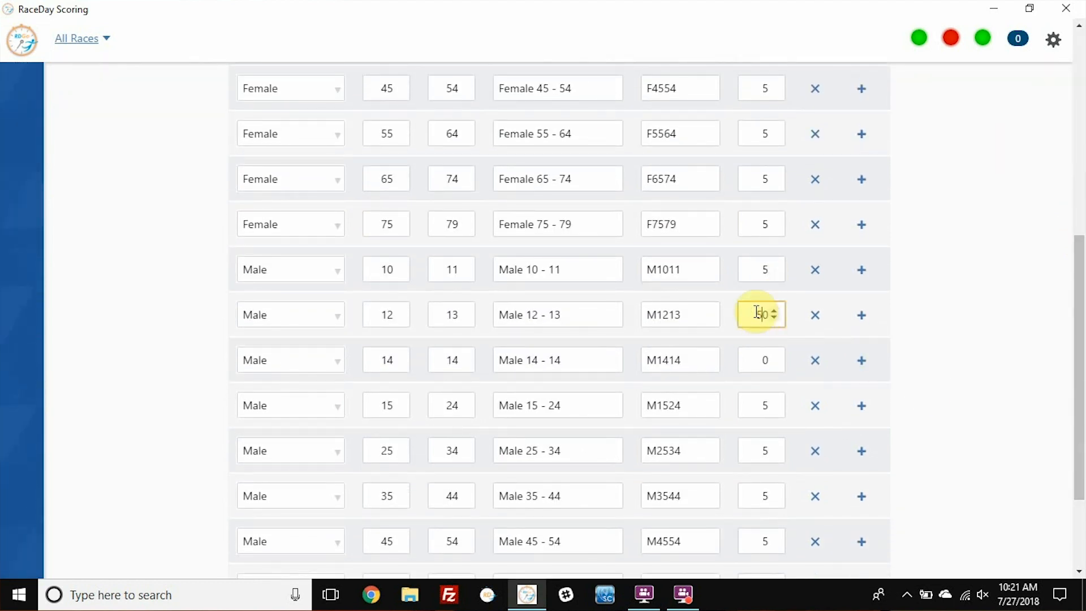
key(Delete)
click(761, 358)
text(5)
drag(1080, 307, 1081, 138)
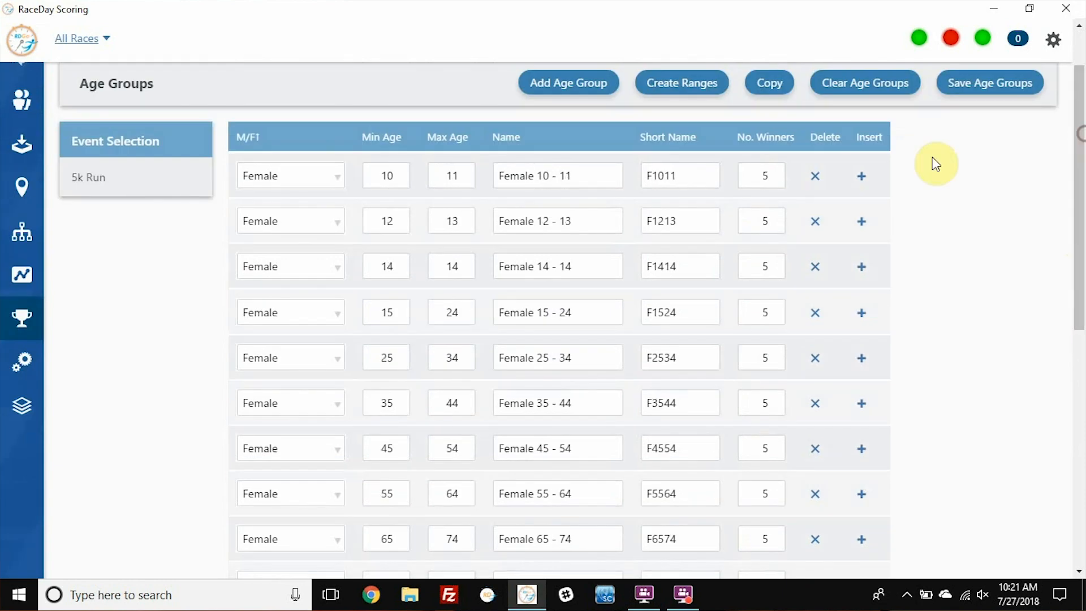
click(980, 97)
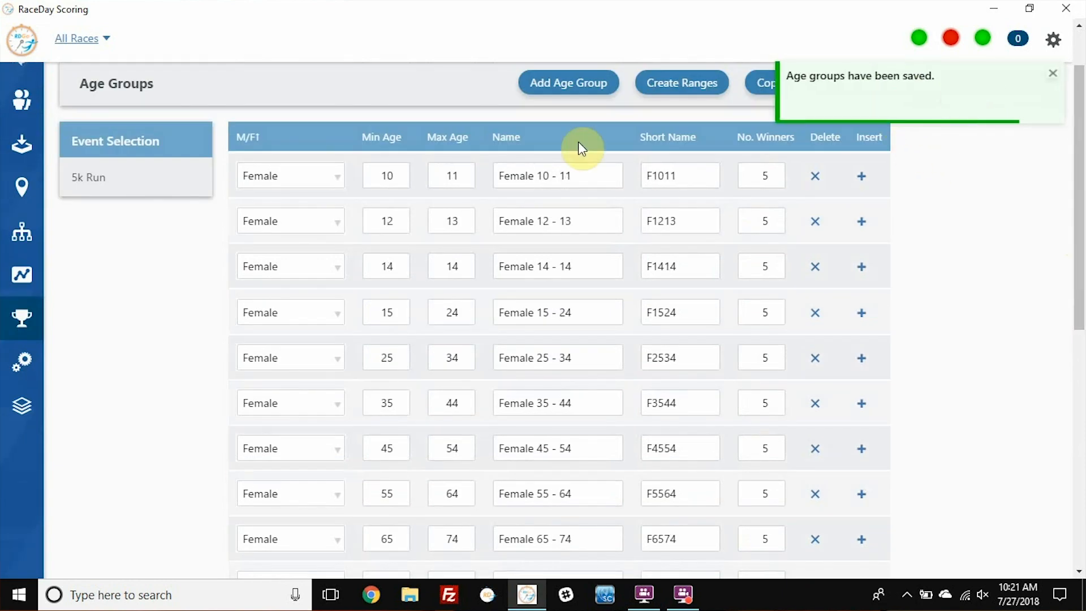
- Review the scoring configuration page, checking the View Listings section for the 5k Run
click(20, 362)
click(215, 422)
scroll(213, 407, down, 5)
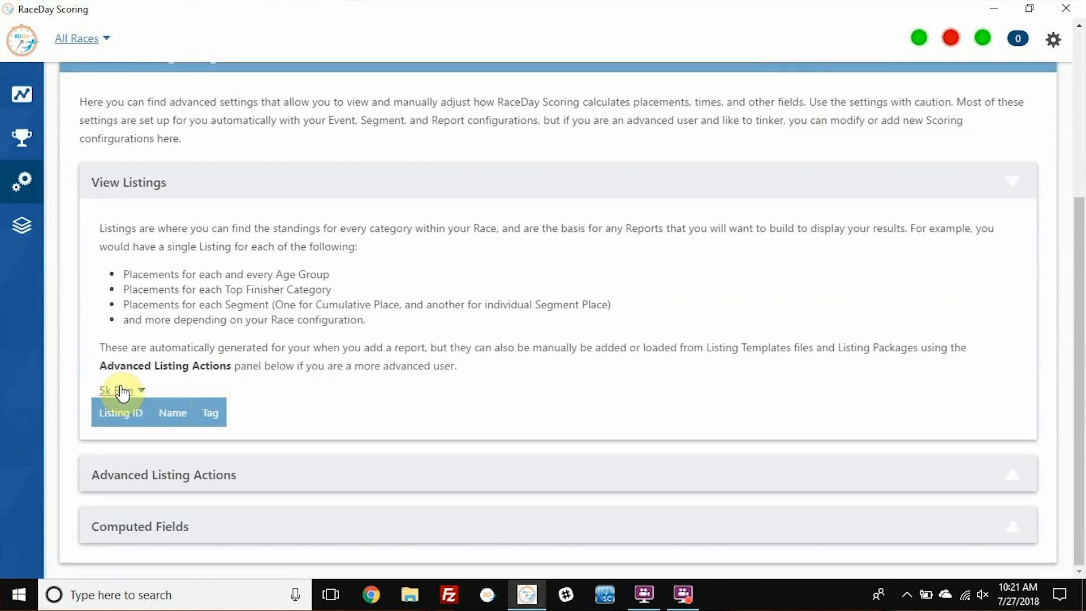
click(123, 389)
click(123, 389)
click(229, 186)
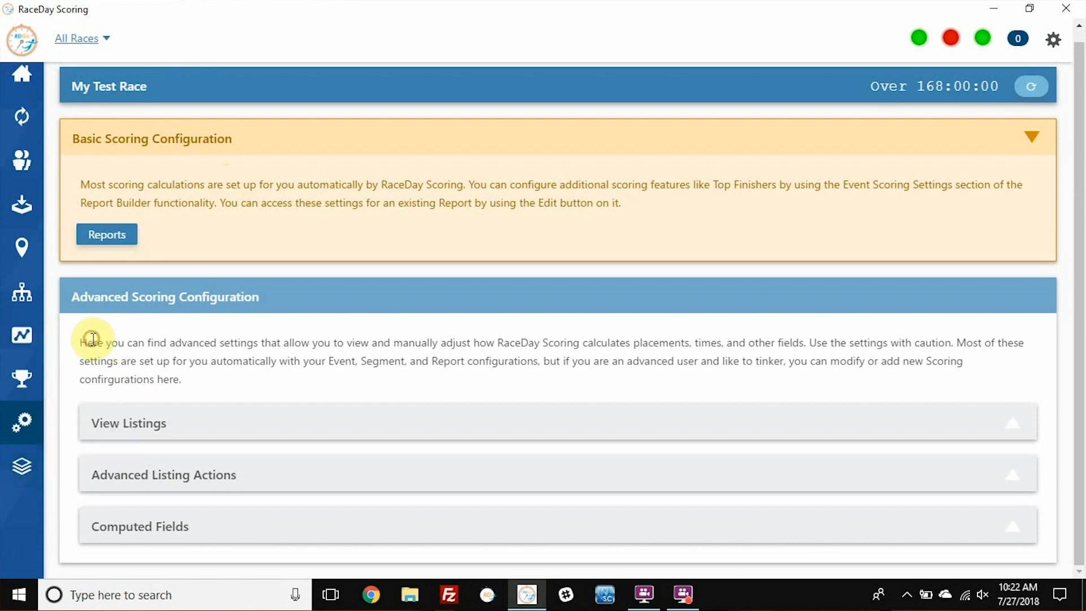
- Return to the race dashboard and launch ChronoTrack SimpleClient
click(24, 79)
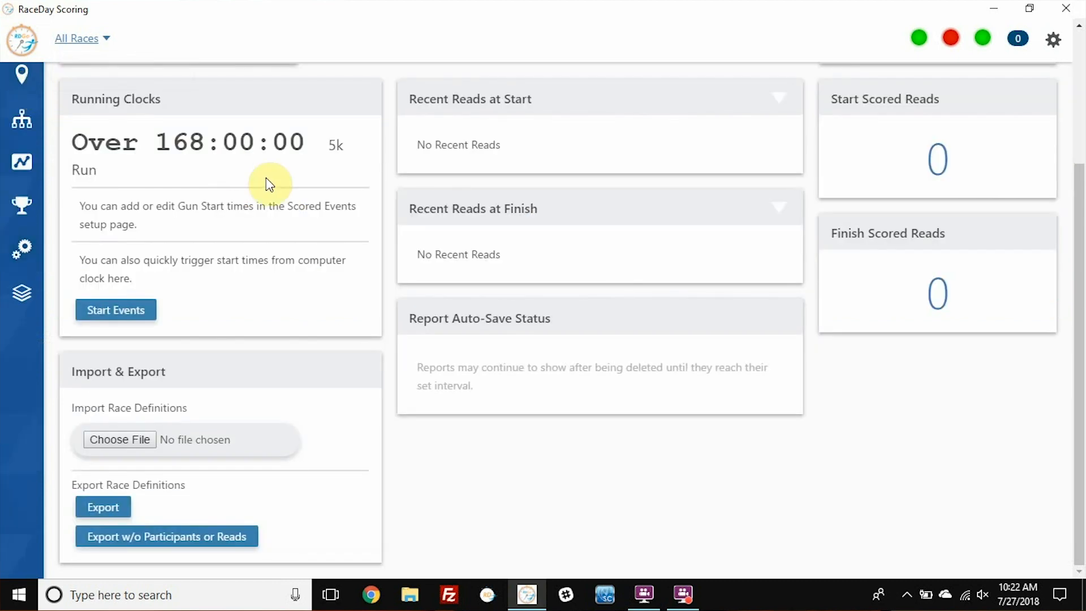
scroll(269, 182, up, 3)
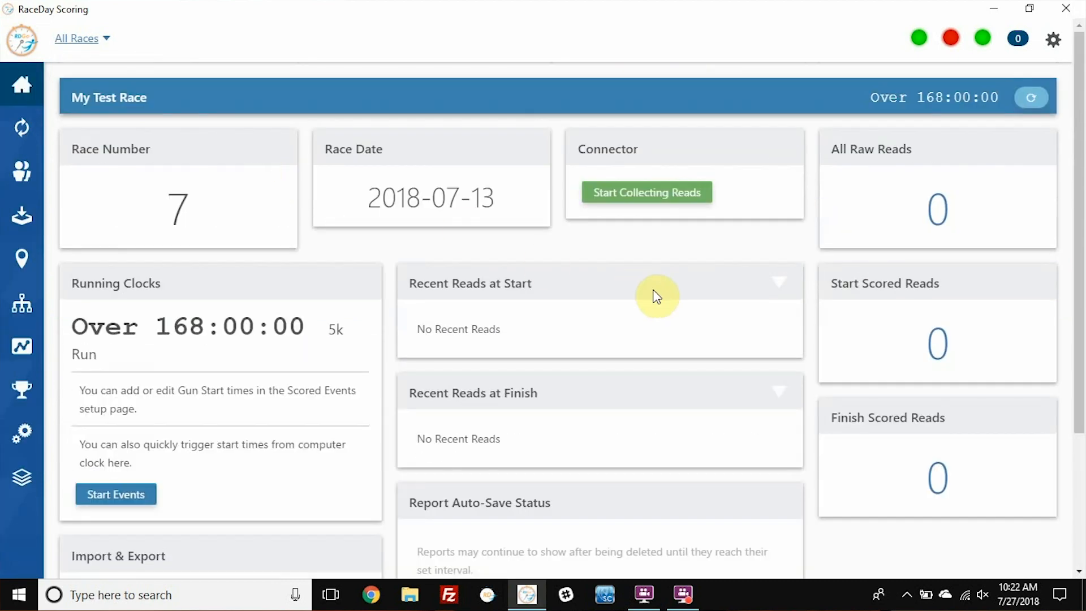
click(604, 598)
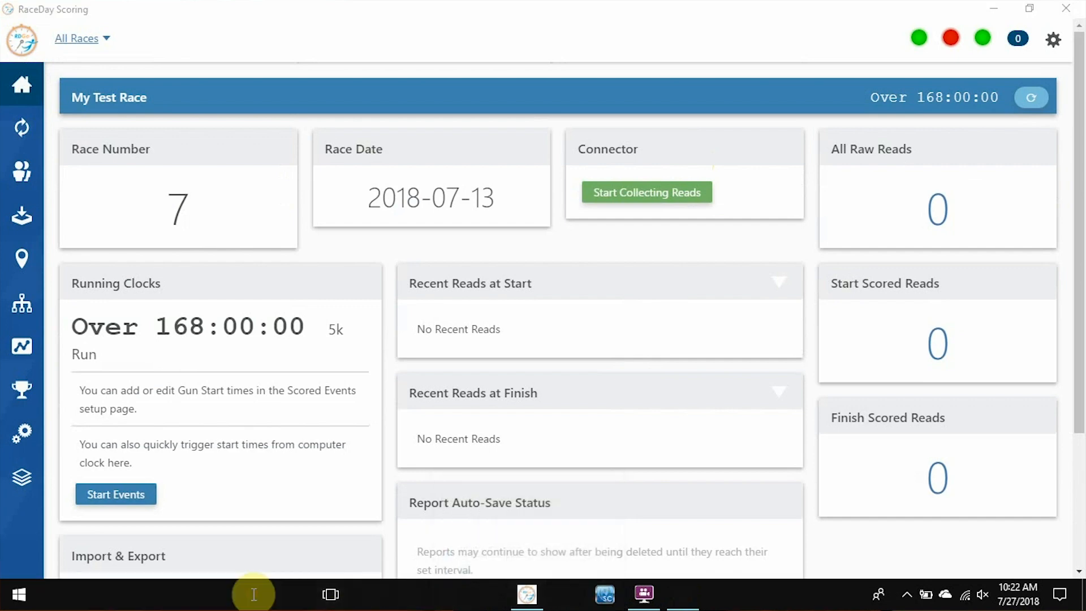
click(253, 594)
text(simpl)
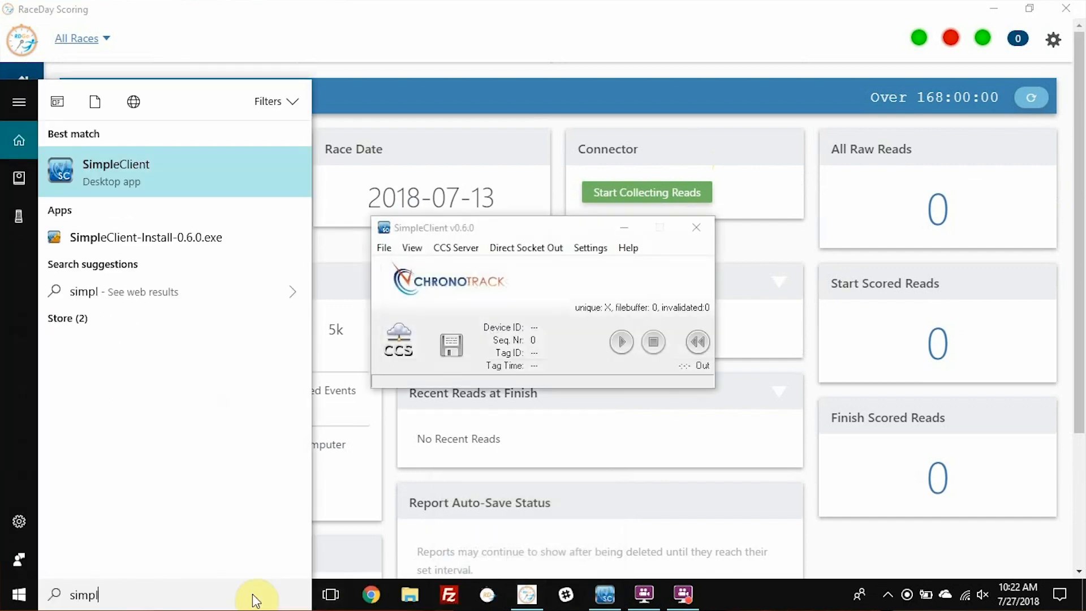
key(Escape)
click(478, 271)
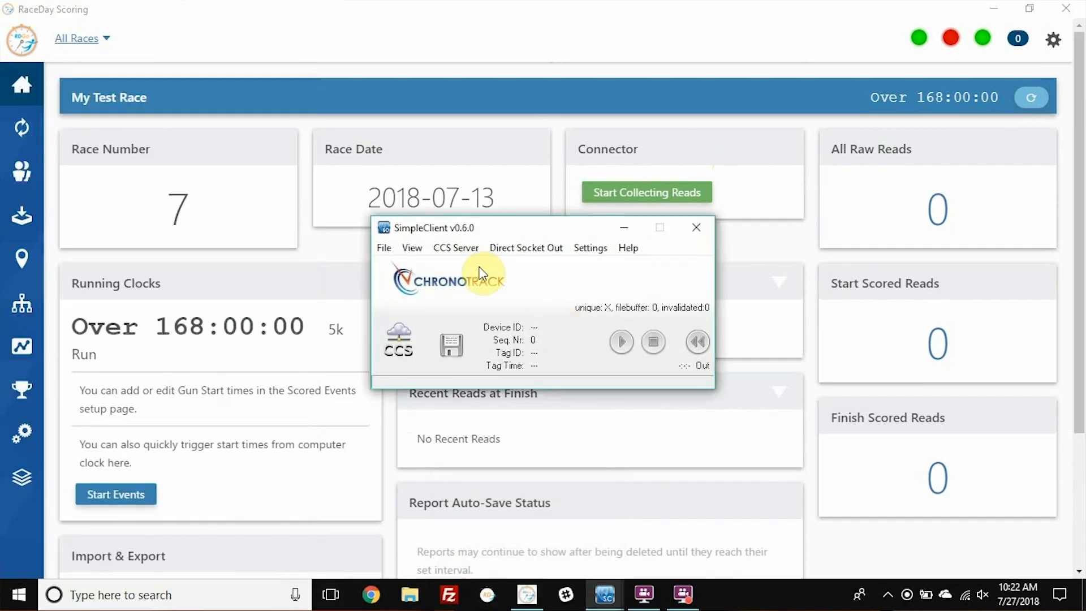
- Load the controller file 11180815.csv in SimpleClient and select the MTK5K17 FIN session
click(384, 249)
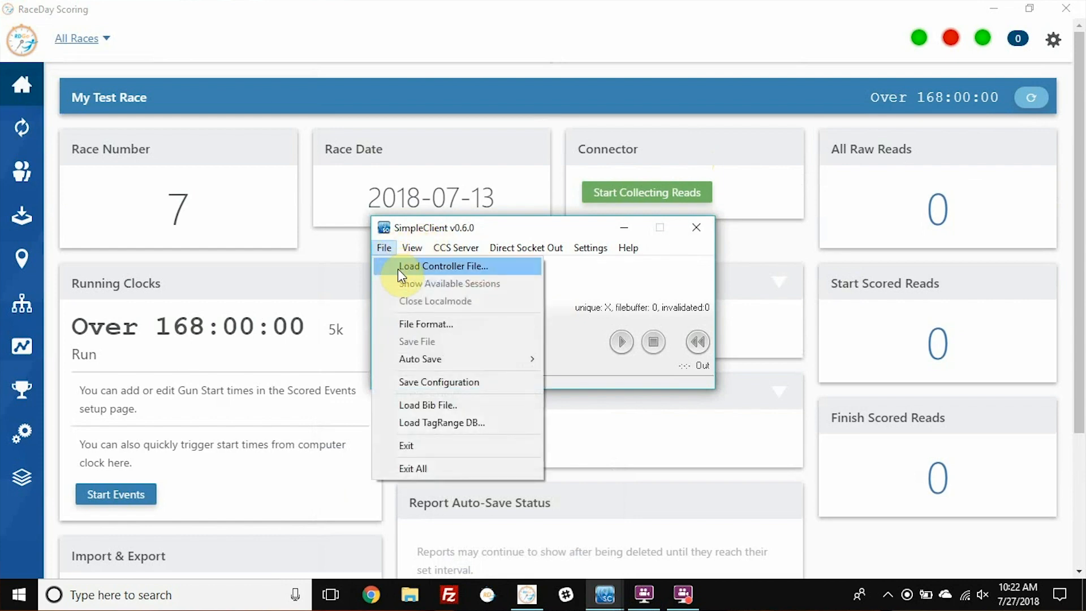
click(434, 265)
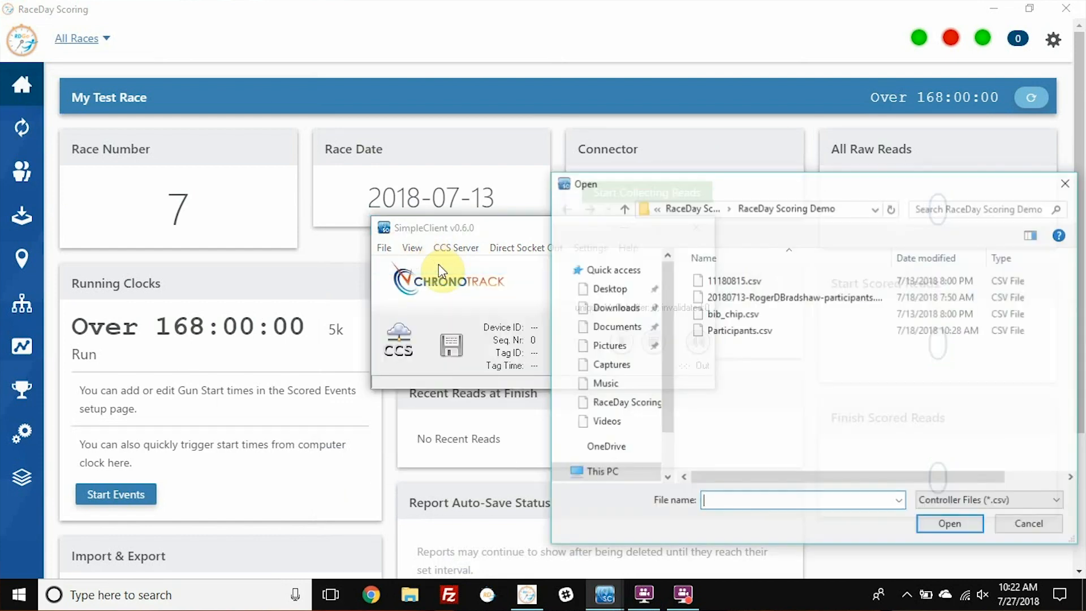
click(732, 280)
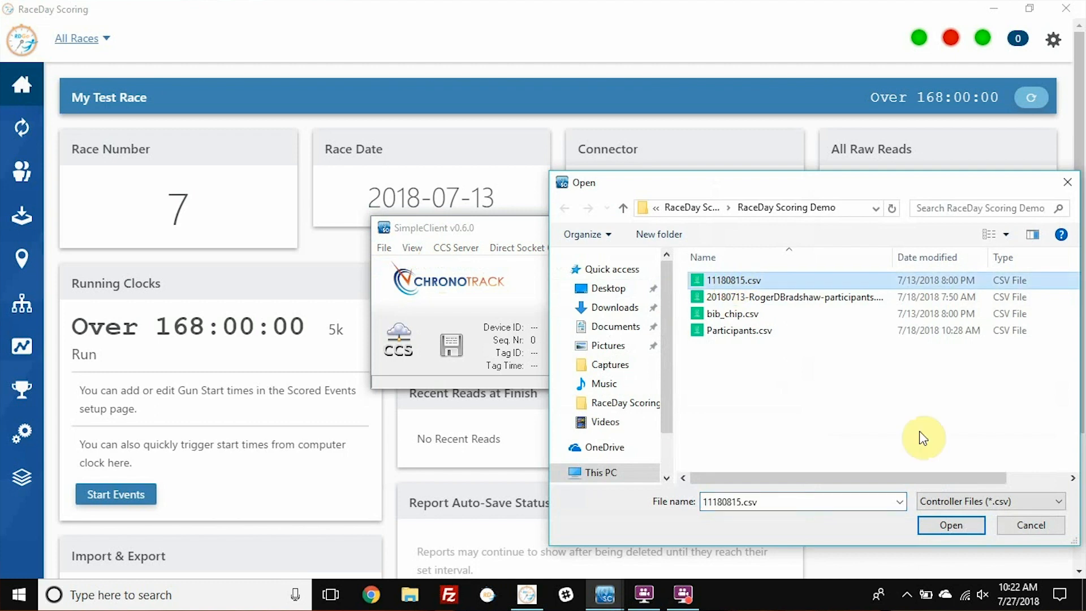
click(968, 526)
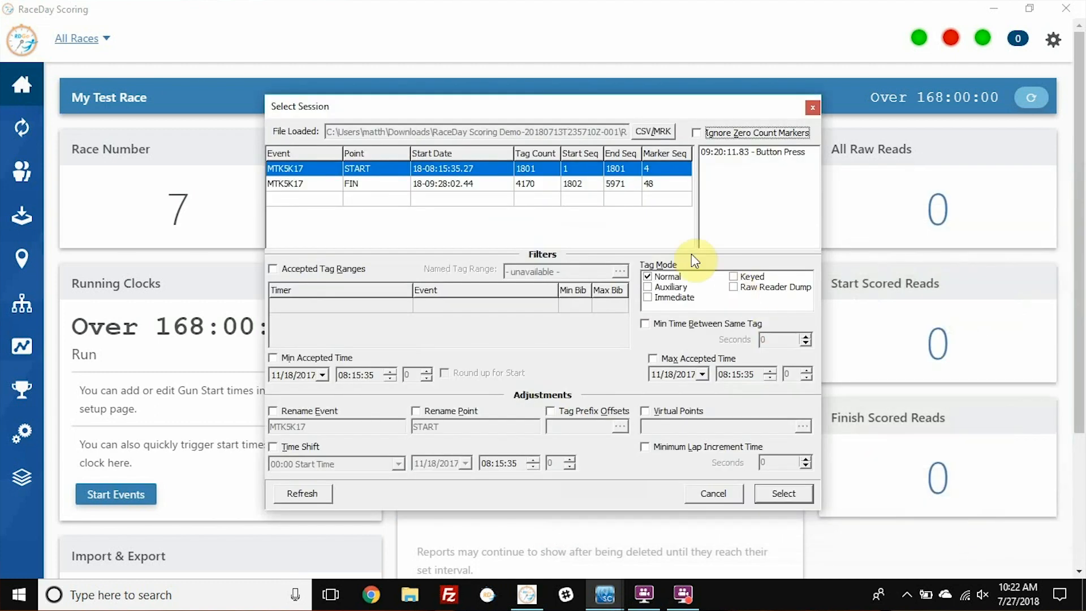
click(471, 182)
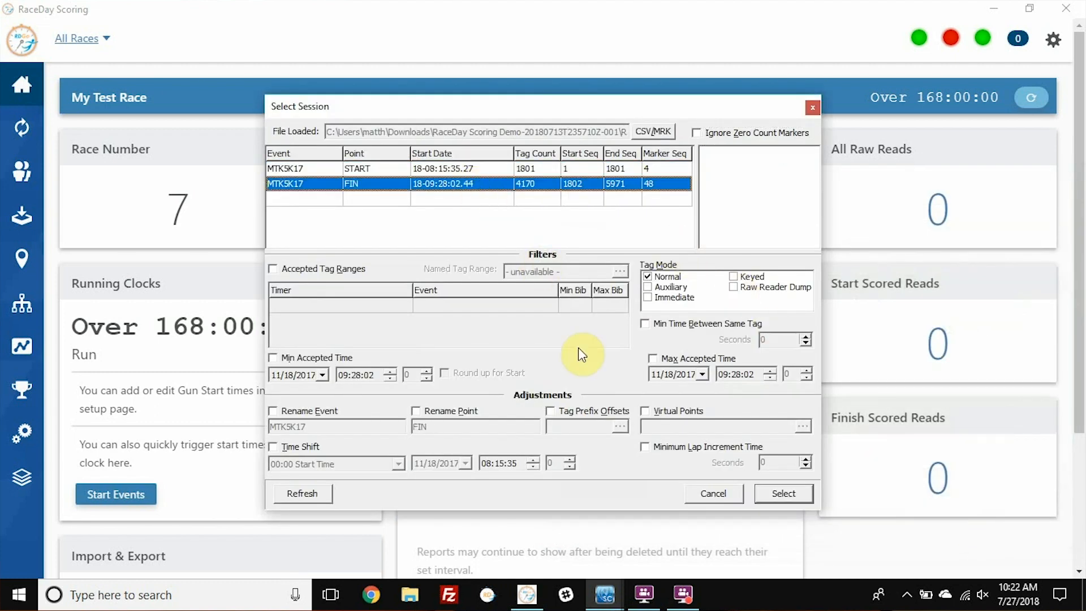
click(810, 505)
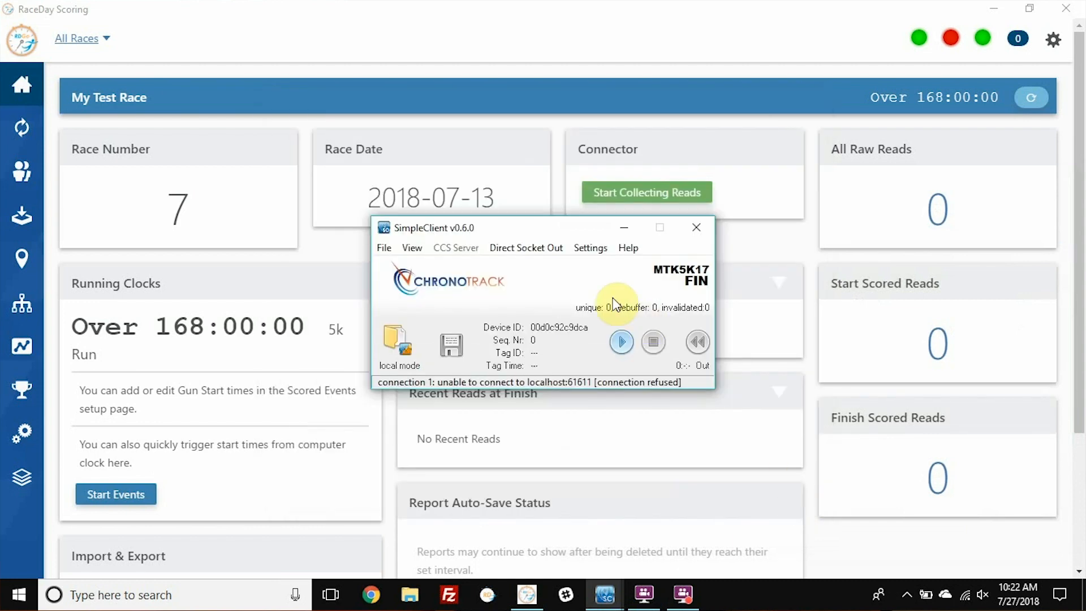
- Move the FIN client aside and load 11180815.csv in the second SimpleClient window with the MTK5K17 START session
drag(577, 228, 384, 344)
click(384, 247)
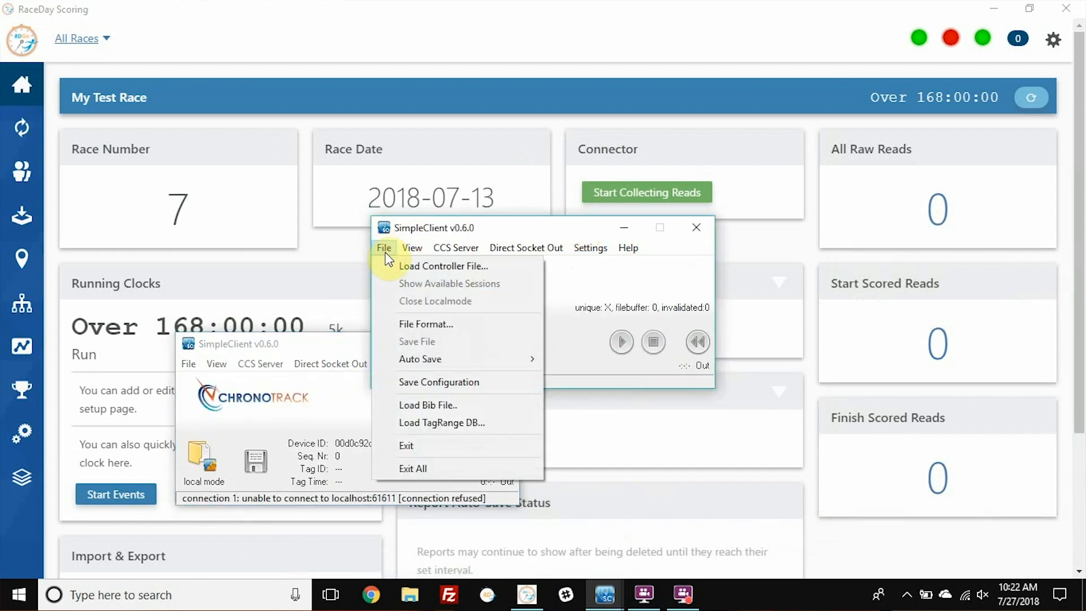
click(396, 271)
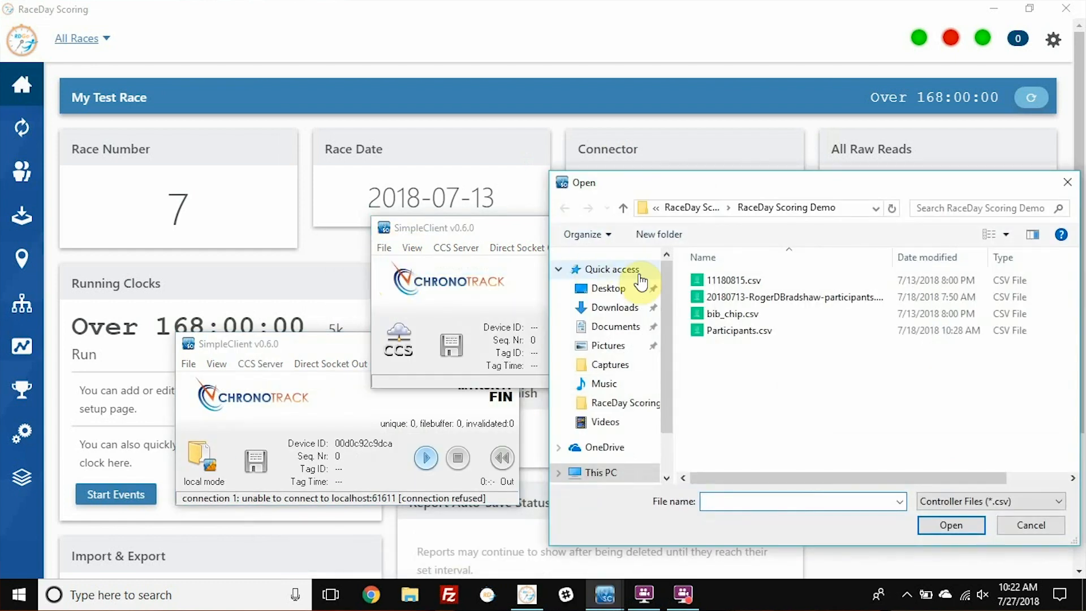
click(705, 278)
click(944, 534)
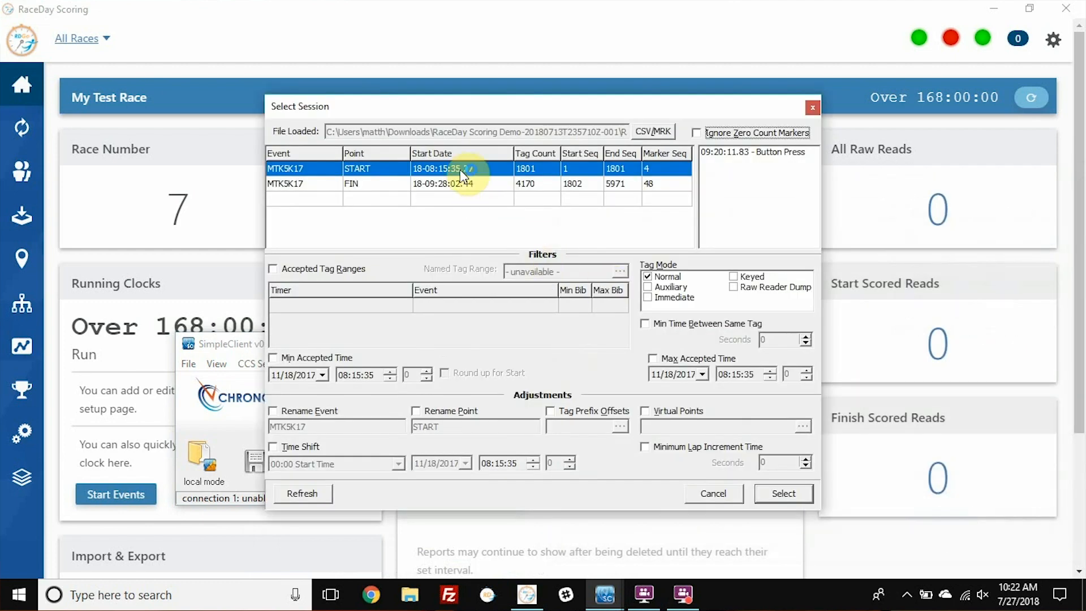
click(463, 165)
click(783, 494)
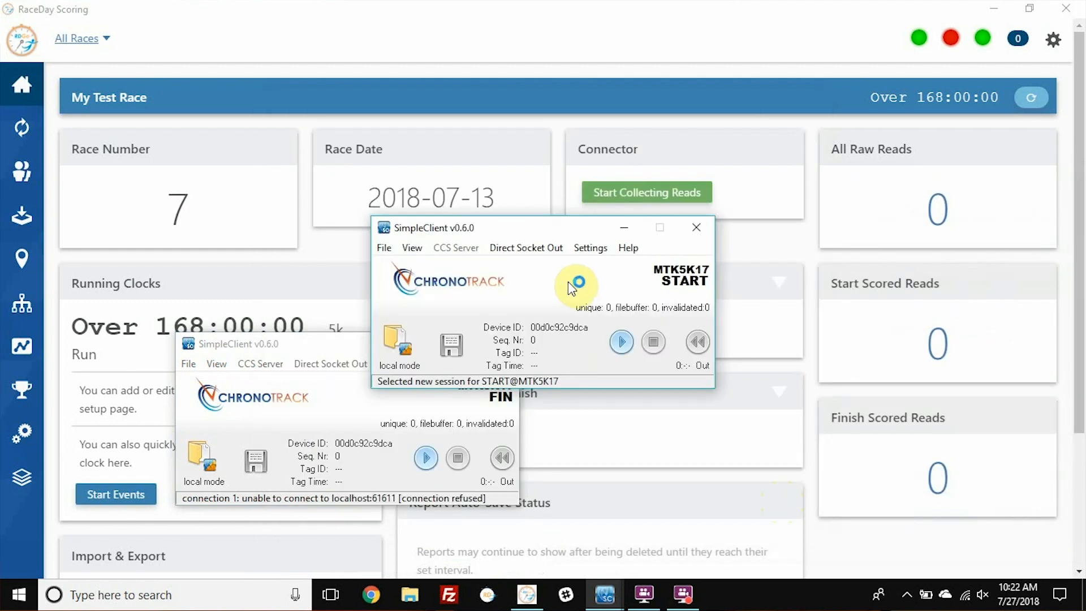
- Review the connection 1 socket settings in the START and FIN clients, including protocol mode, hostname and TCP port
click(508, 247)
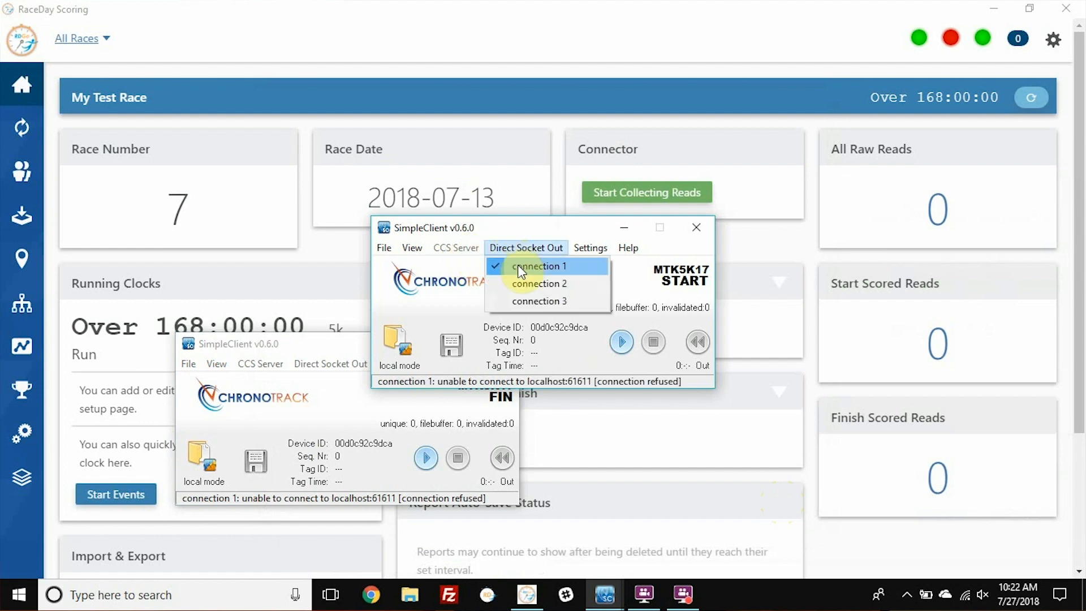
click(522, 265)
double_click(228, 166)
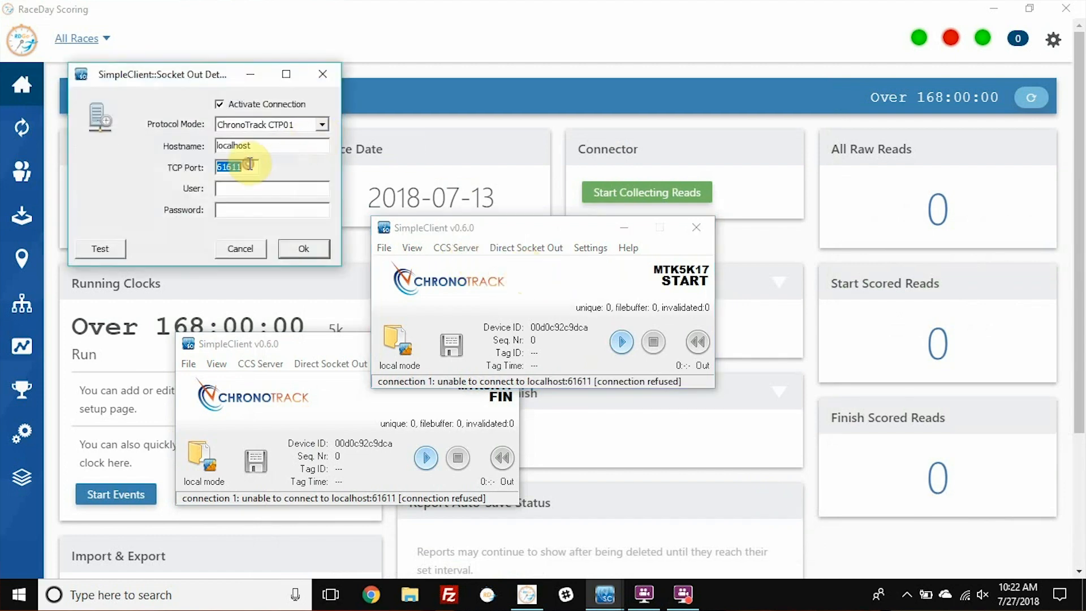
click(318, 254)
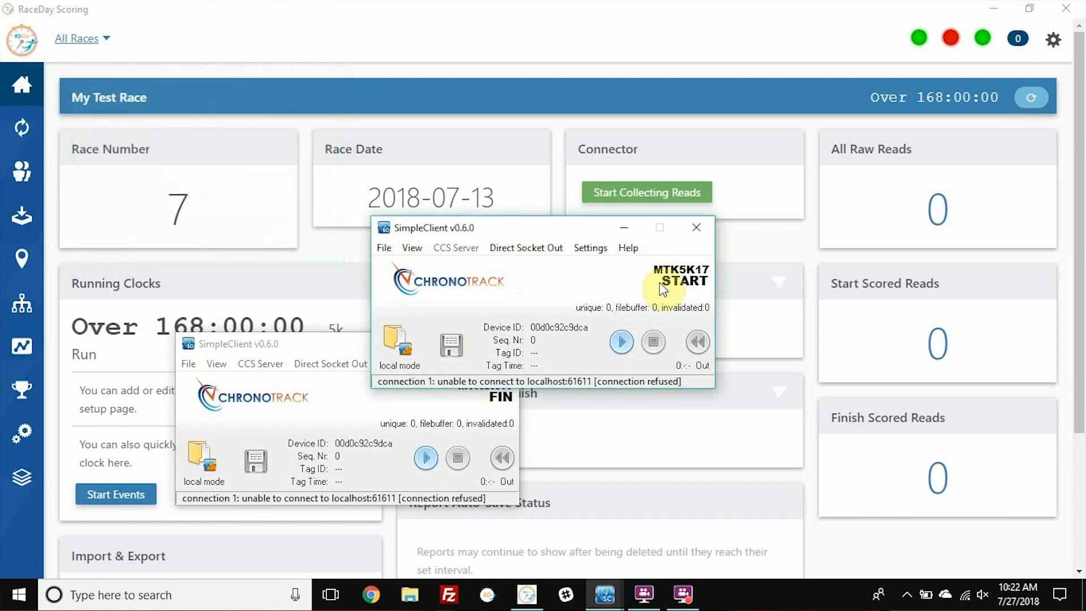
click(353, 398)
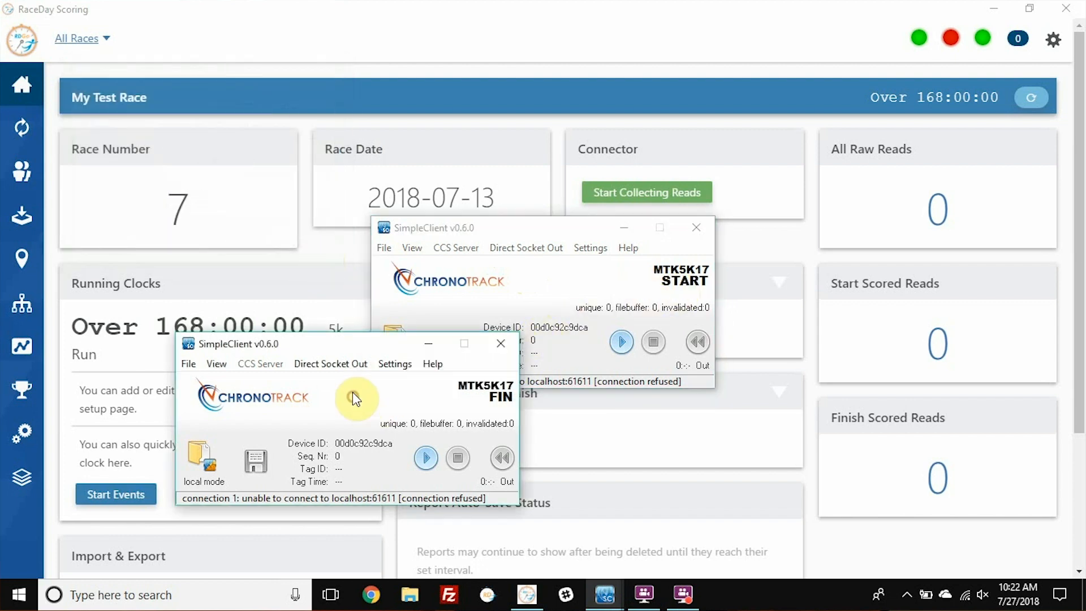
click(338, 364)
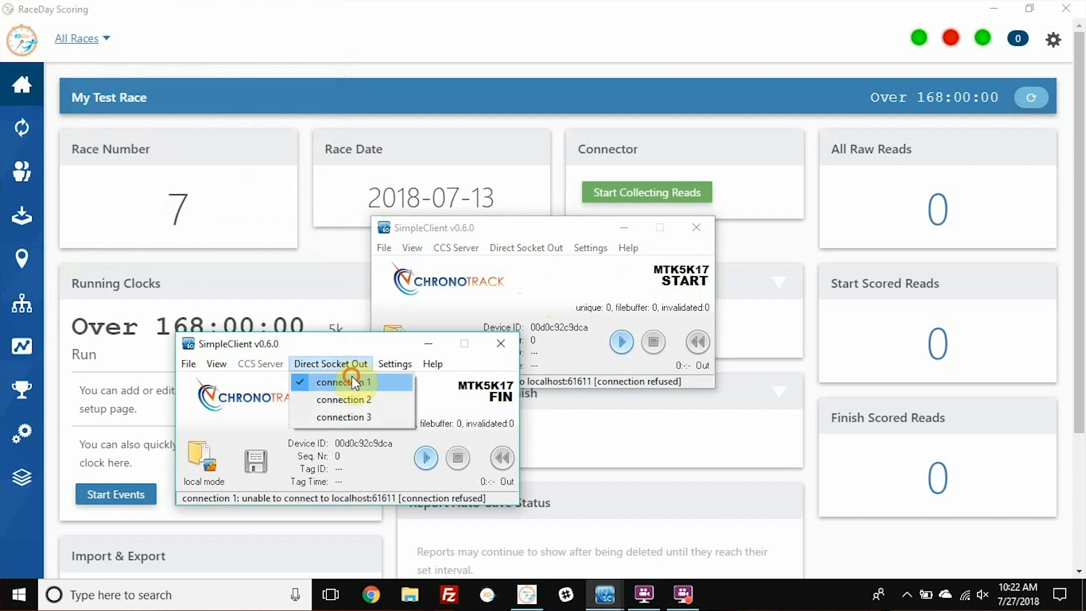
click(353, 381)
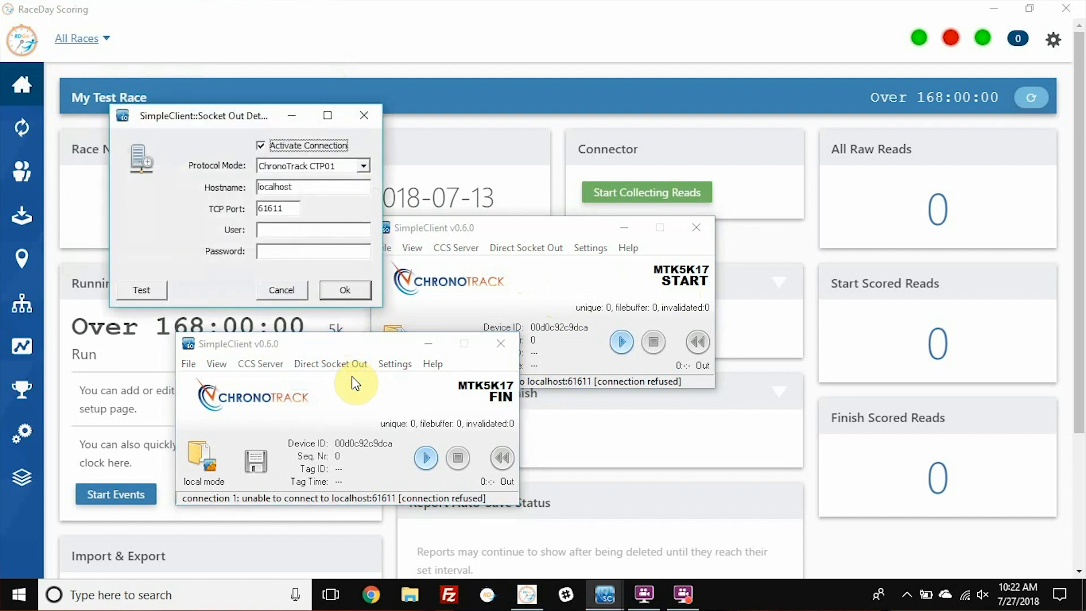
click(347, 292)
- View the gun times of the START session in SimpleClient and close them
click(555, 297)
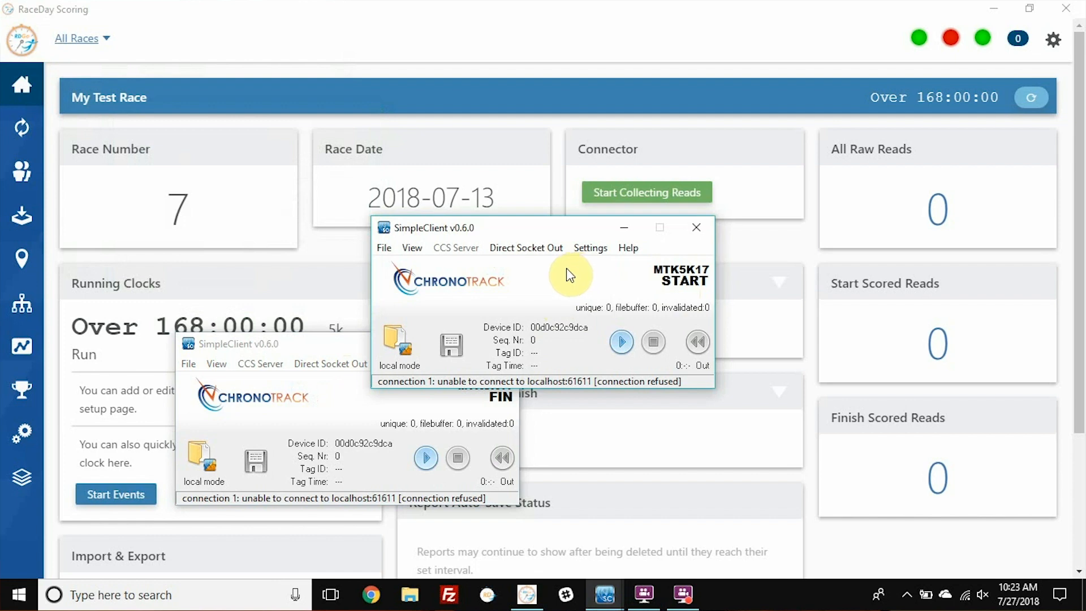
click(414, 249)
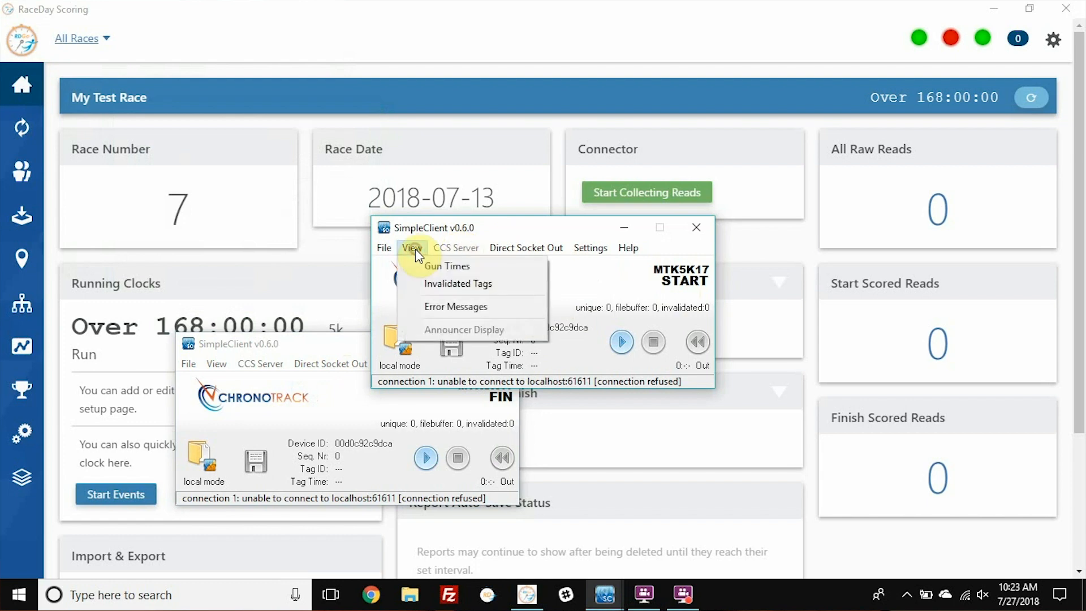
click(431, 261)
click(711, 190)
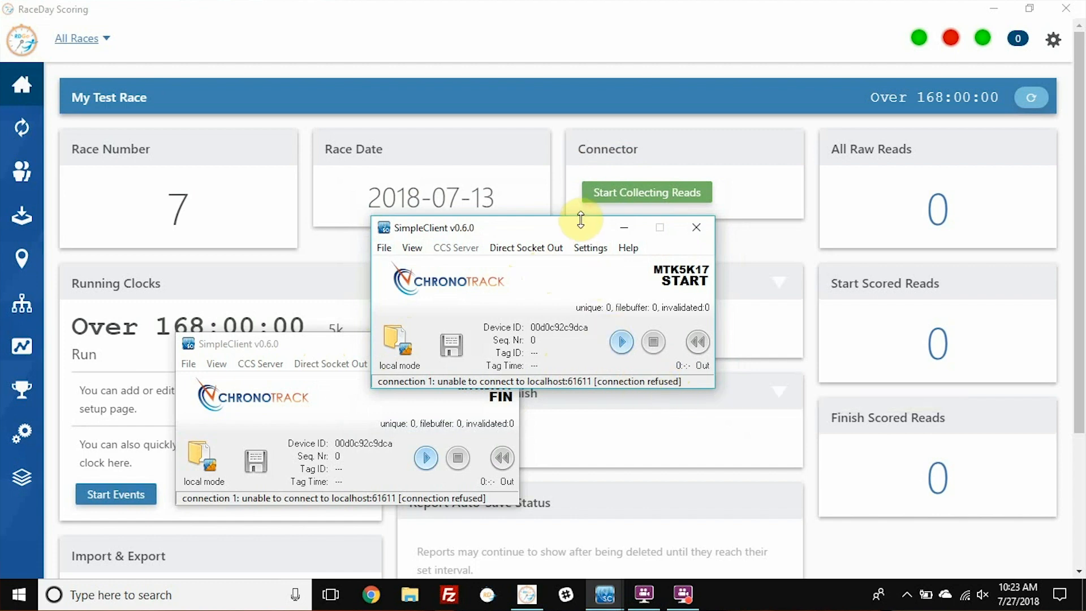
- Start the connector for collecting reads in RaceDay Scoring and bring the SimpleClient FIN window to the front
click(622, 194)
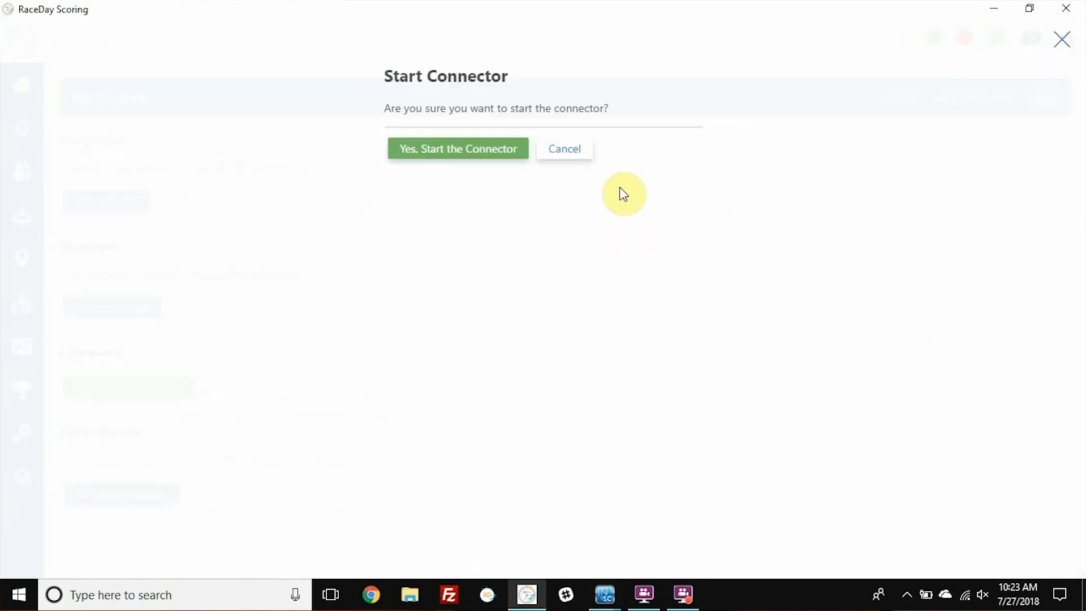
click(492, 159)
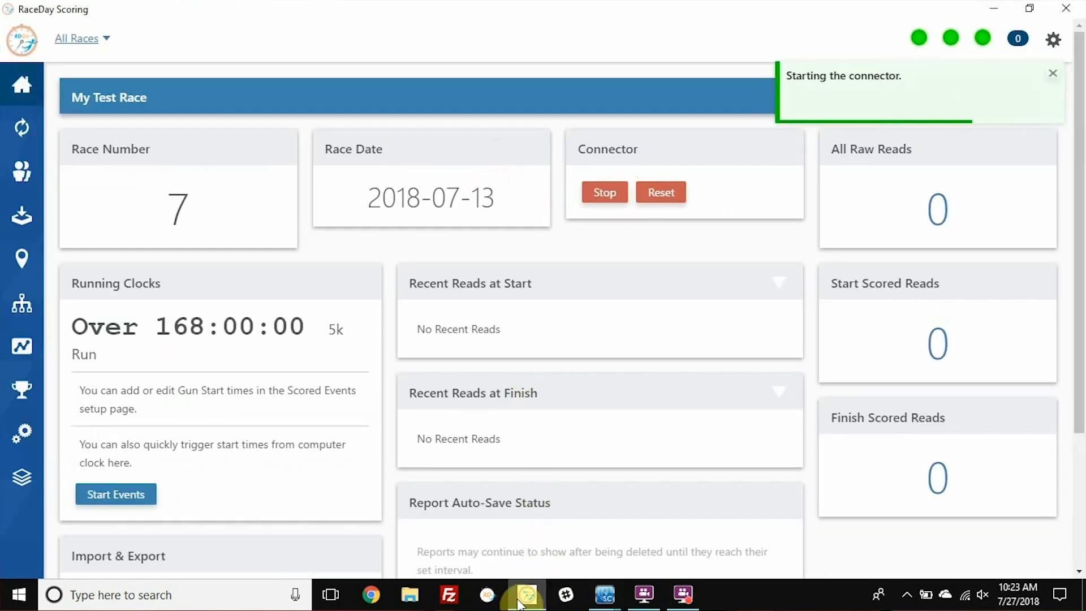
mouse_move(603, 591)
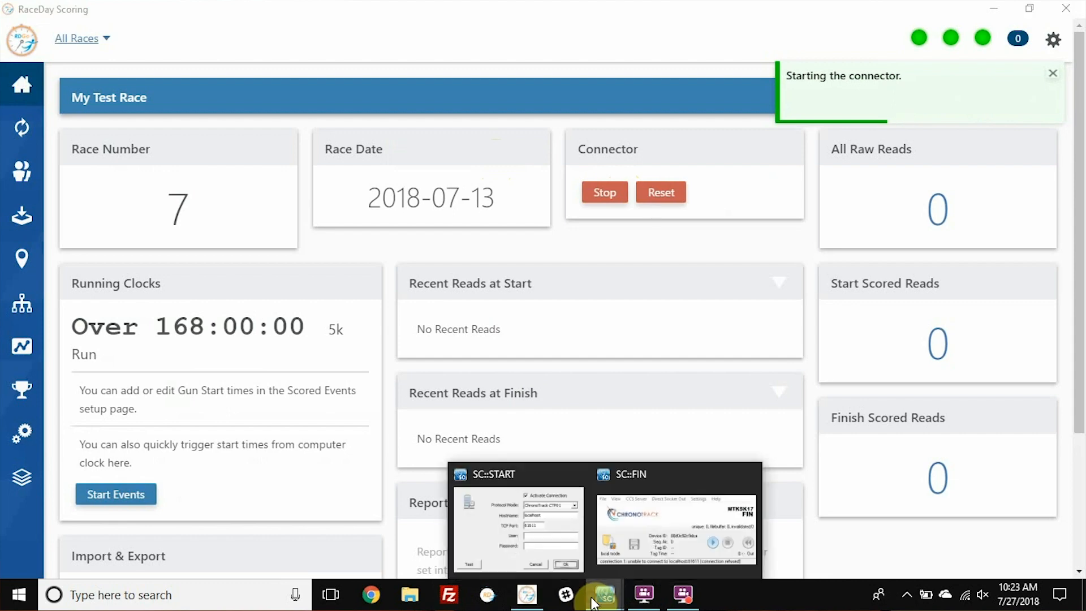
click(639, 545)
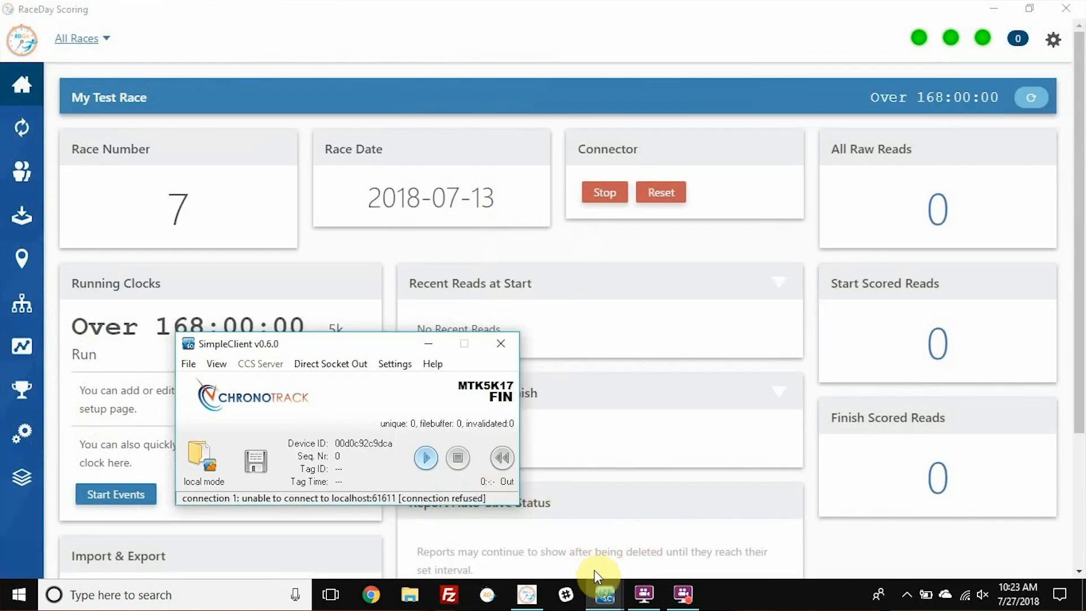
click(604, 585)
click(627, 551)
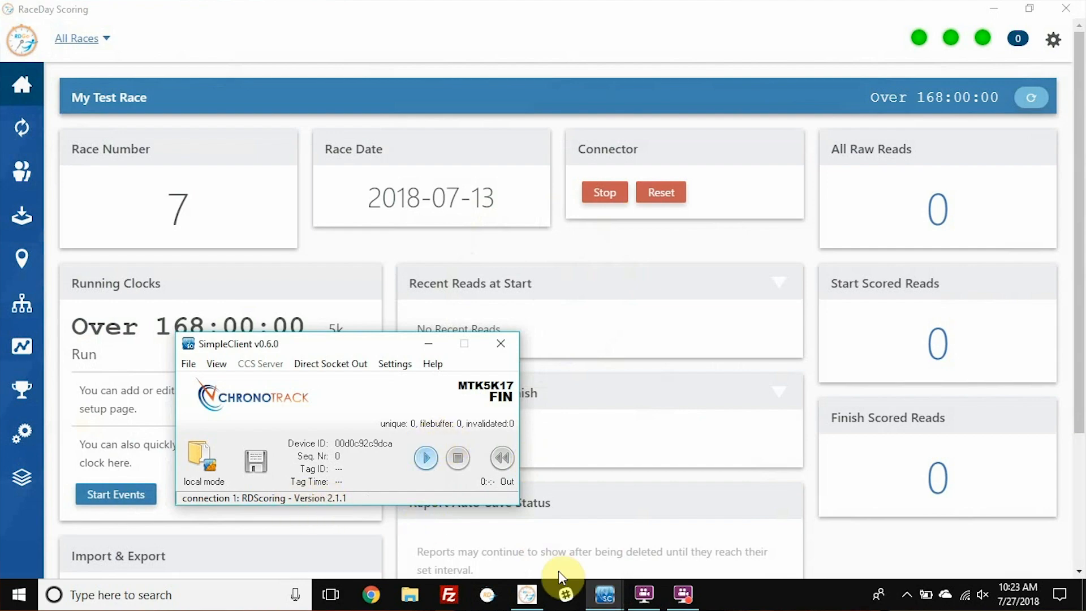
- Stream the START session's reads and the FIN session's reads from the two SimpleClient windows into RaceDay Scoring
mouse_move(592, 589)
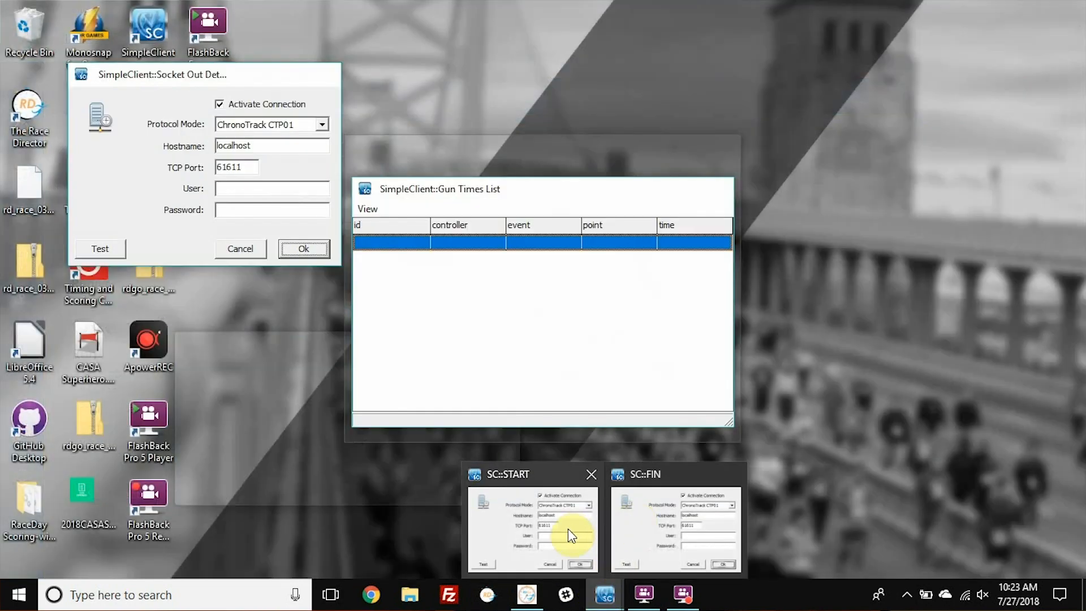
click(568, 528)
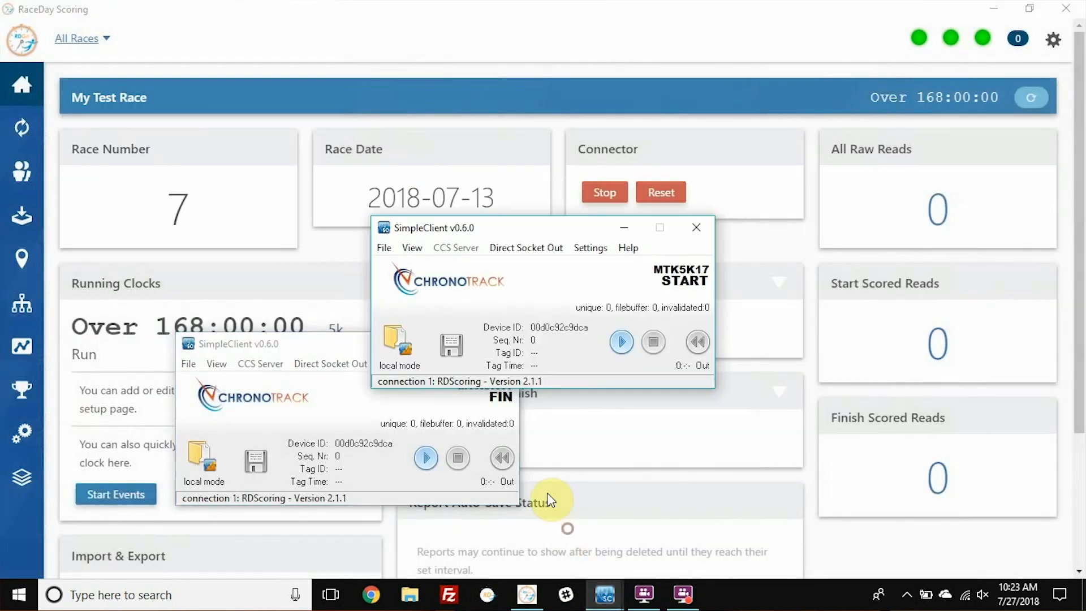
click(621, 340)
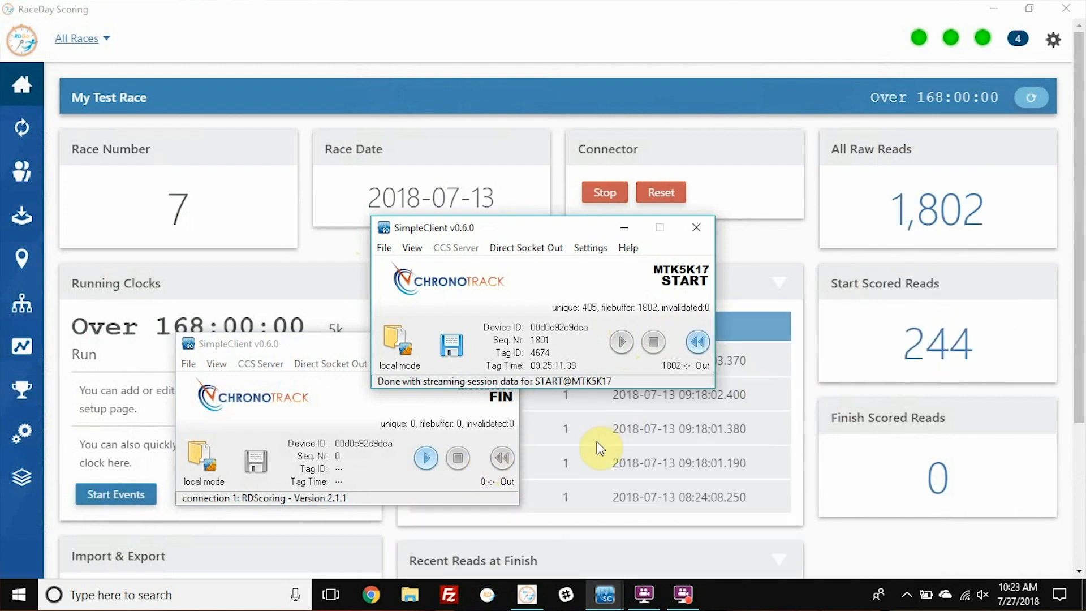
click(426, 458)
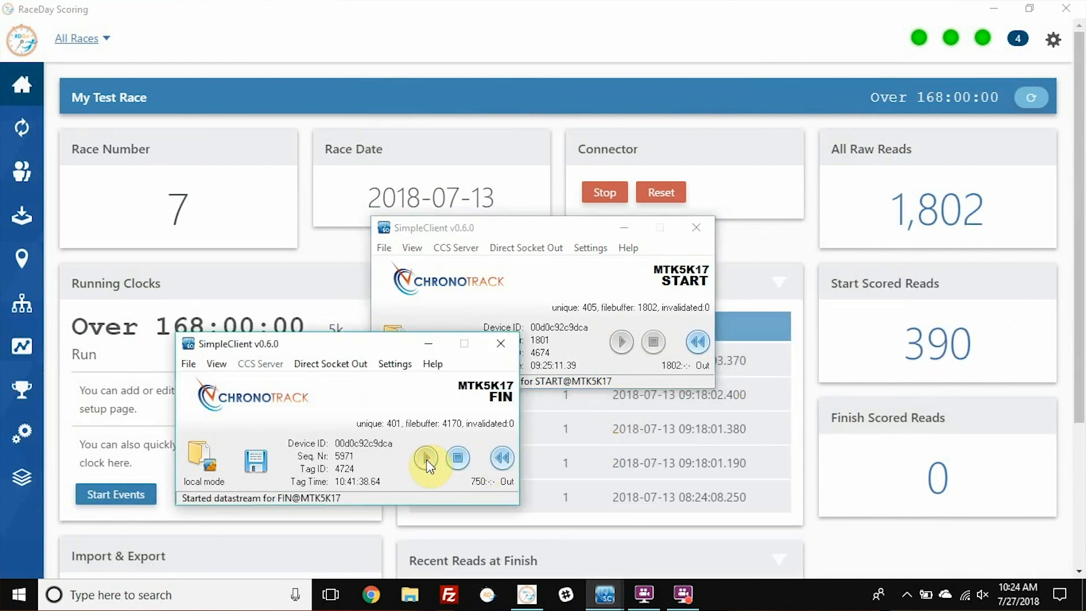
- Switch to RaceDay Scoring and review the recent reads at Start and Finish on the race dashboard
click(789, 283)
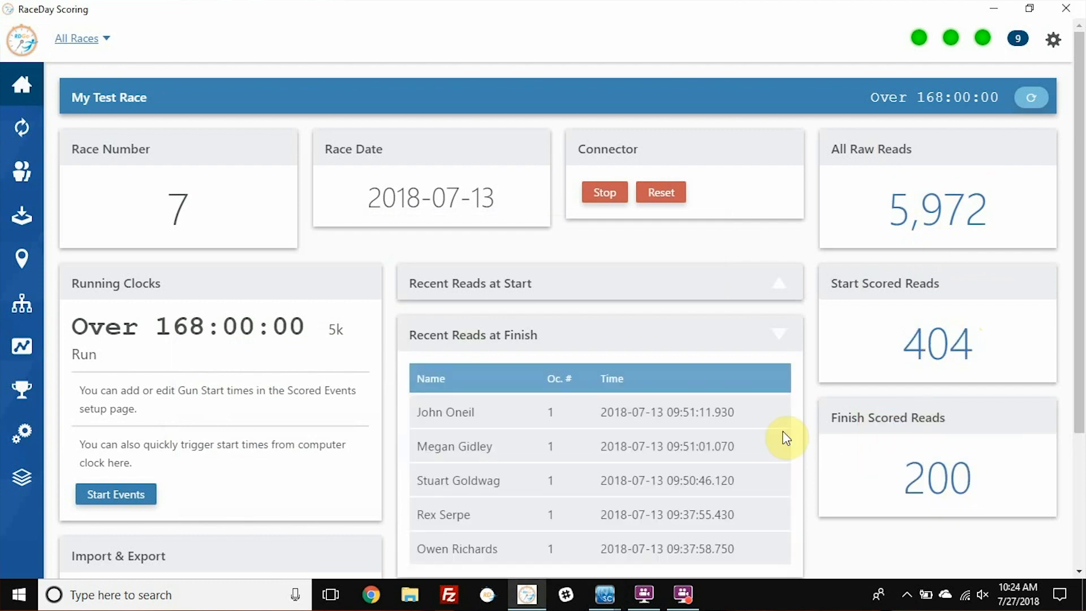
scroll(785, 436, down, 3)
scroll(786, 432, up, 3)
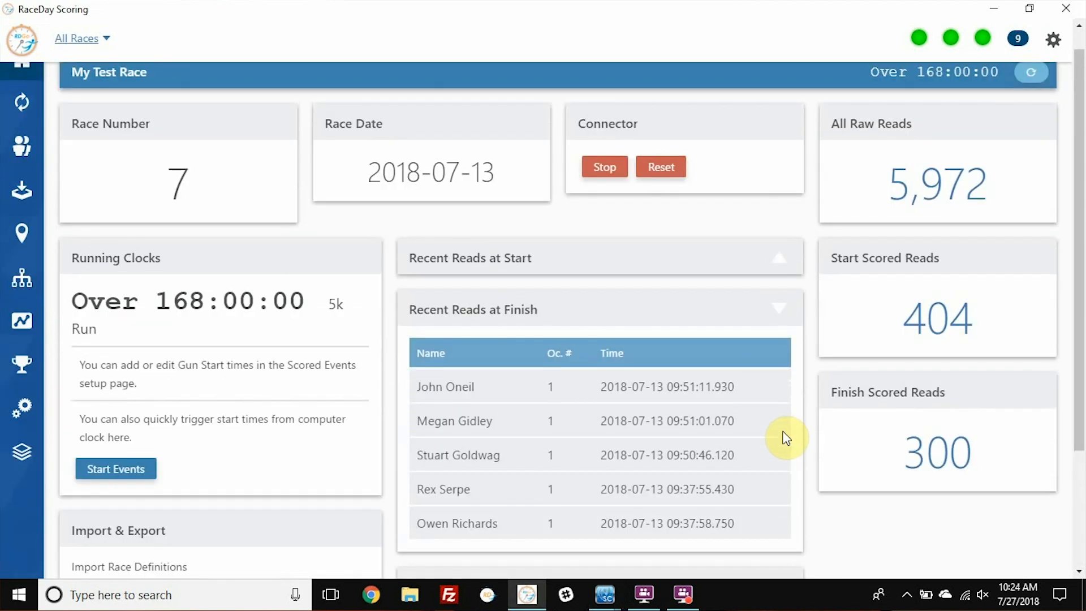
click(781, 259)
scroll(782, 262, down, 5)
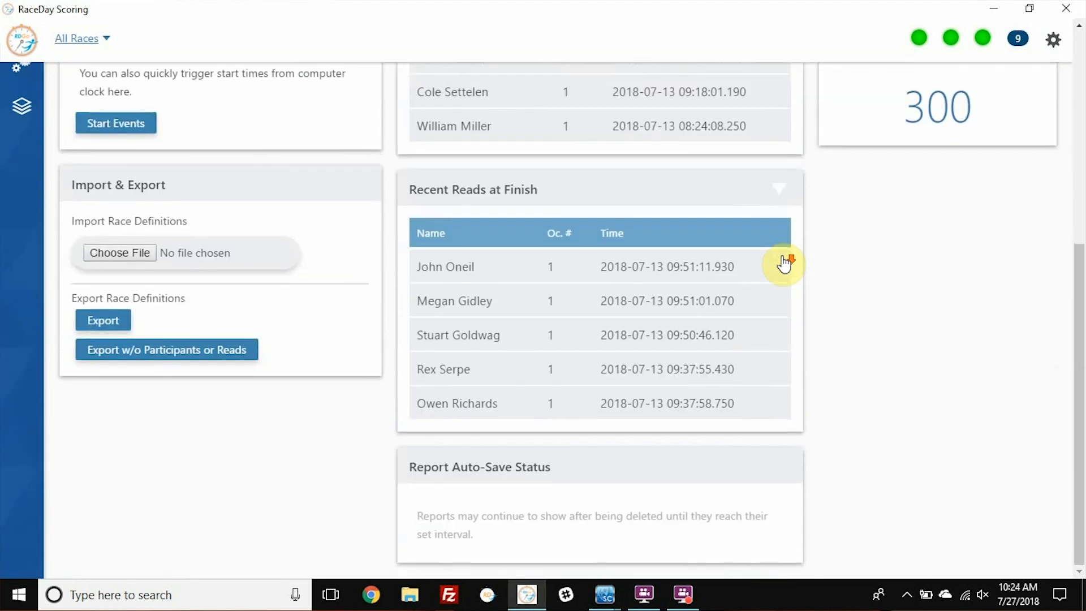
scroll(784, 262, up, 3)
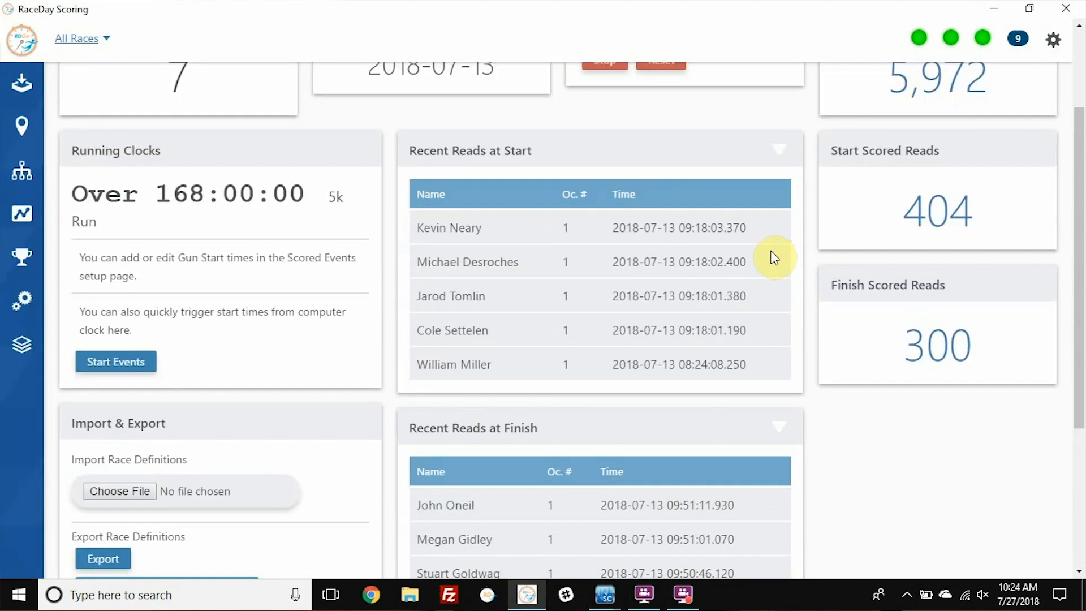
scroll(739, 247, up, 3)
- Filter the raw reads by bib number 459, examine which start and finish reads were used, and close the list
click(922, 204)
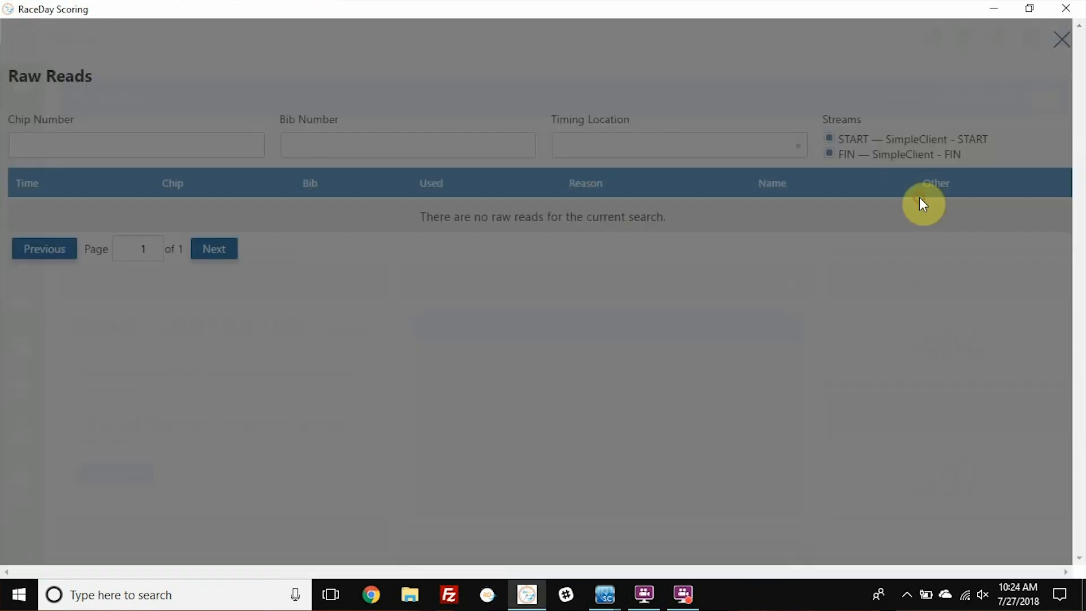
click(446, 143)
text(459)
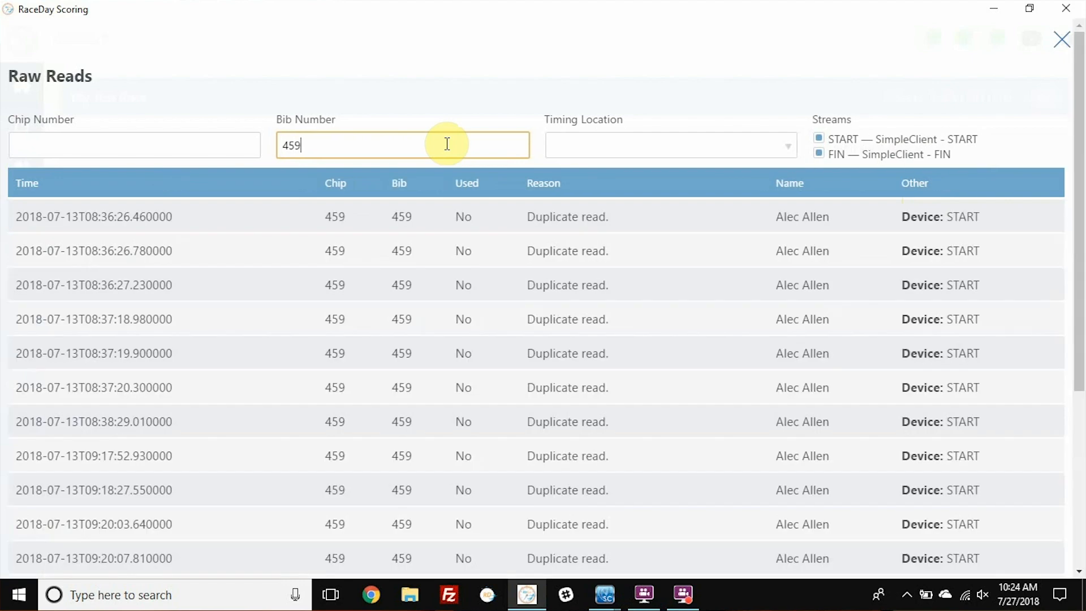
scroll(447, 243, down, 5)
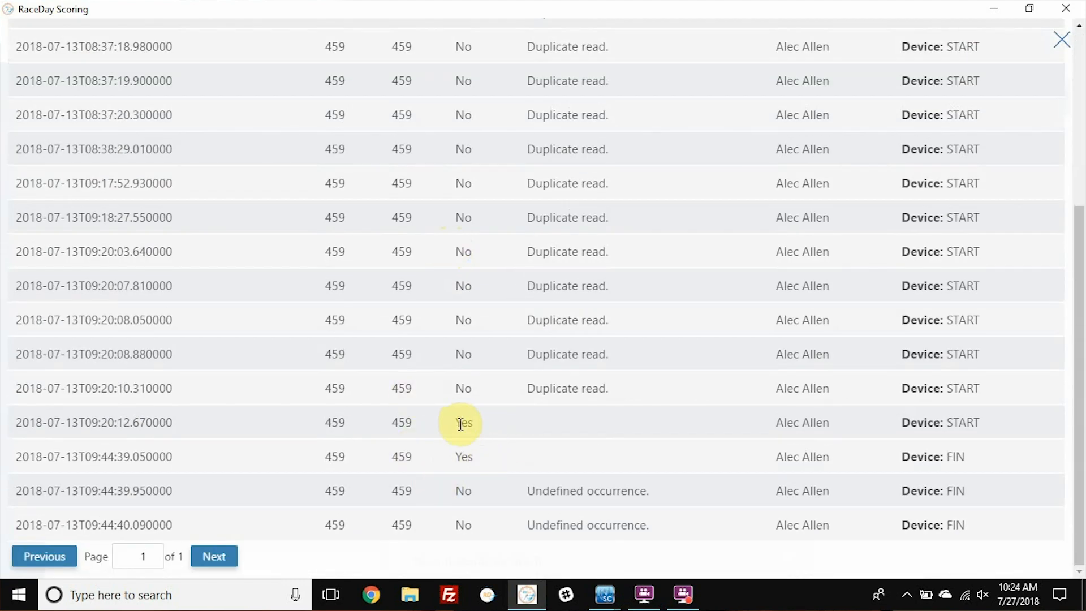
drag(72, 423, 327, 455)
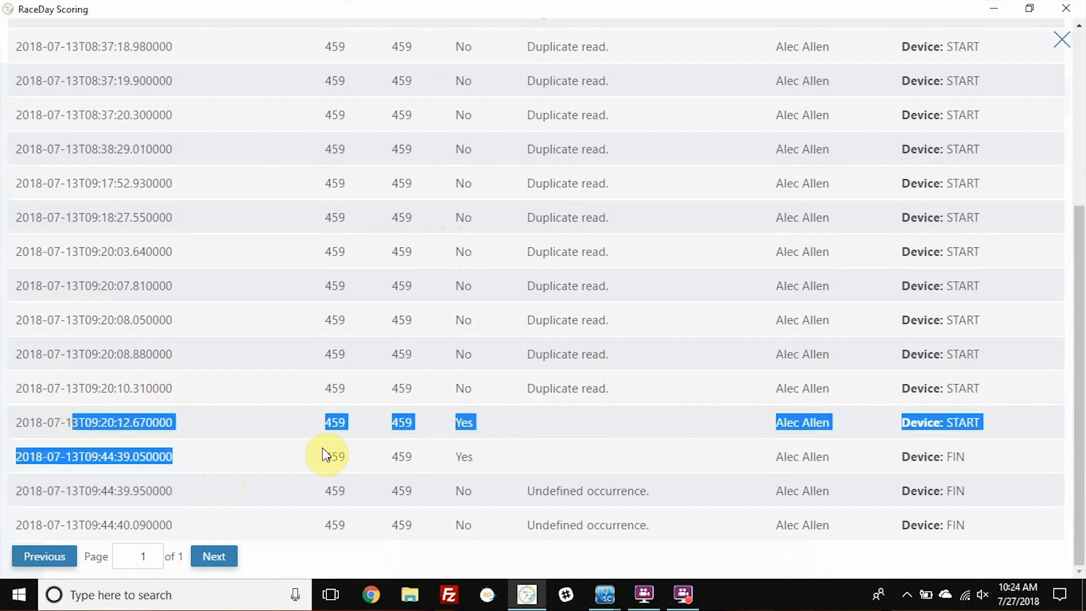
click(327, 456)
scroll(327, 453, up, 5)
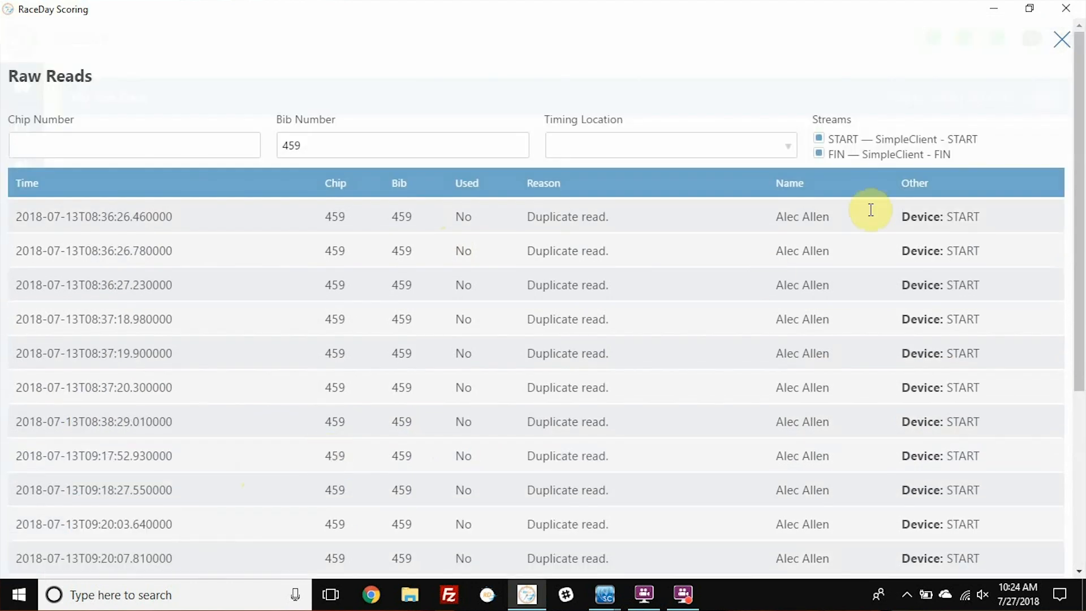
click(1062, 41)
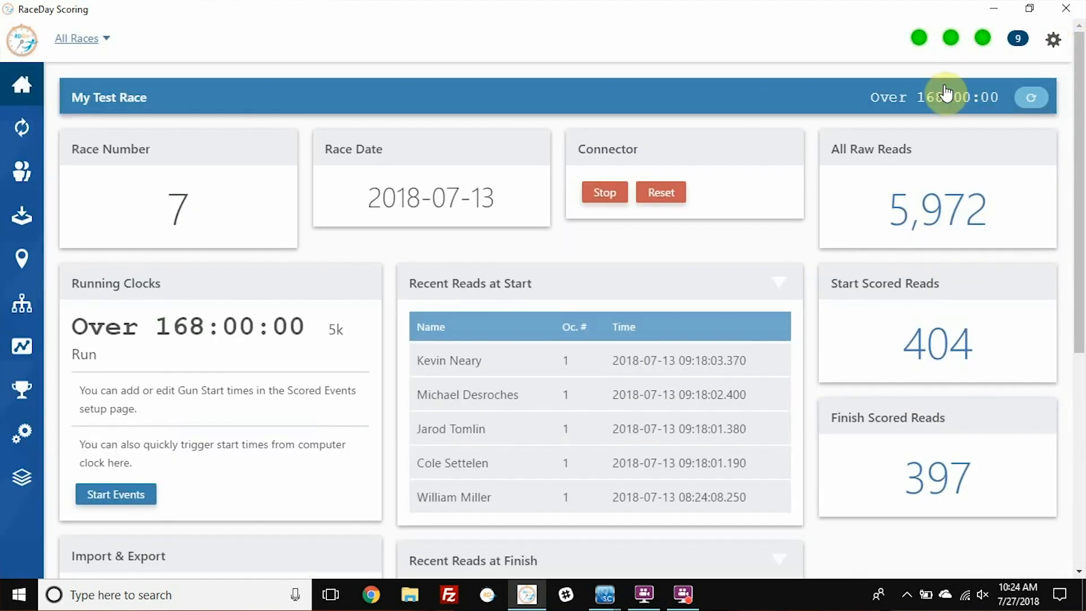
- Start building a new race report and title it My Report
click(21, 476)
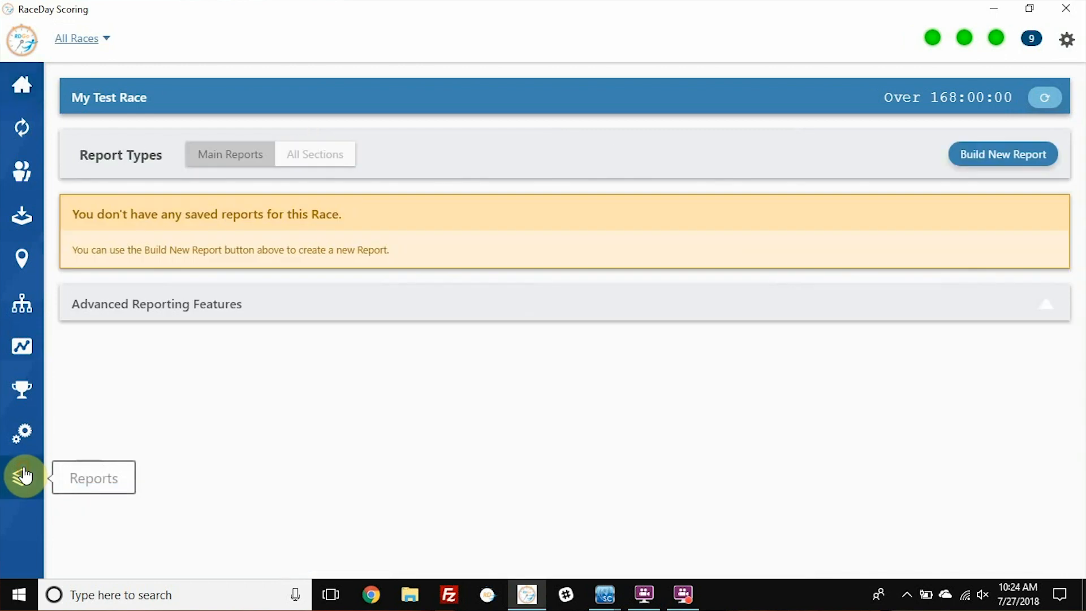
click(1001, 154)
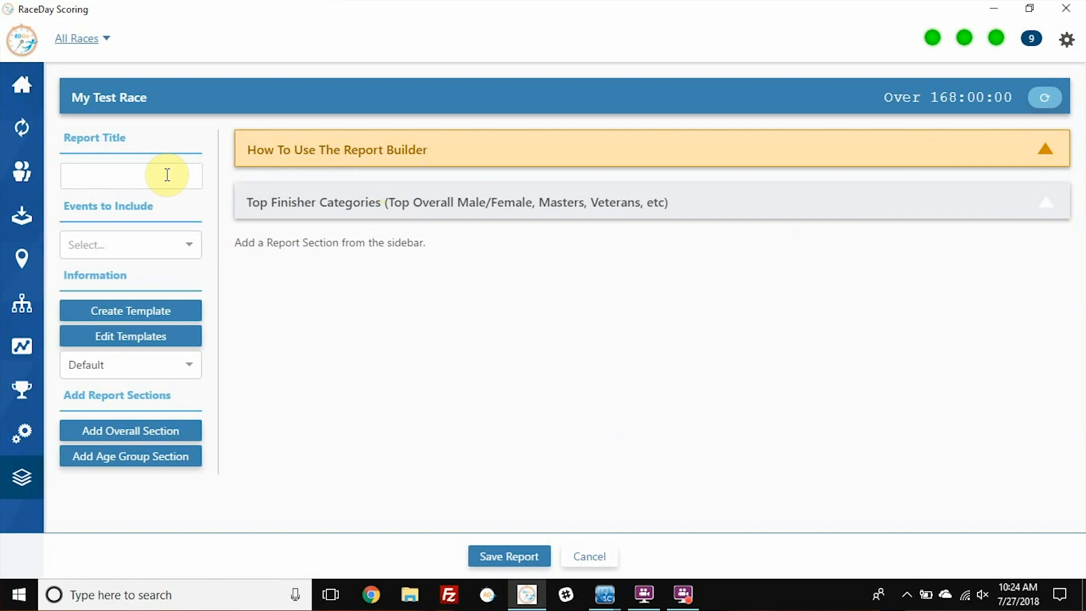
click(133, 180)
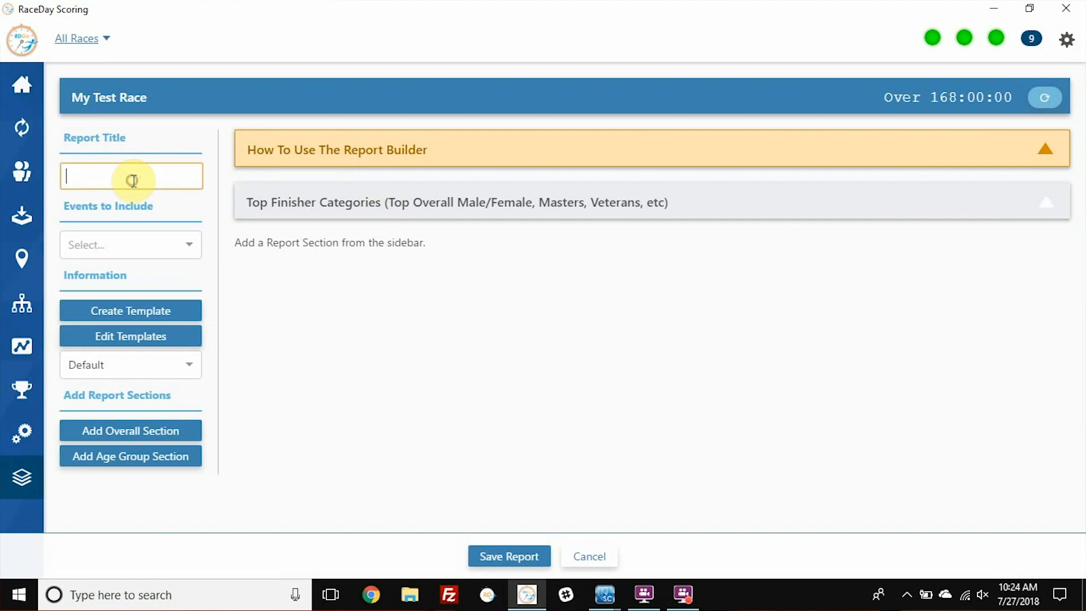
text(My Report)
- Set band jumping to All for the 5k Run's Open top finisher category and save it
click(399, 201)
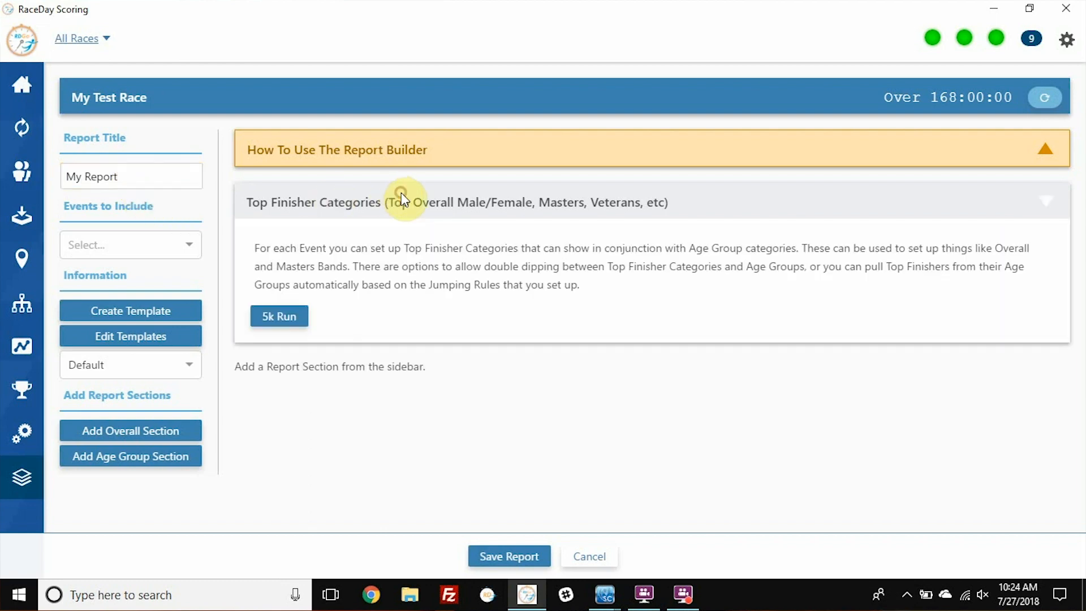
click(300, 328)
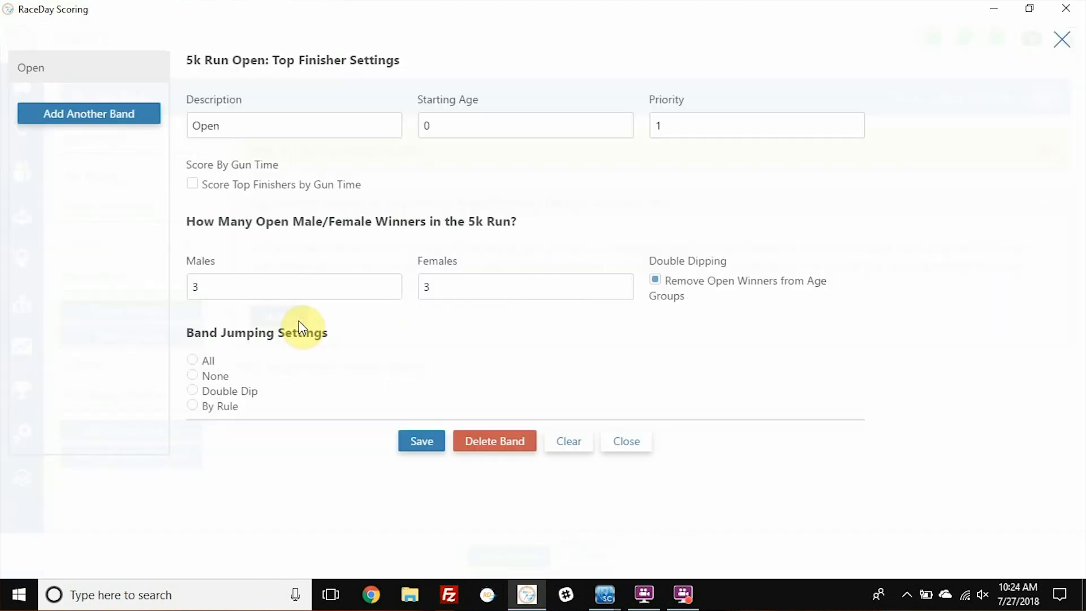
click(371, 130)
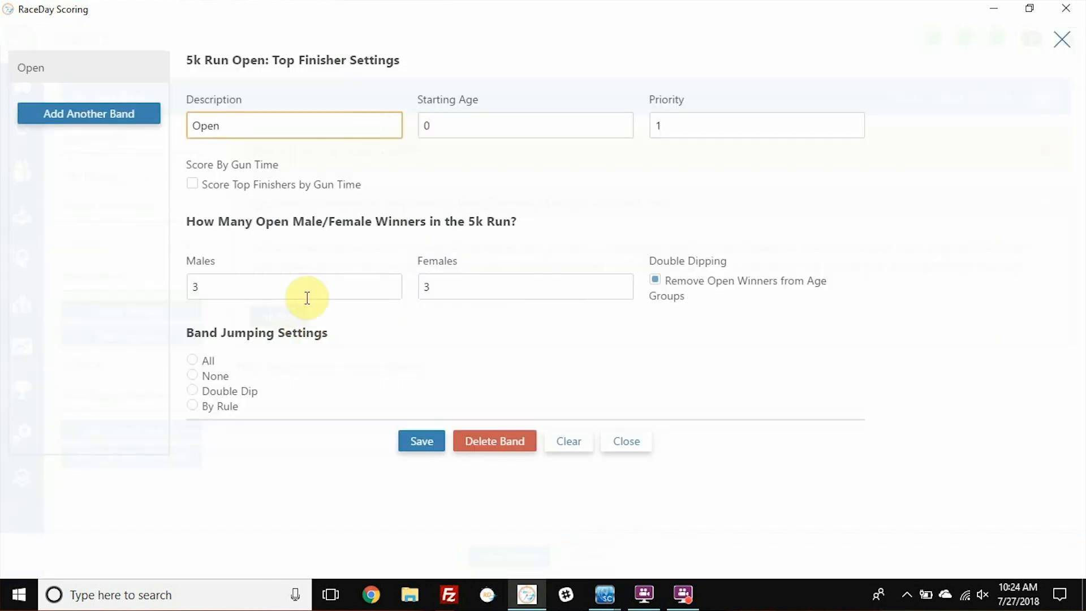
click(201, 360)
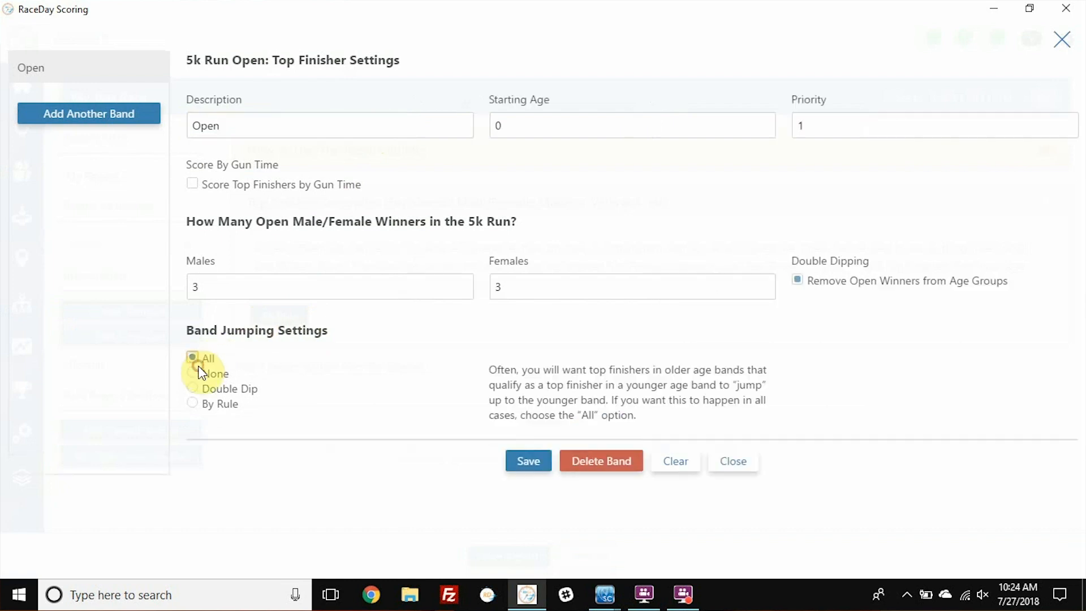
click(541, 465)
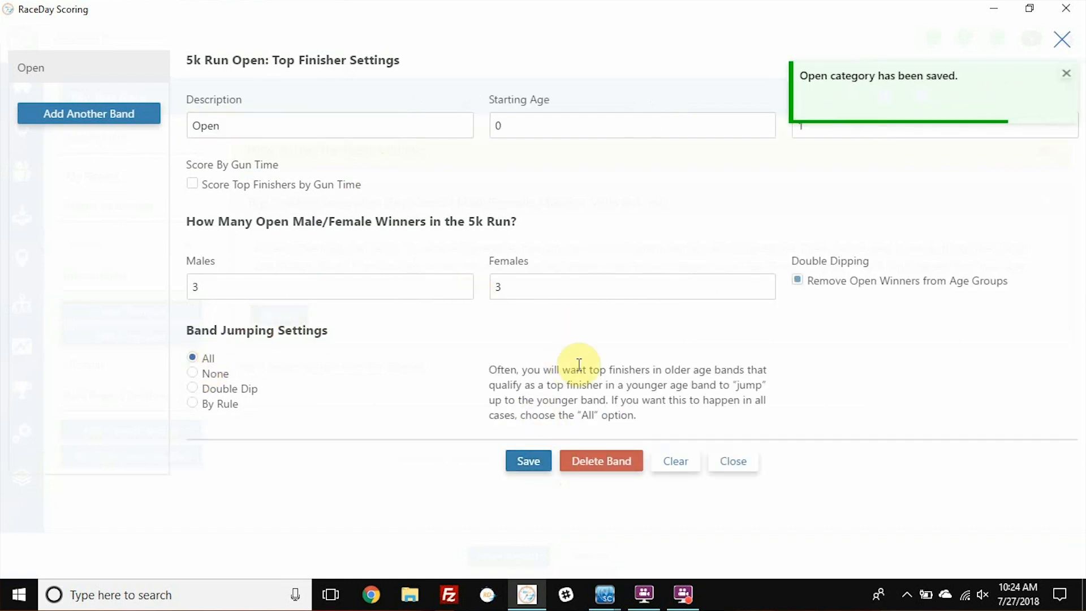
- Add a Masters top finisher band to the 5k Run with starting age 40 and priority 2, save it and close the settings
click(131, 118)
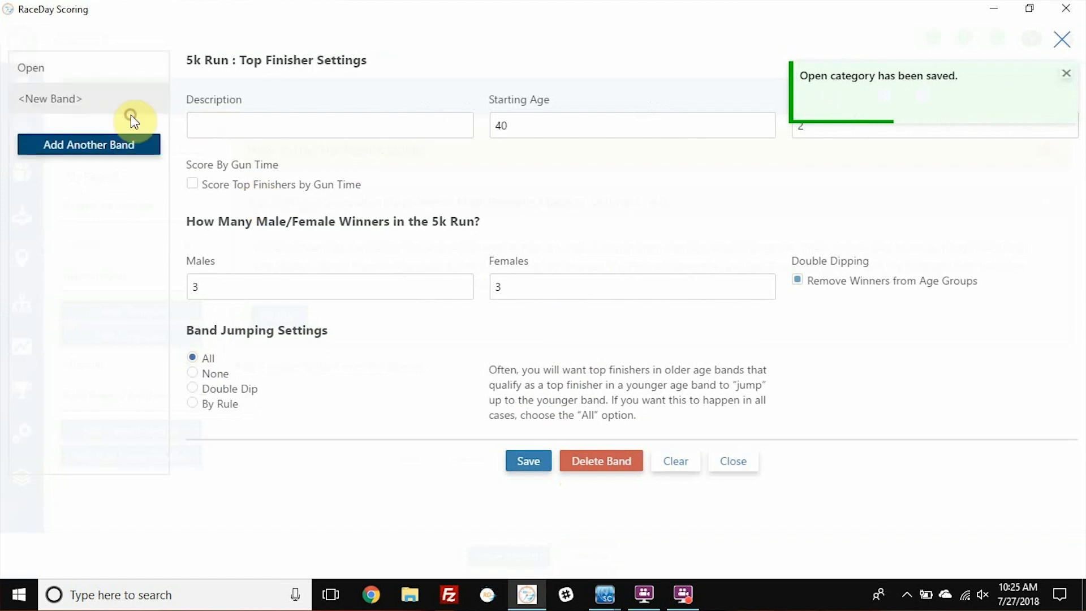
click(211, 122)
text(Masters)
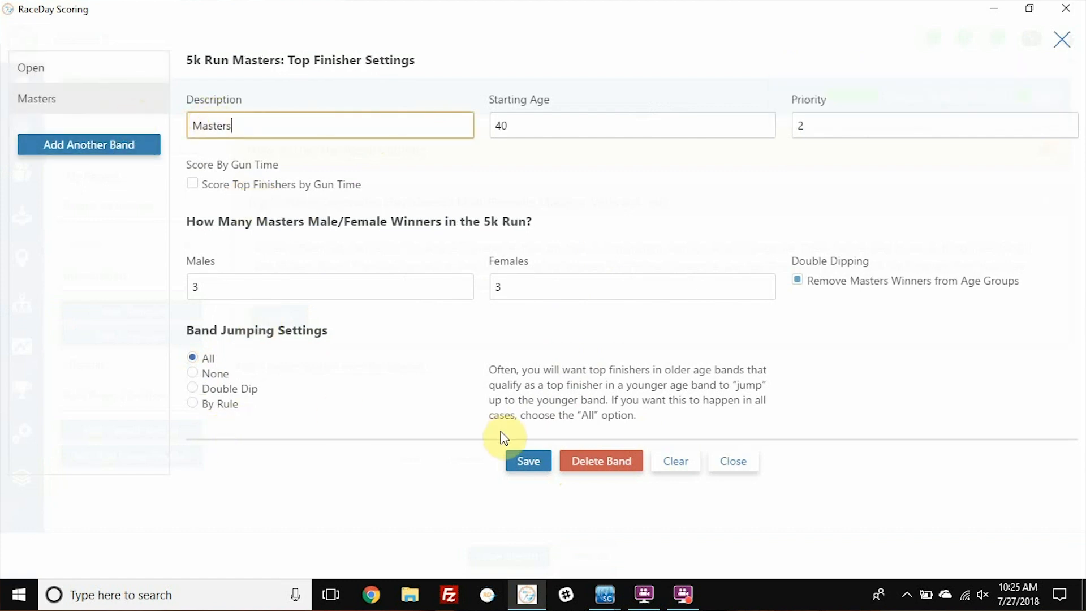
click(875, 125)
double_click(876, 125)
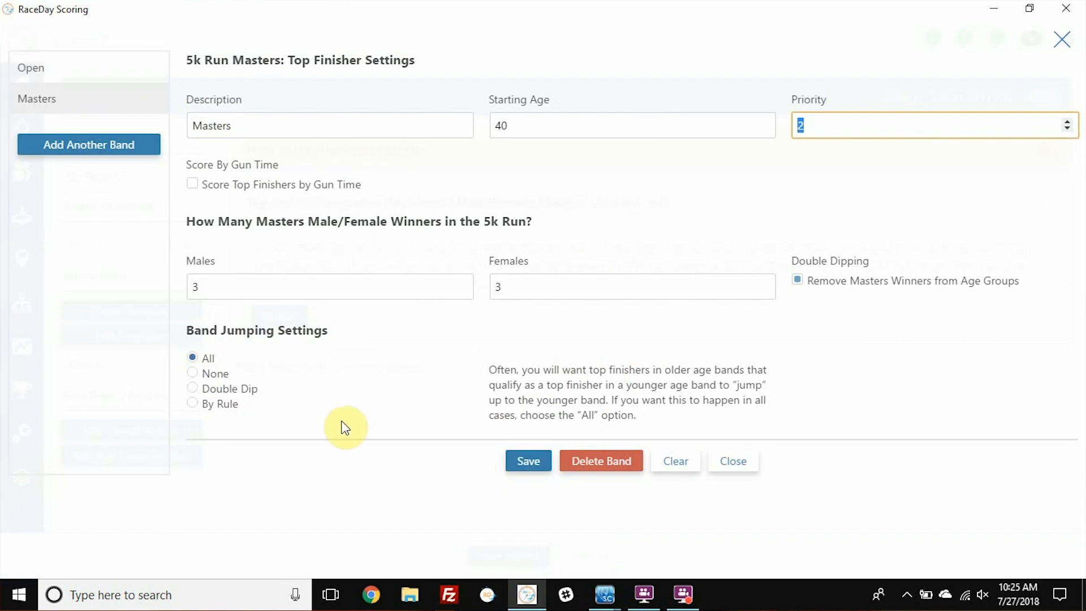
click(516, 464)
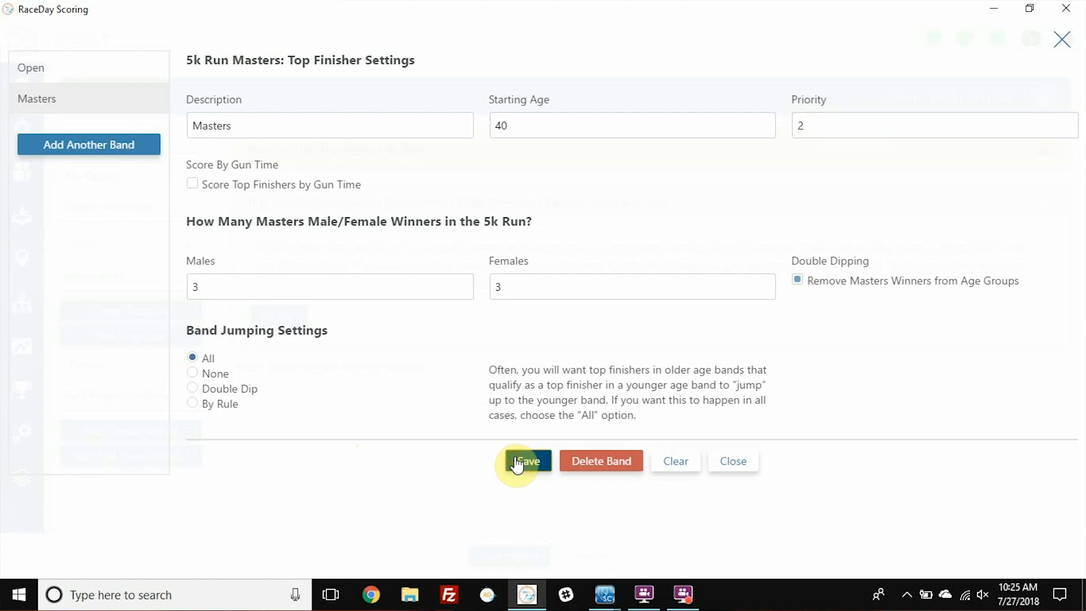
click(1062, 40)
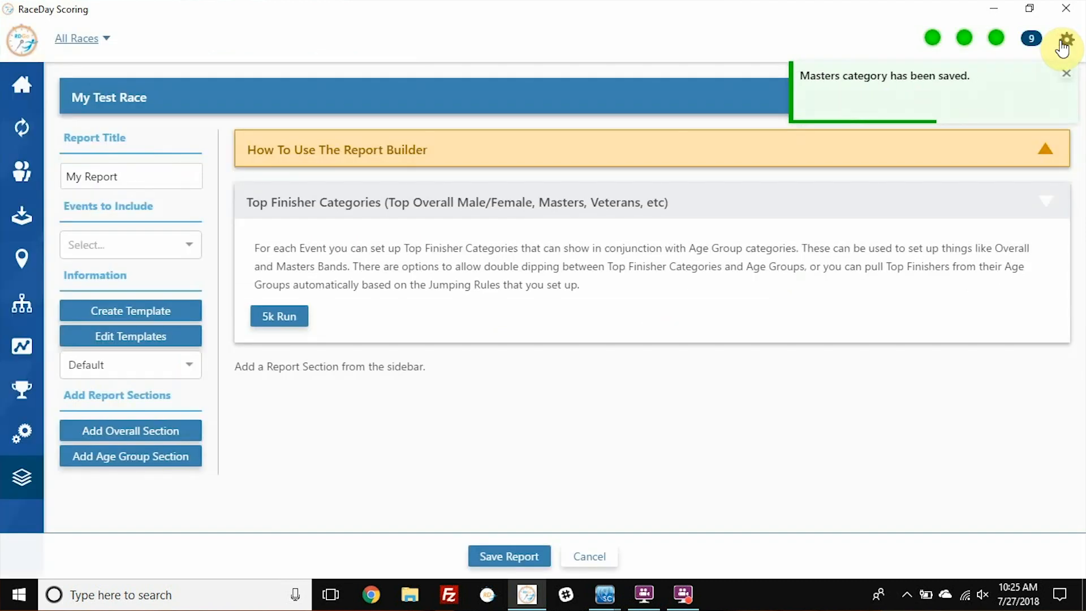
- Include the 5k Run event in the report and change the report title to Awards Sheet
triple_click(474, 263)
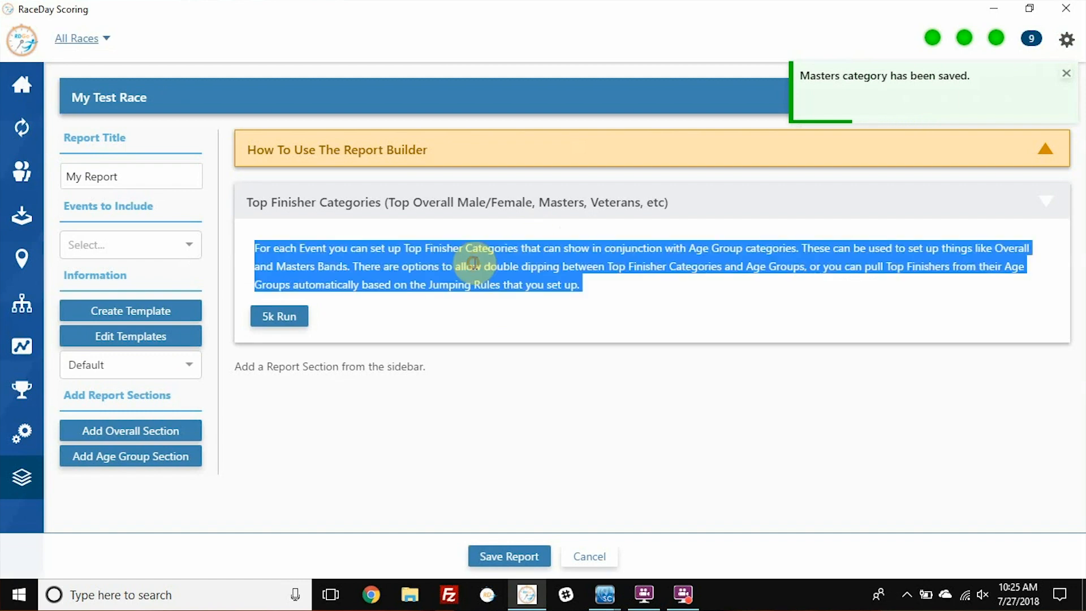
click(164, 247)
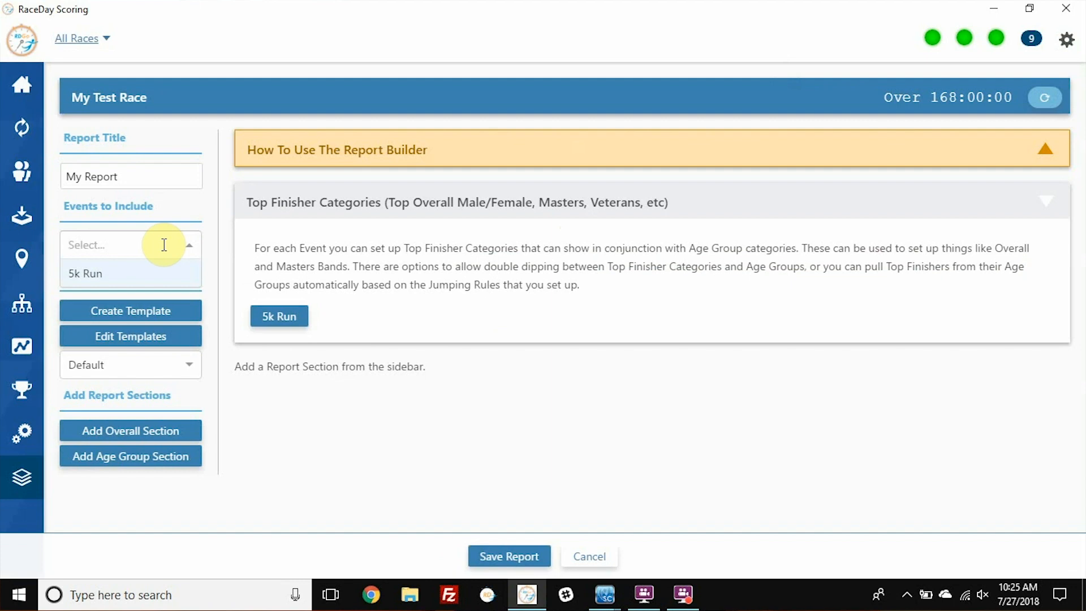
click(142, 278)
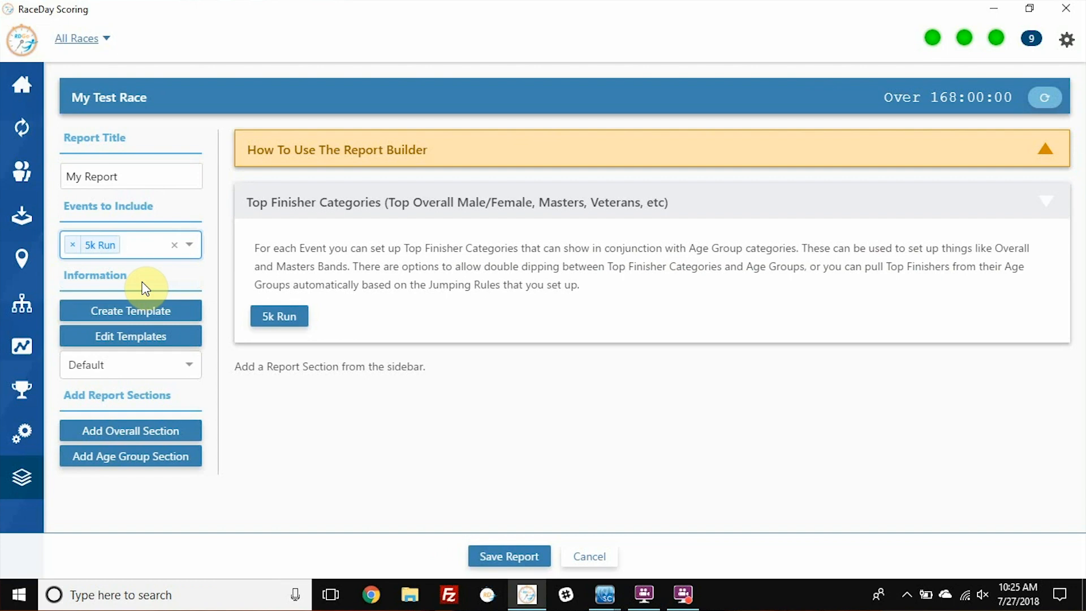
triple_click(151, 177)
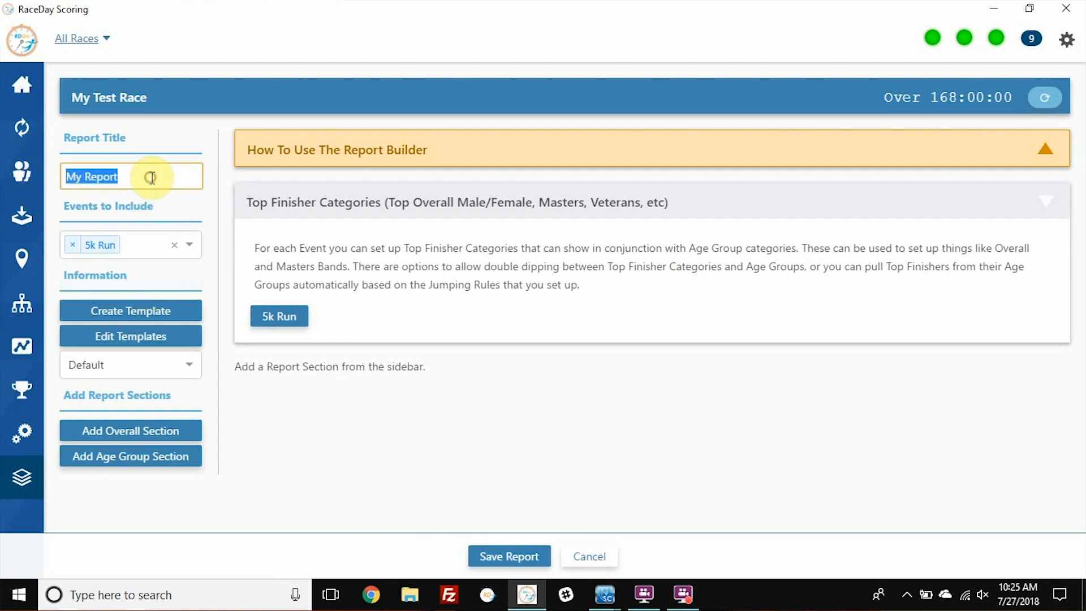
text(Awards Sheet)
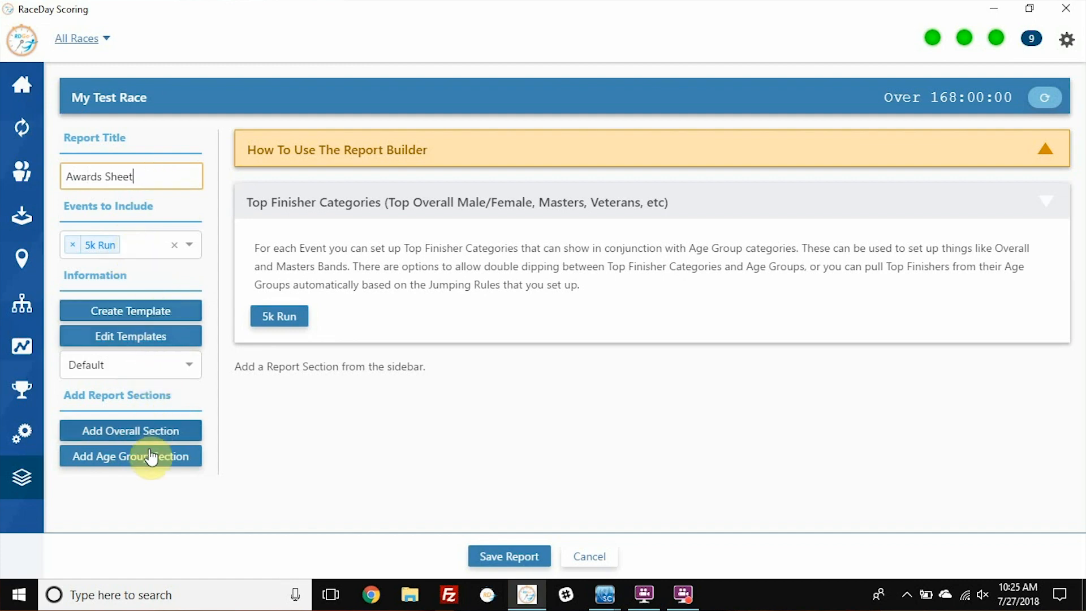
- Add an age group section for the 5k Run to the report and expand its settings
click(141, 468)
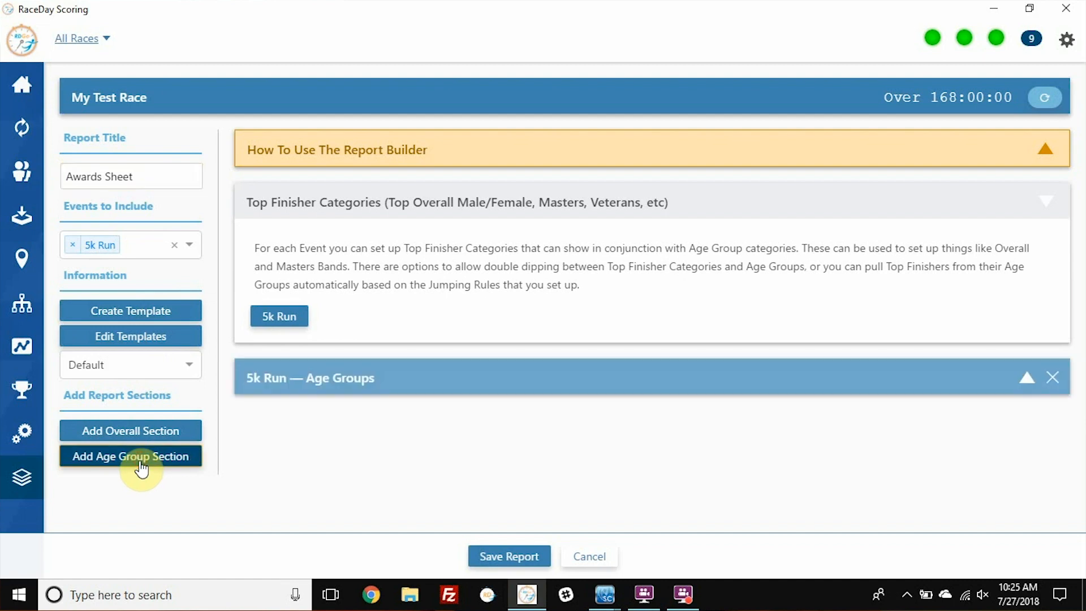
click(695, 385)
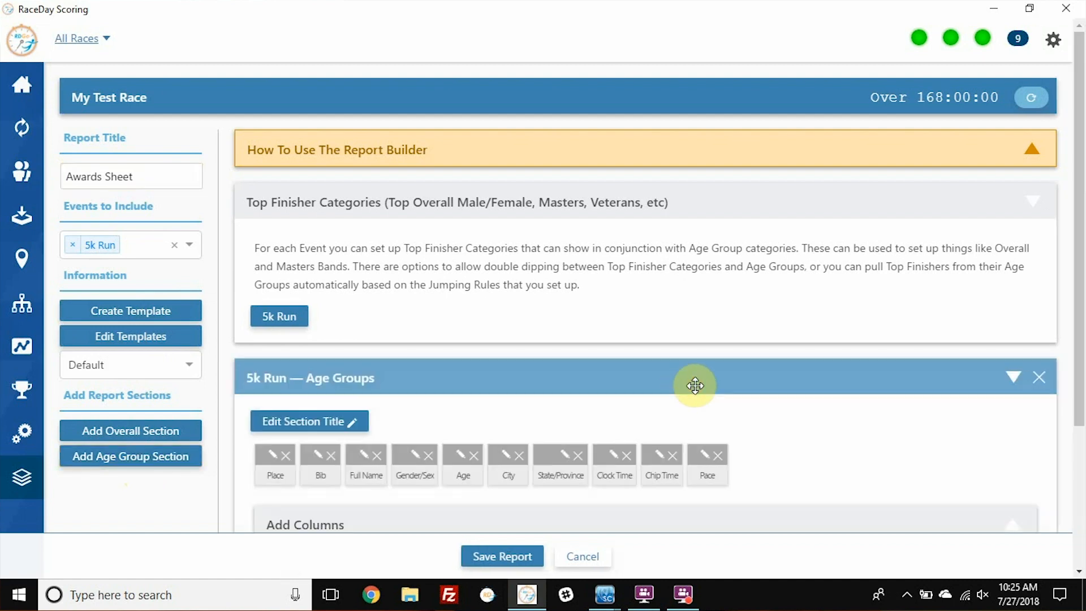
scroll(695, 386, down, 4)
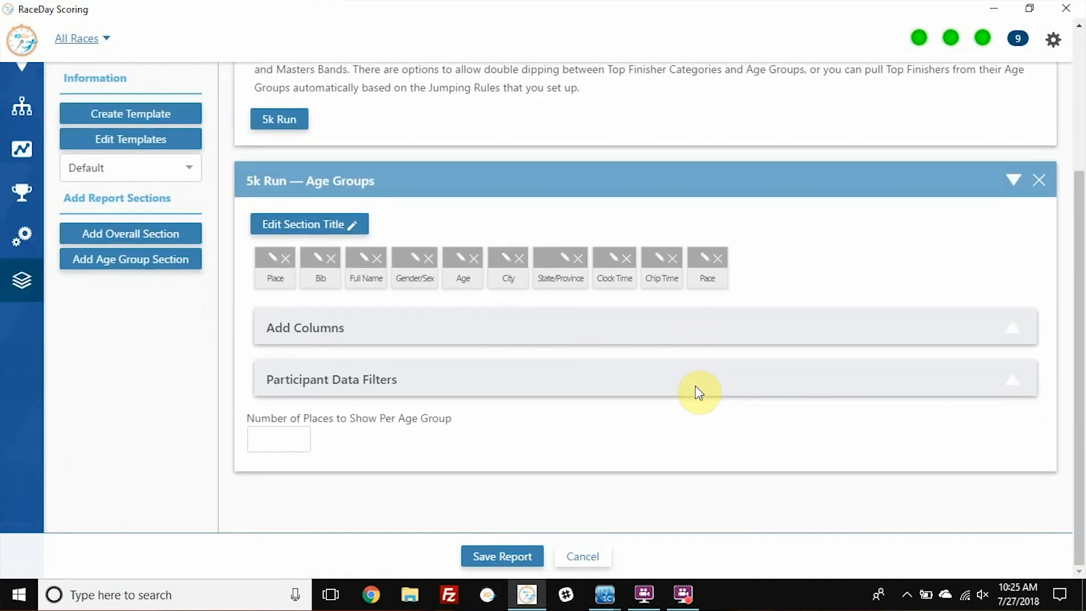
- Move the Pace column ahead of Chip Time and add a Gender Place column directly after Gender/Sex in the age group section
drag(718, 268, 662, 264)
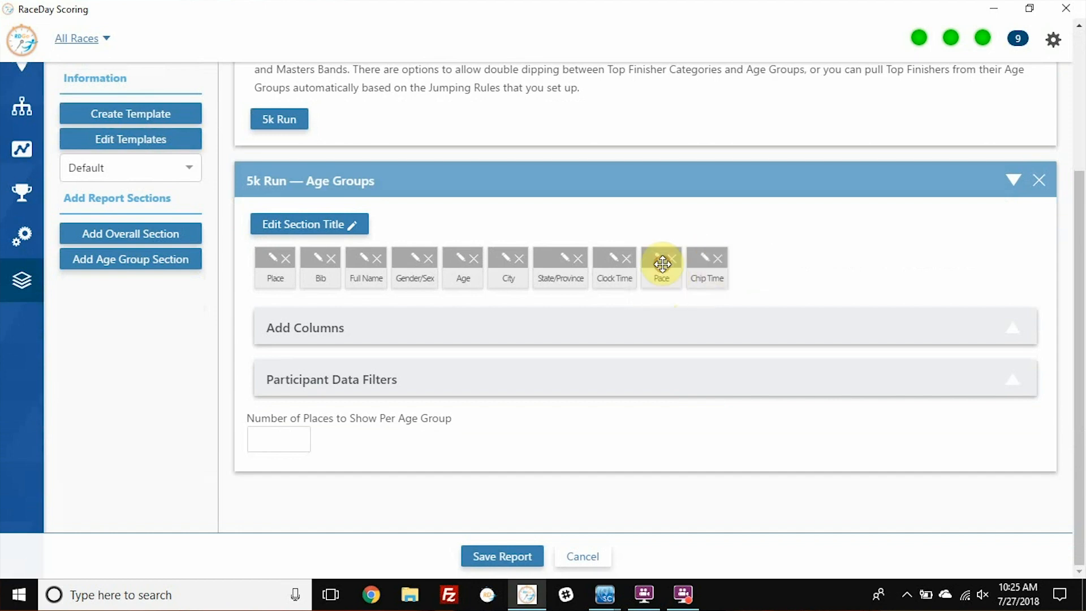
click(614, 332)
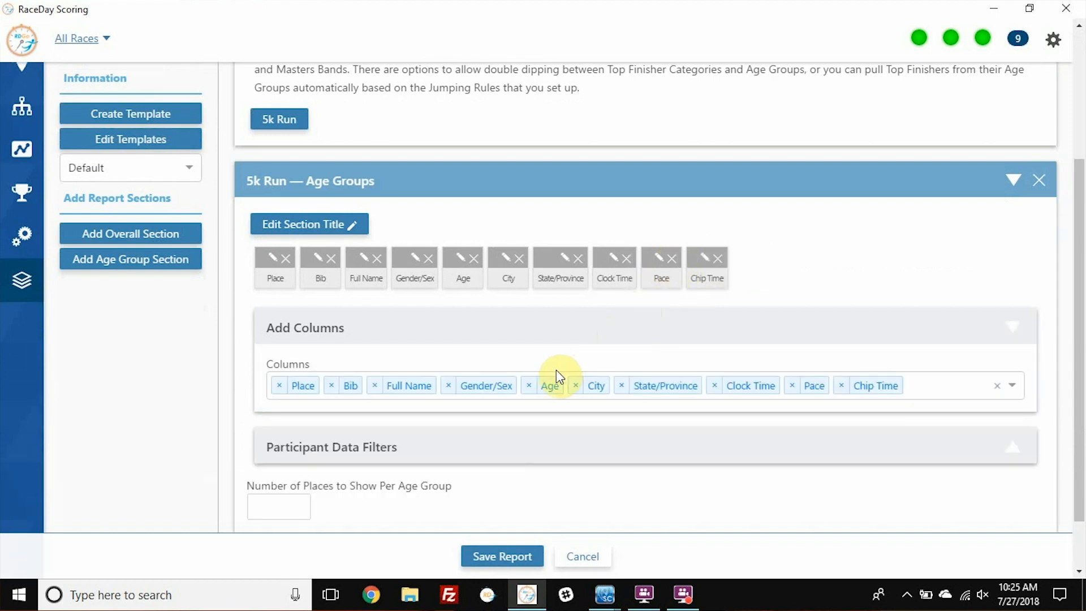
click(940, 390)
scroll(857, 490, down, 10)
scroll(857, 490, up, 10)
scroll(857, 490, up, 3)
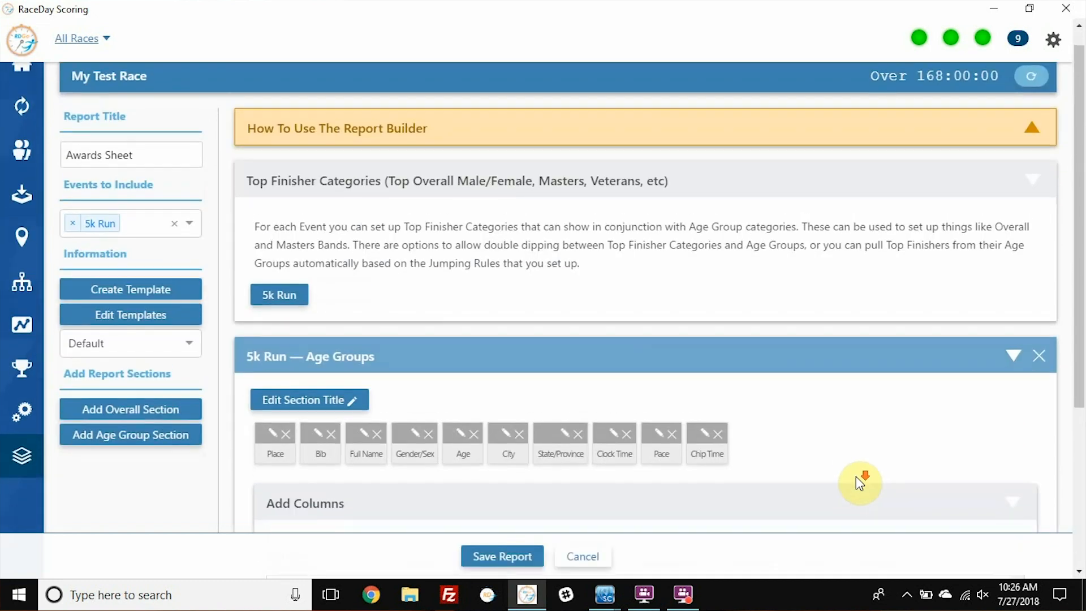
scroll(858, 478, down, 5)
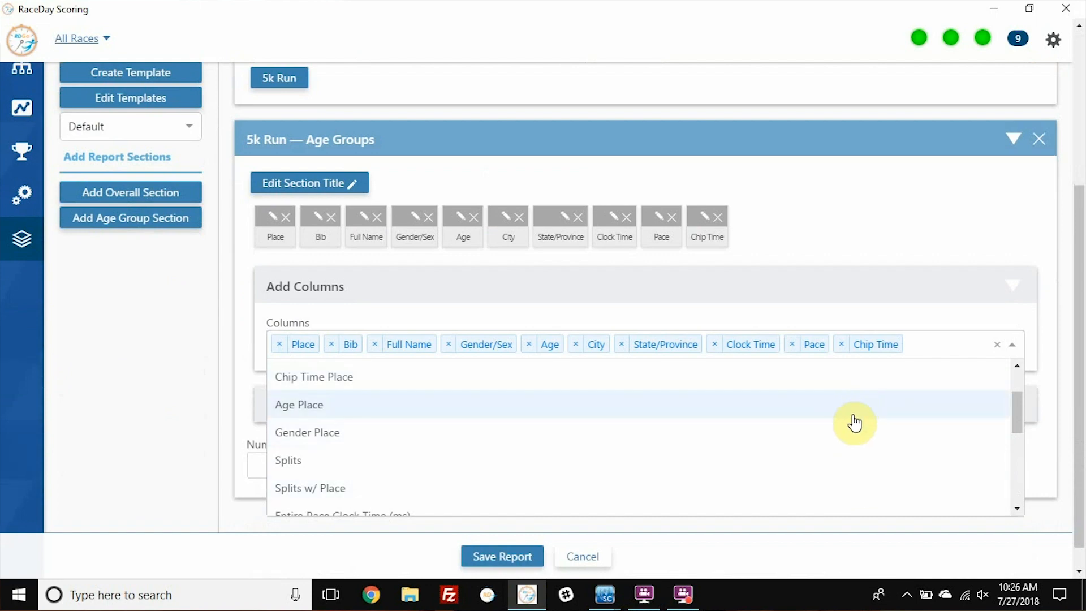
scroll(854, 423, up, 4)
scroll(854, 418, up, 3)
scroll(854, 415, down, 4)
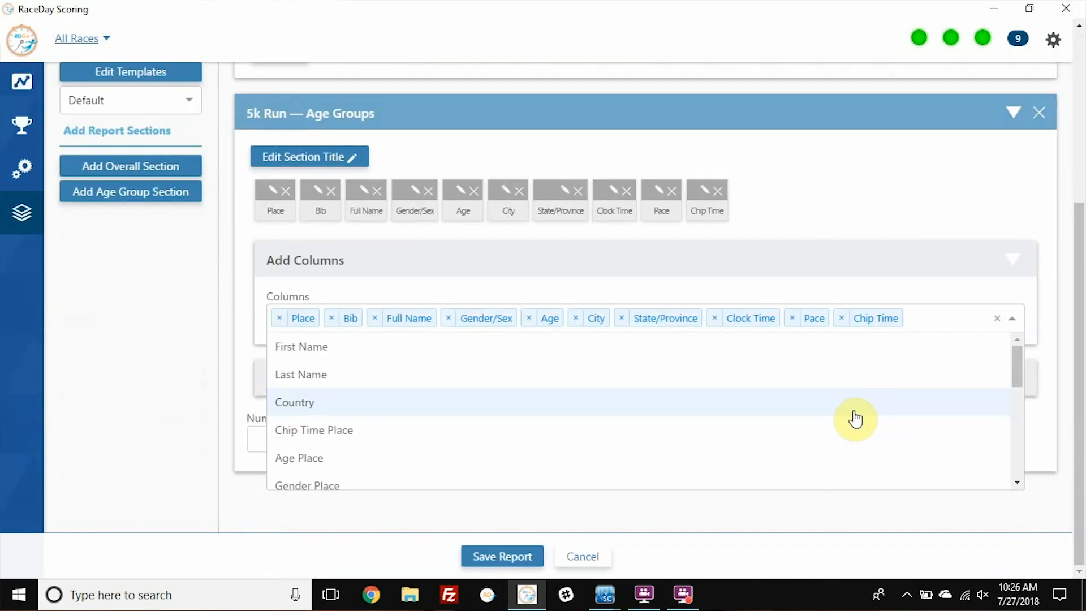
click(692, 483)
drag(757, 203, 459, 205)
click(563, 258)
- Add a participant data filter requiring City == Moorestown to the age group section and remove that filter again
click(442, 377)
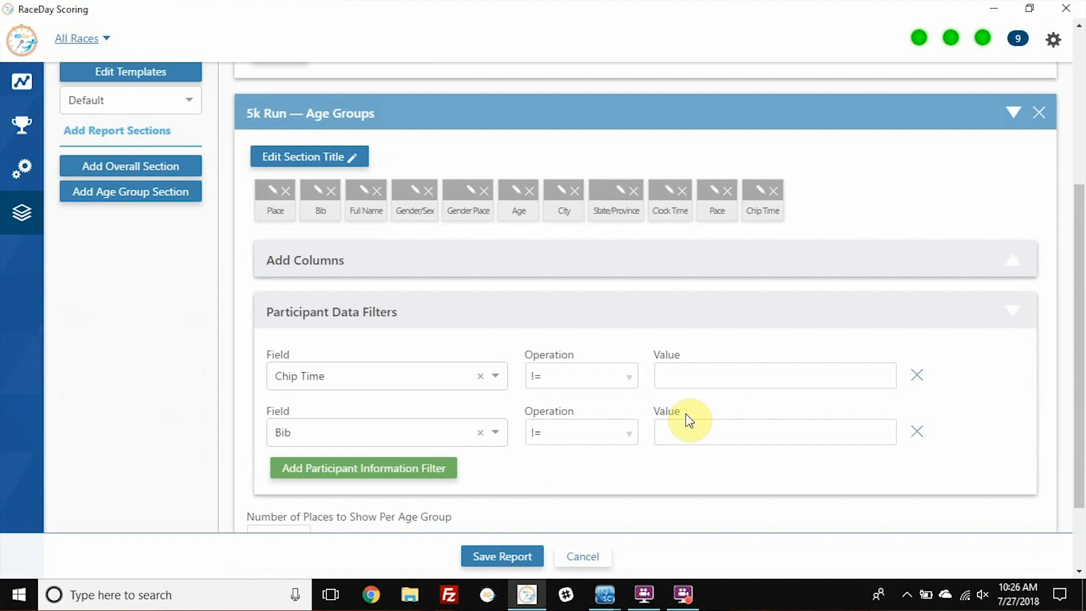
click(423, 468)
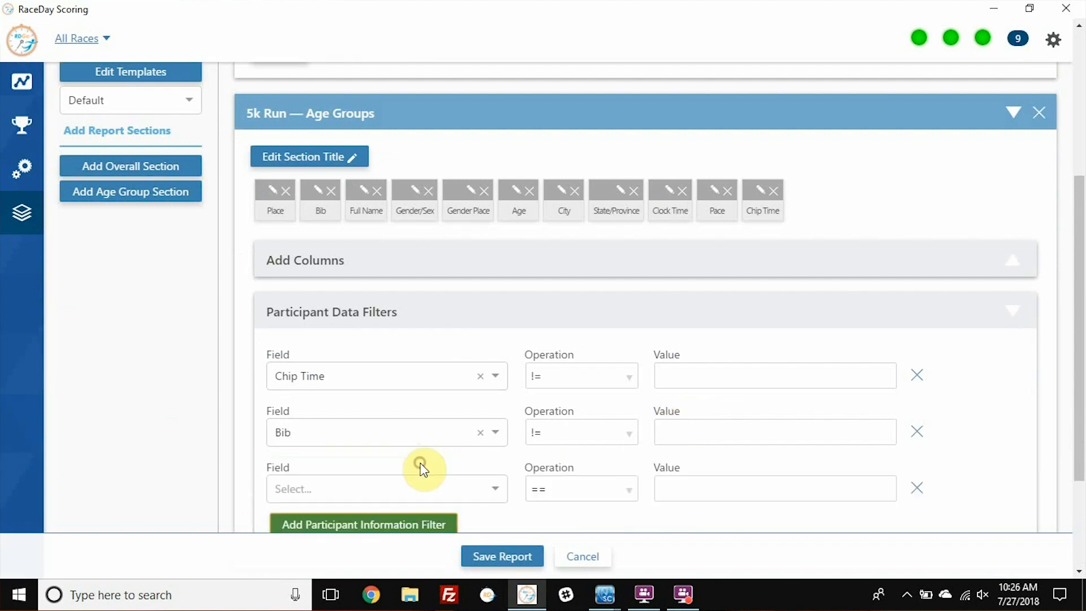
click(451, 484)
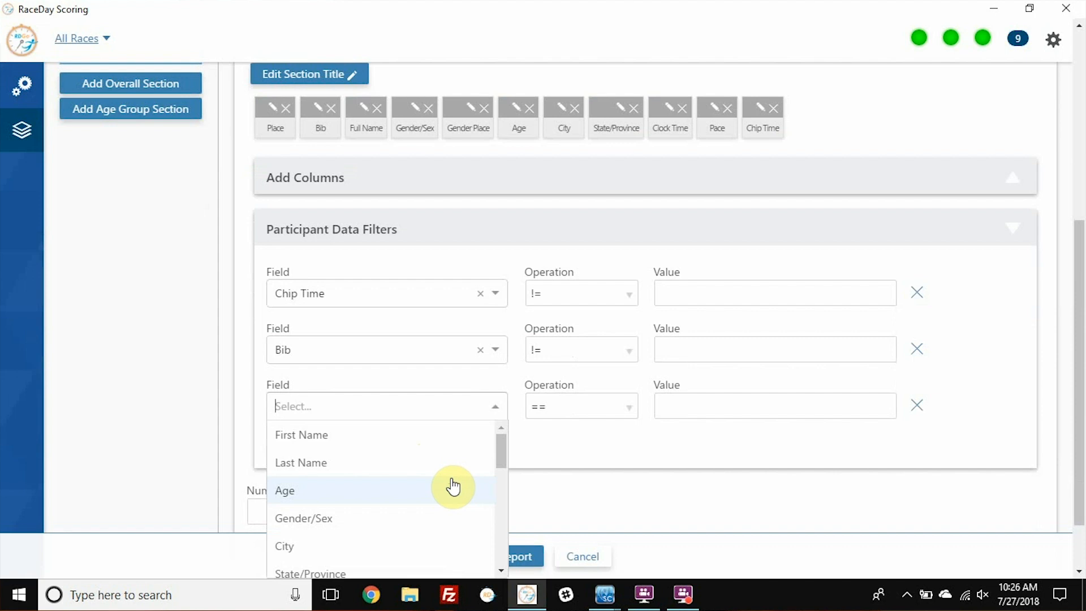
click(435, 553)
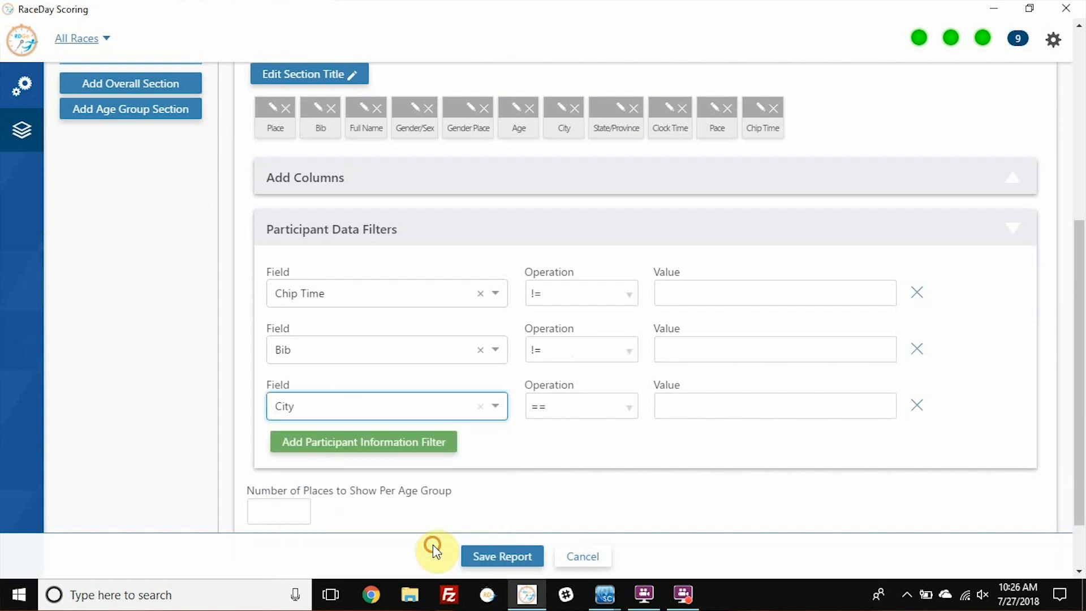
click(783, 405)
text(Moorestown)
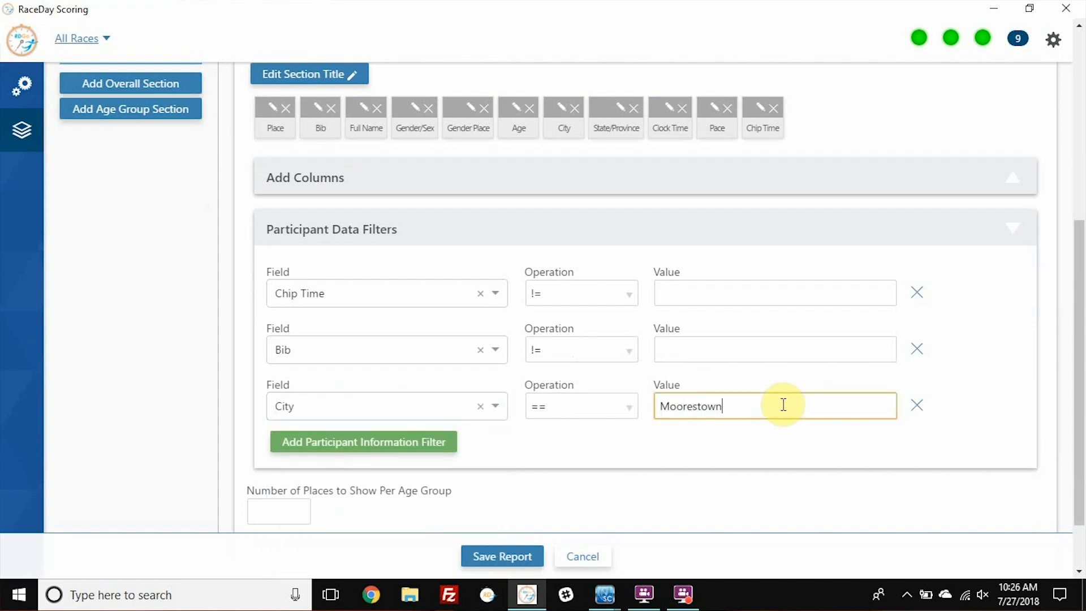
click(916, 407)
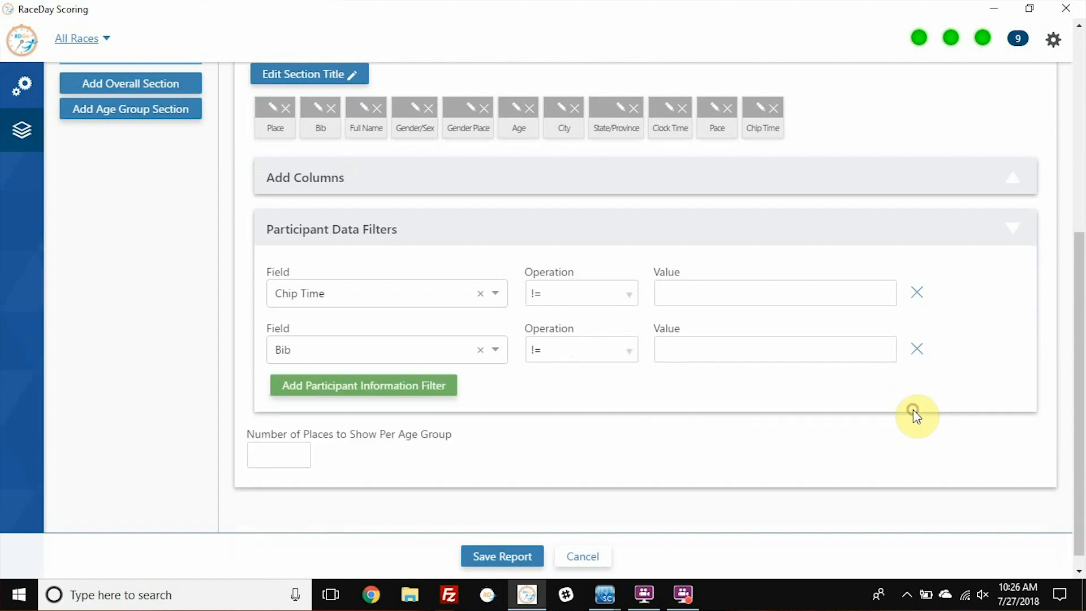
- Collapse the participant data filters, set the number of places to show per age group to 5 and save the report
click(252, 453)
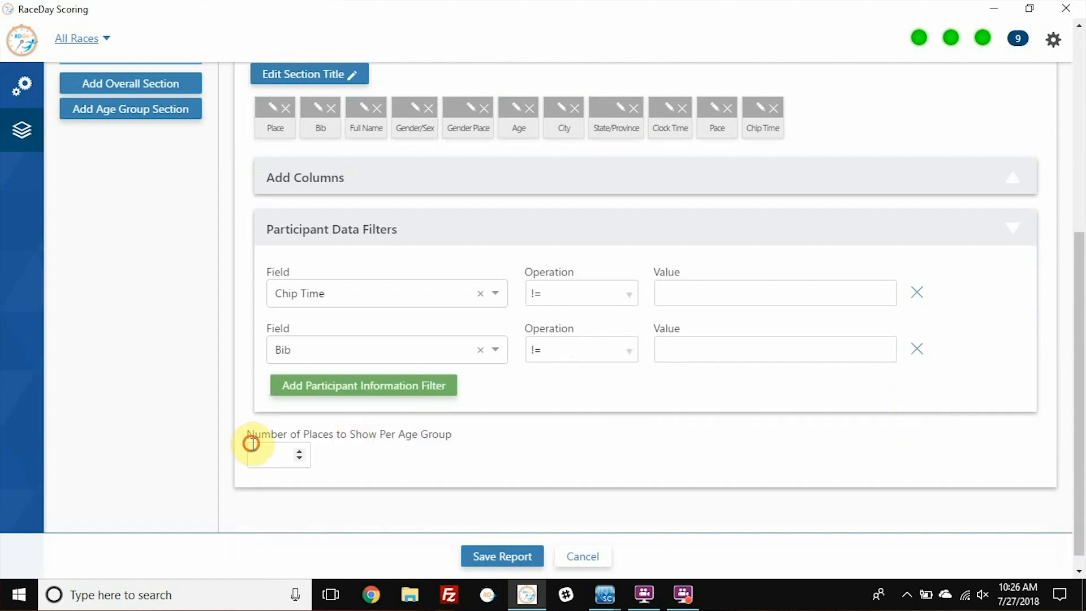
click(849, 230)
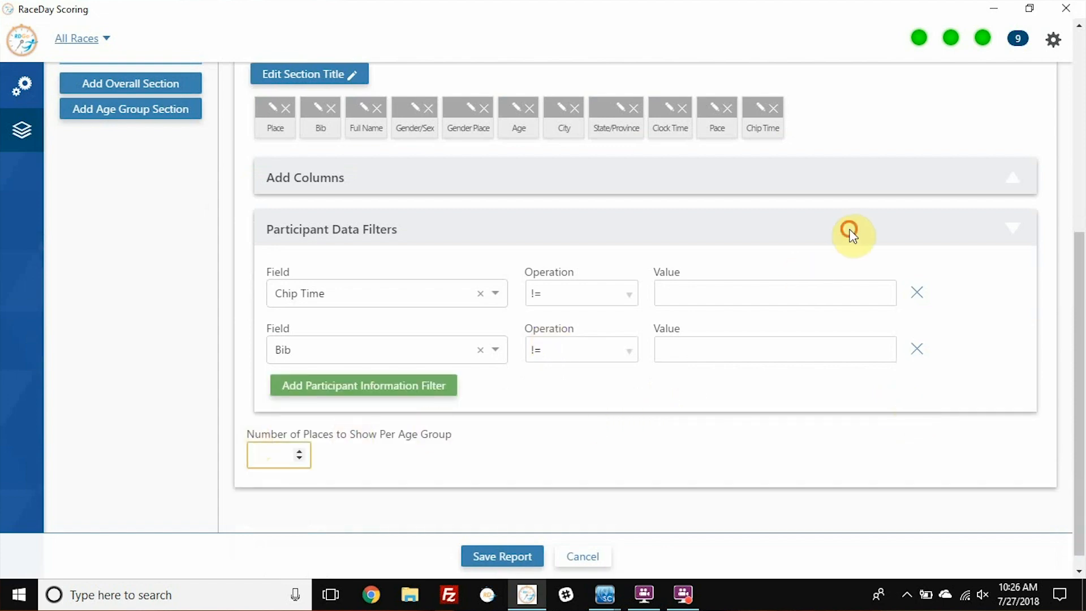
click(274, 437)
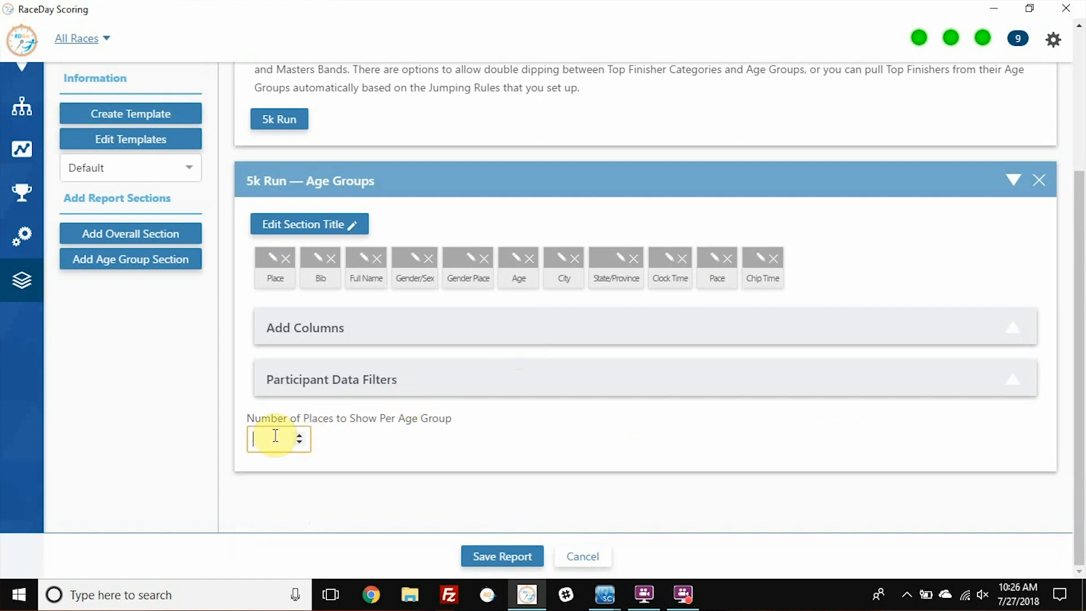
click(441, 423)
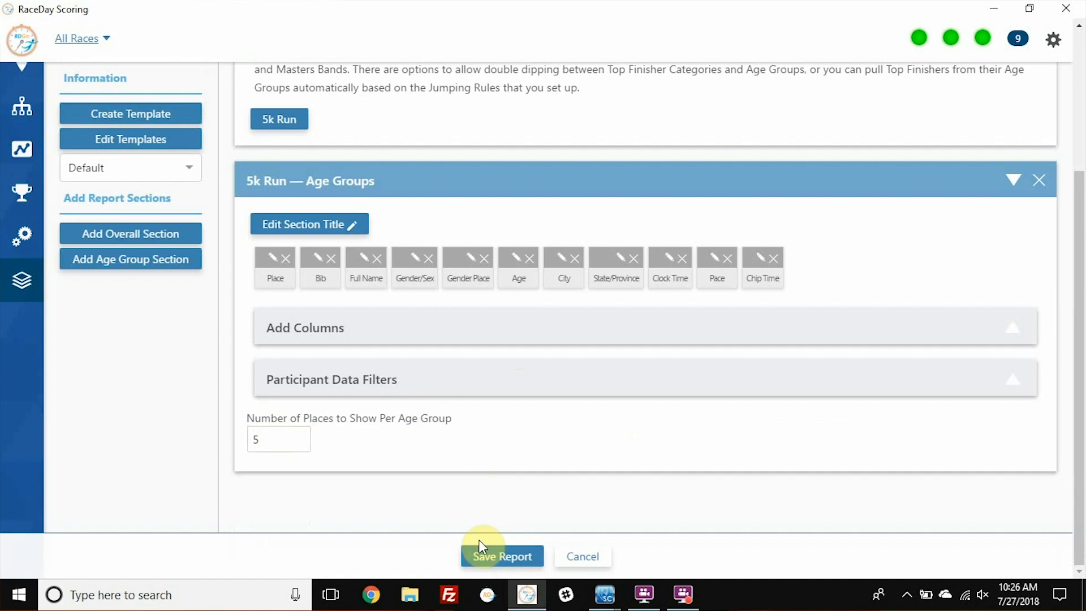
click(494, 554)
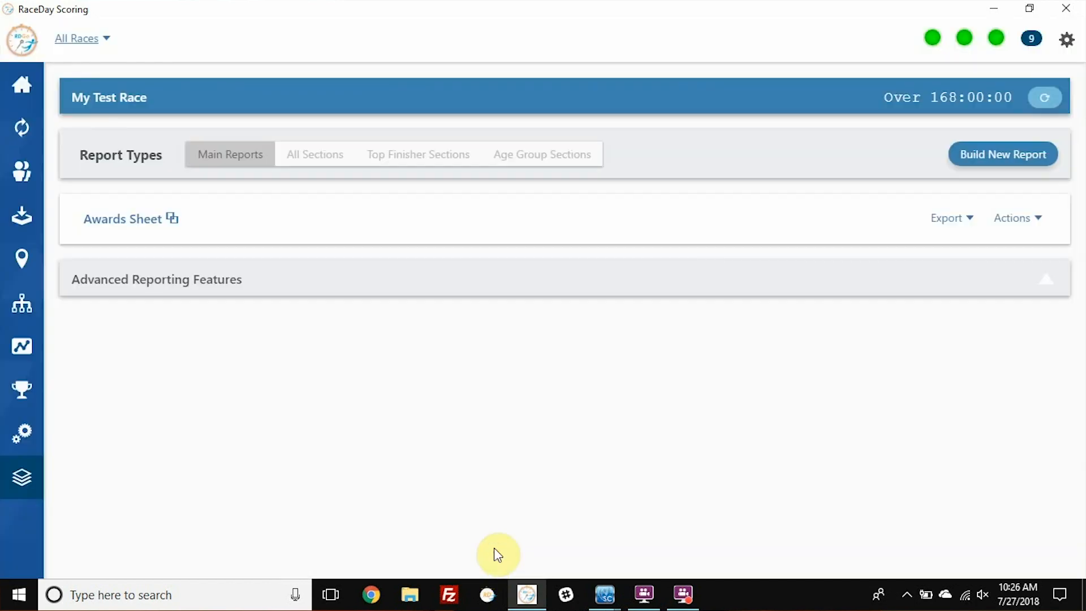
- View the Awards Sheet report, examine its Open, Masters and age group results for males and females, and close it
click(147, 218)
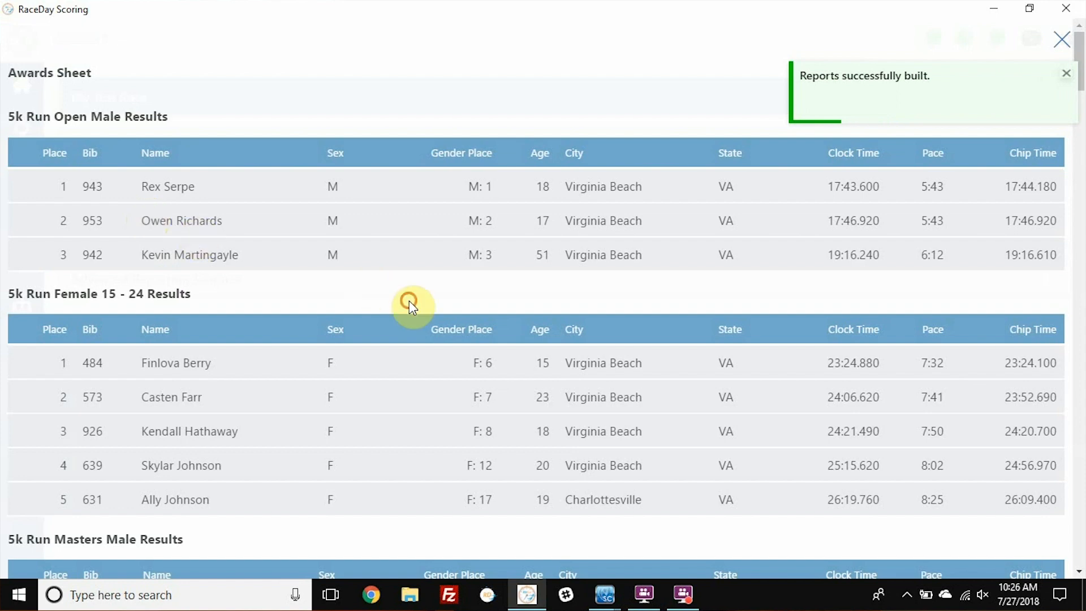
scroll(409, 300, down, 3)
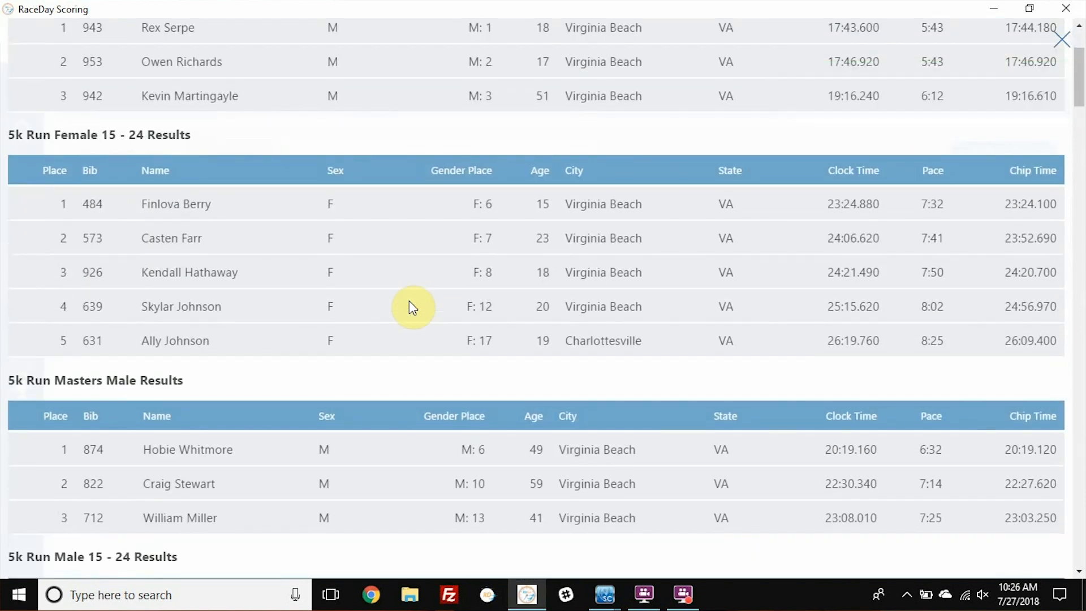
scroll(409, 301, down, 5)
scroll(409, 300, up, 8)
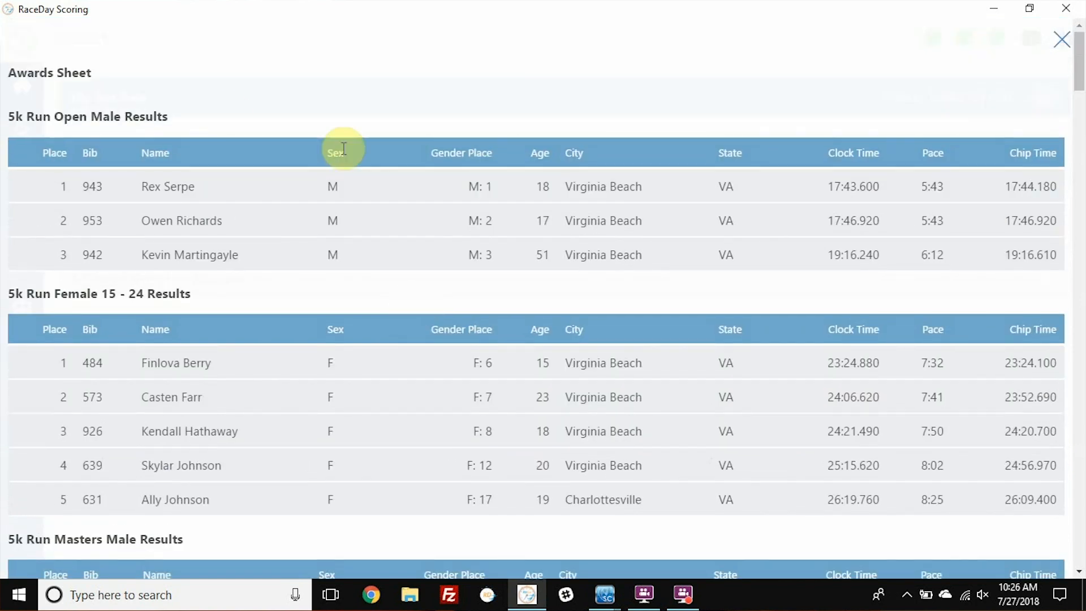
triple_click(146, 111)
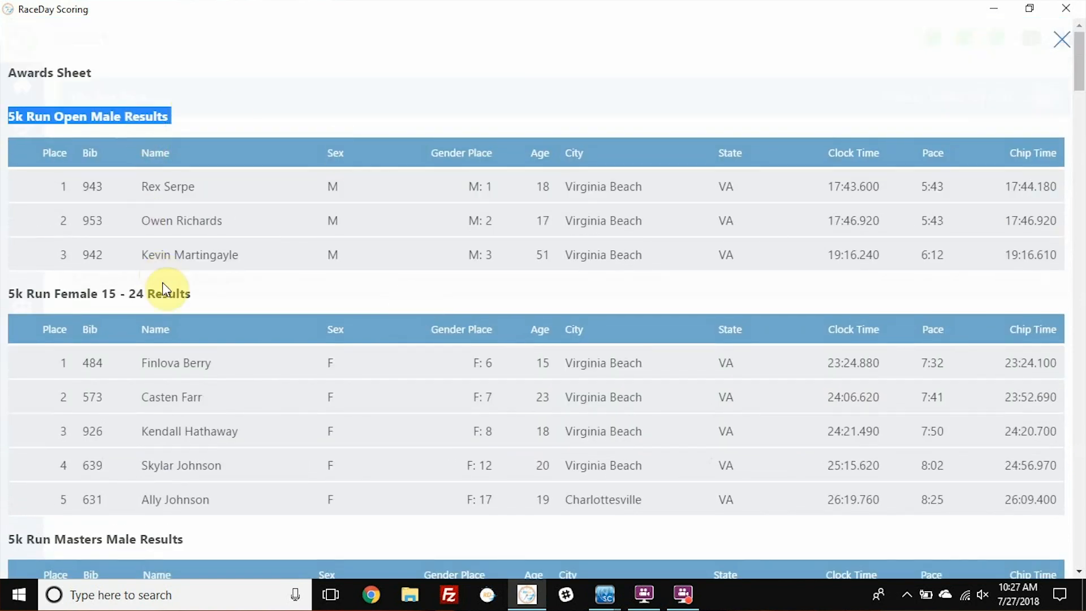
scroll(171, 329, down, 2)
scroll(158, 460, up, 2)
double_click(172, 289)
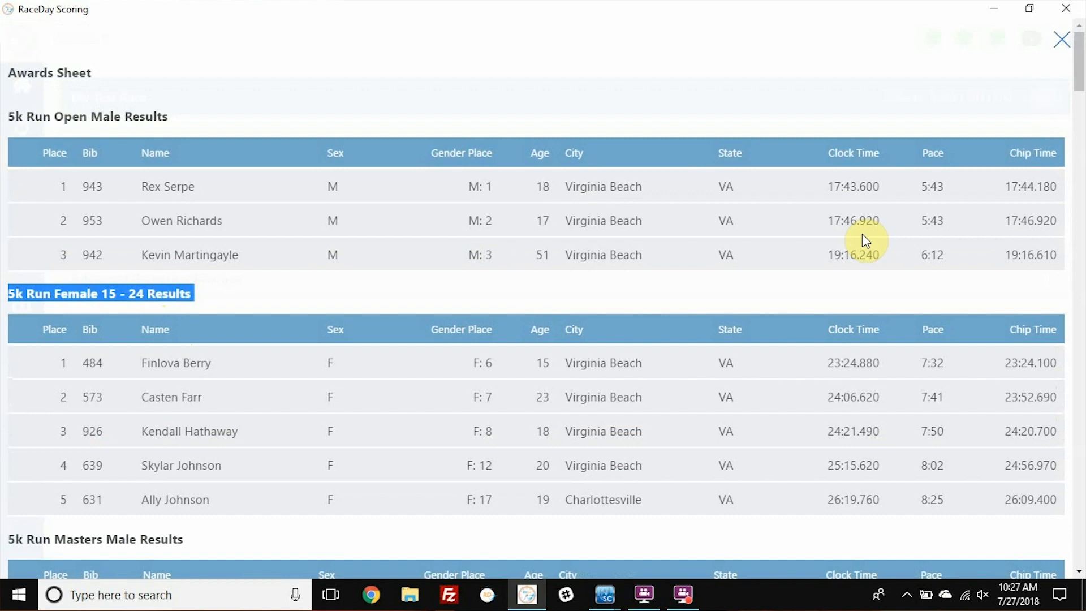
scroll(862, 233, down, 10)
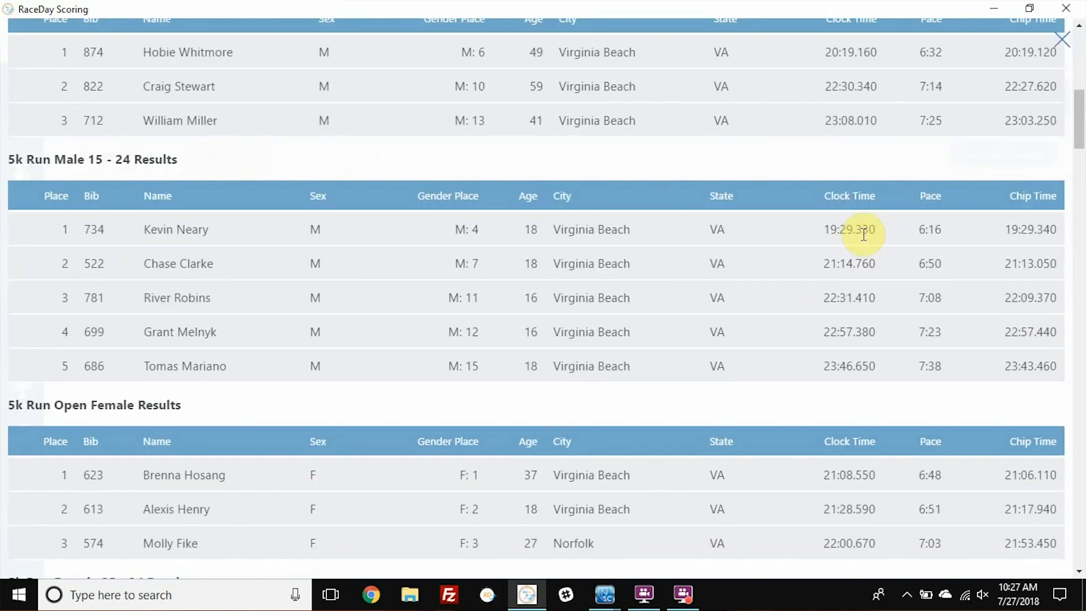
scroll(864, 234, down, 2)
click(1062, 39)
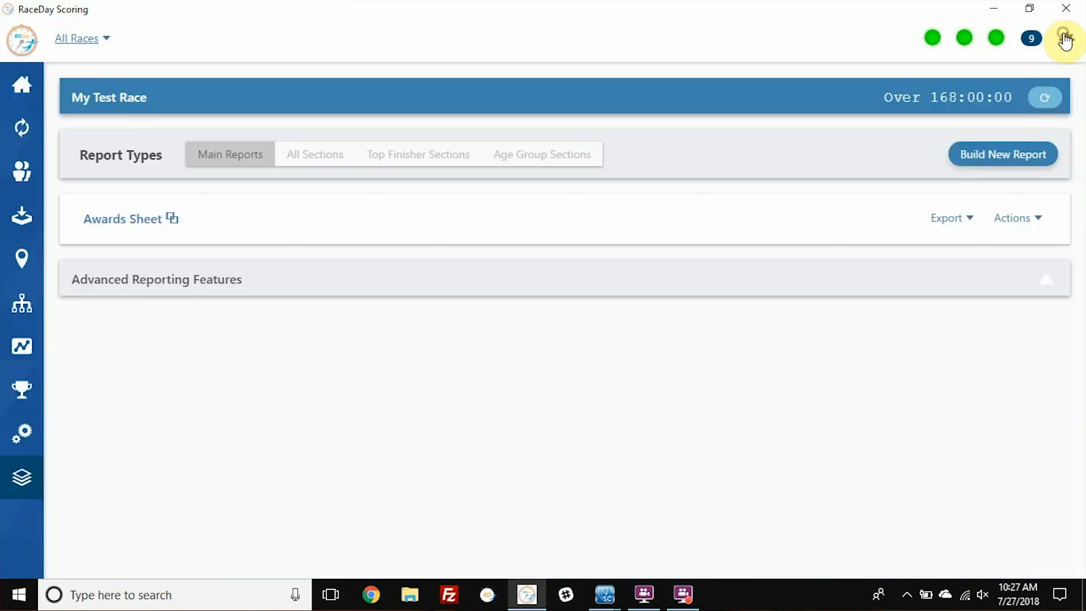
- Build and save a new report titled Overall Finish List that includes the 5k Run event with an overall section
click(991, 158)
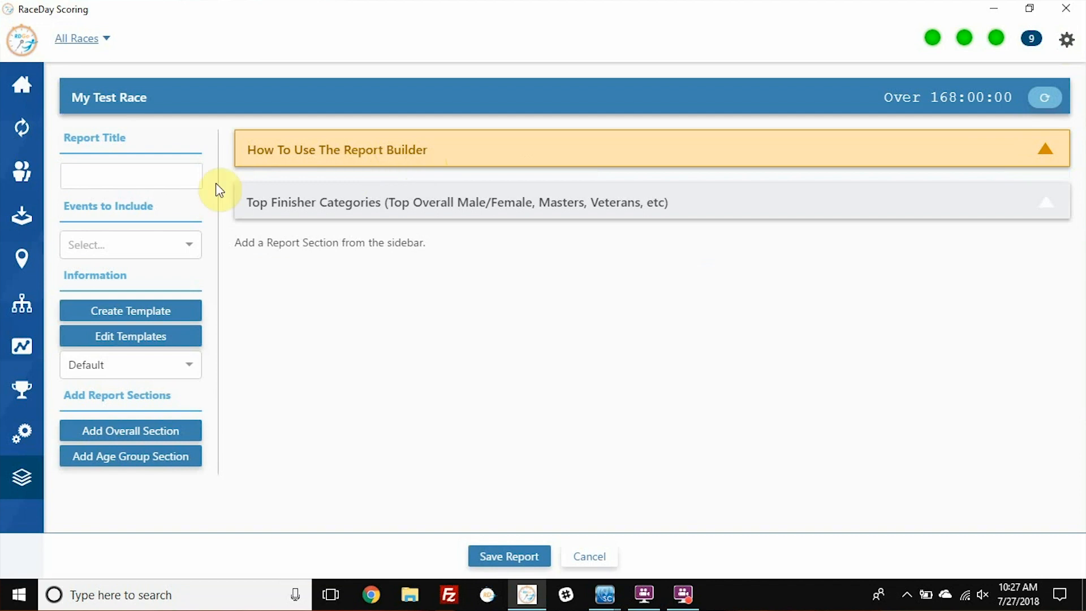
click(163, 178)
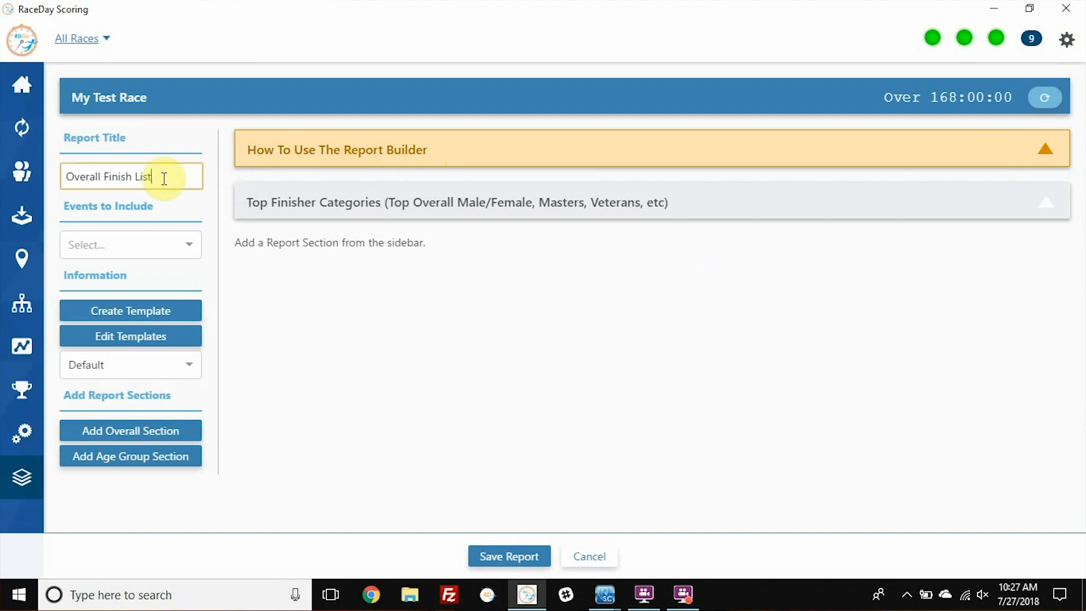
click(188, 245)
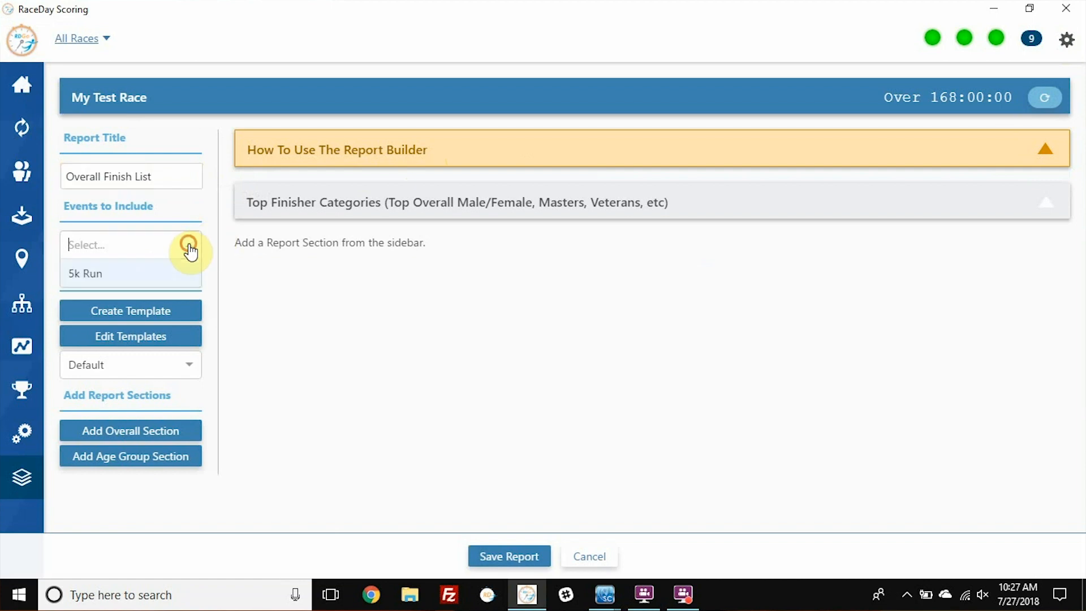
click(172, 269)
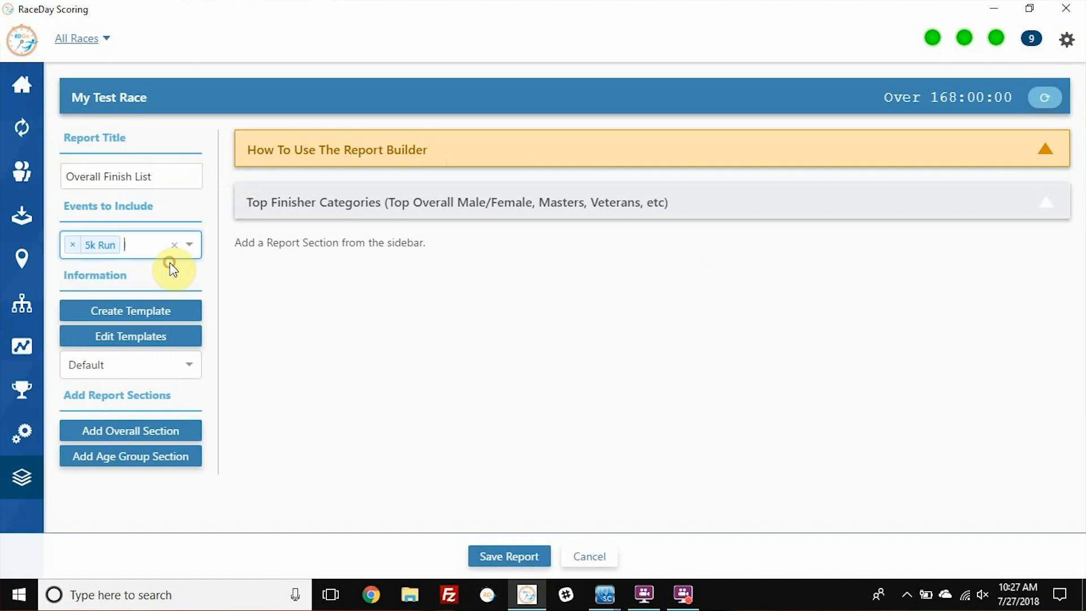
click(137, 432)
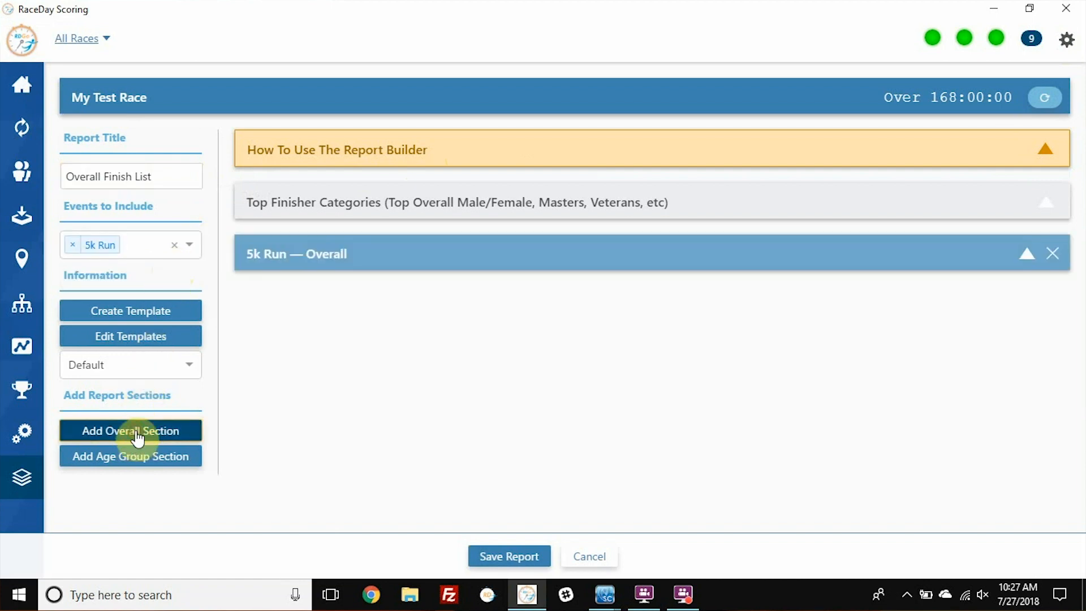
click(511, 557)
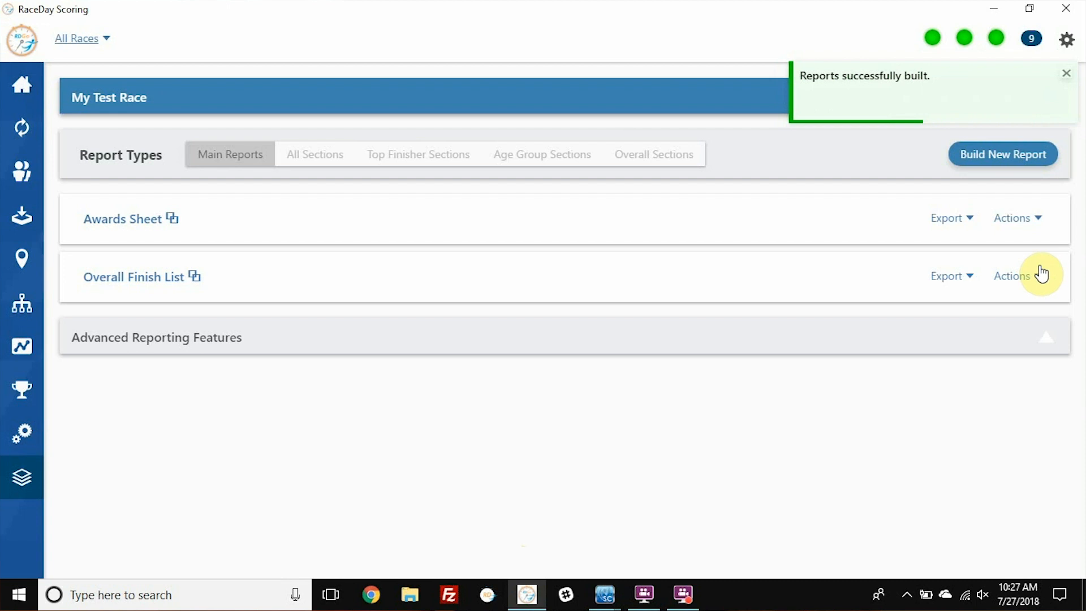
- Open the auto-save settings of the Overall Finish List report and start a RunSignUp API stream that auto-saves every 30 seconds
click(1024, 283)
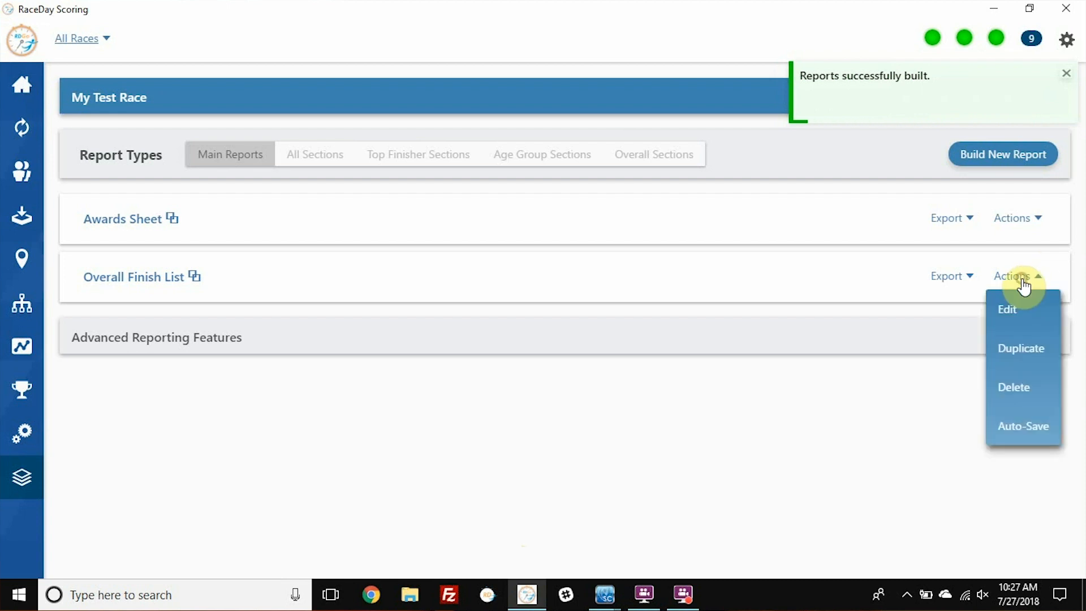
click(1024, 428)
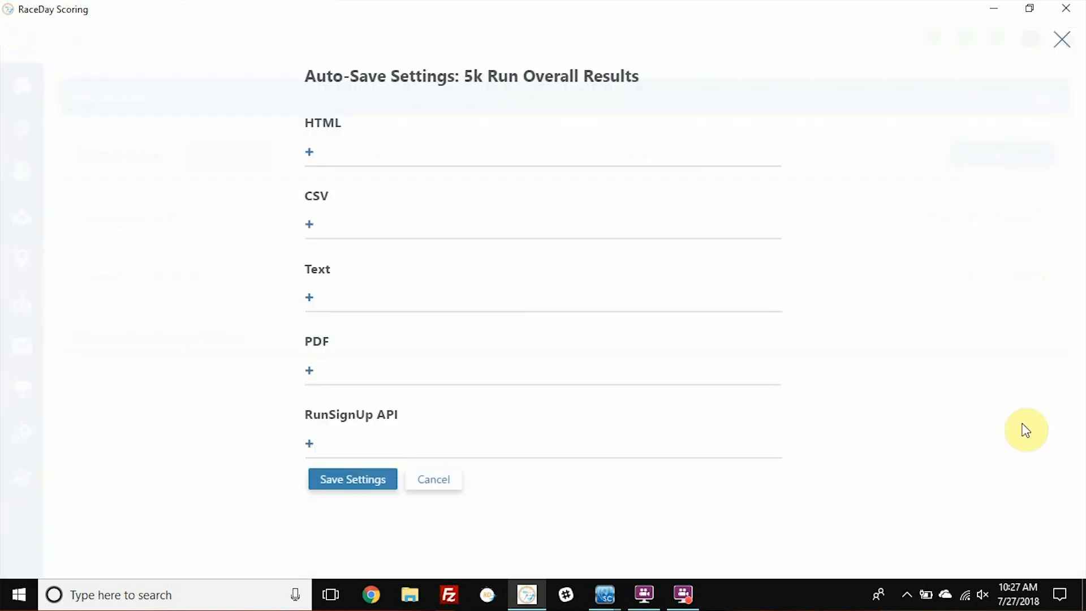
click(312, 447)
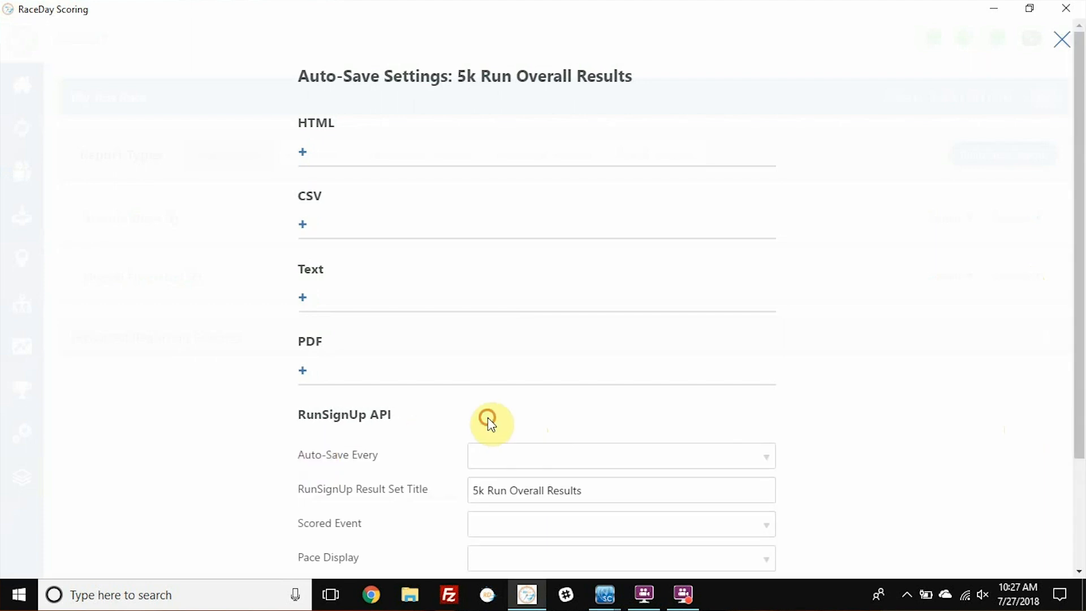
scroll(491, 423, down, 1)
scroll(490, 423, down, 3)
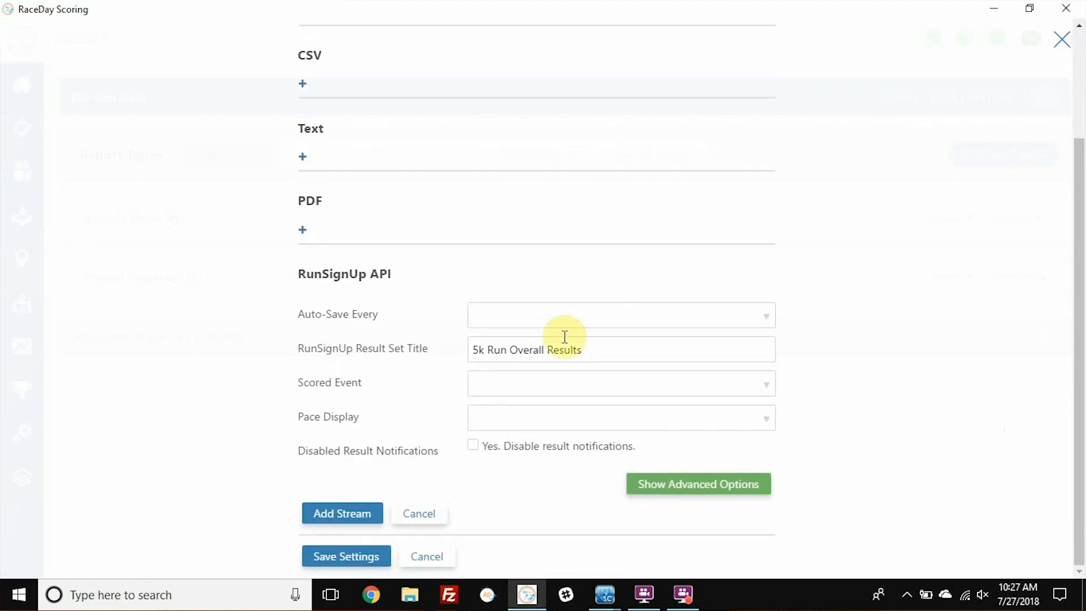
click(632, 316)
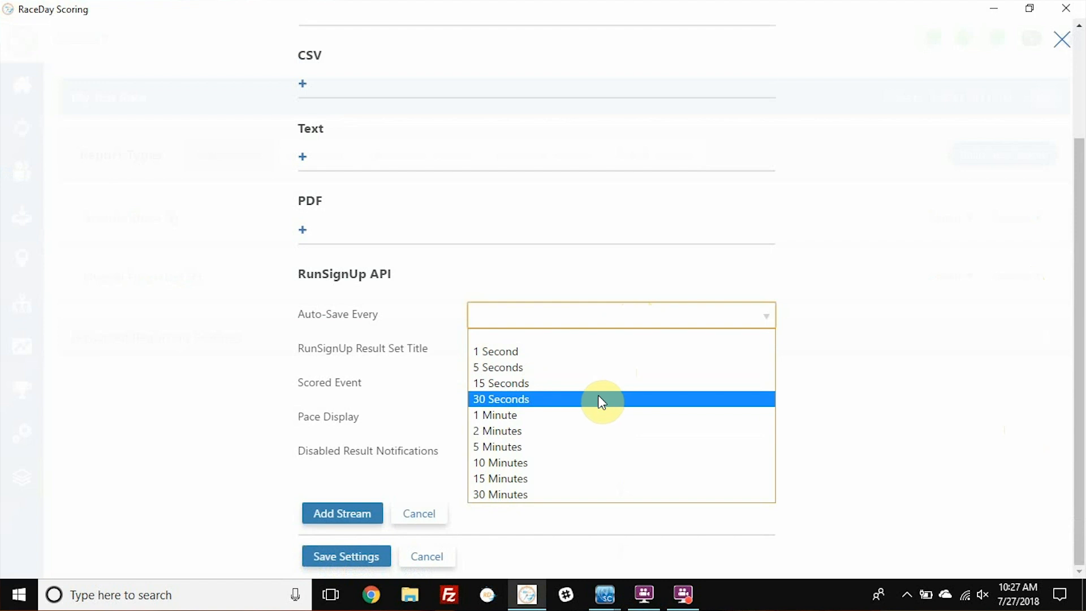
click(658, 315)
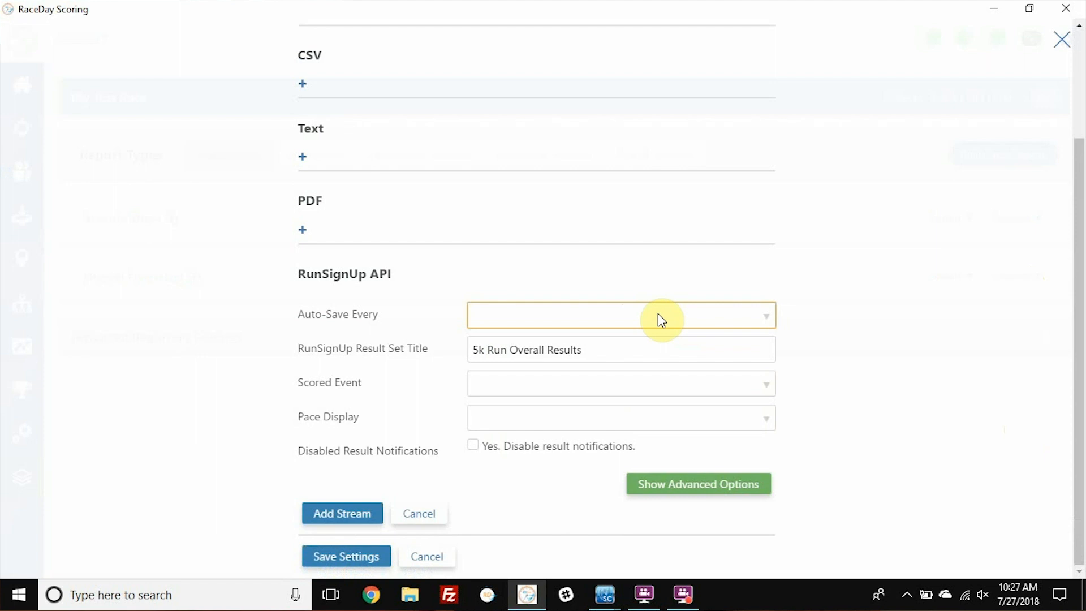
click(659, 319)
click(562, 400)
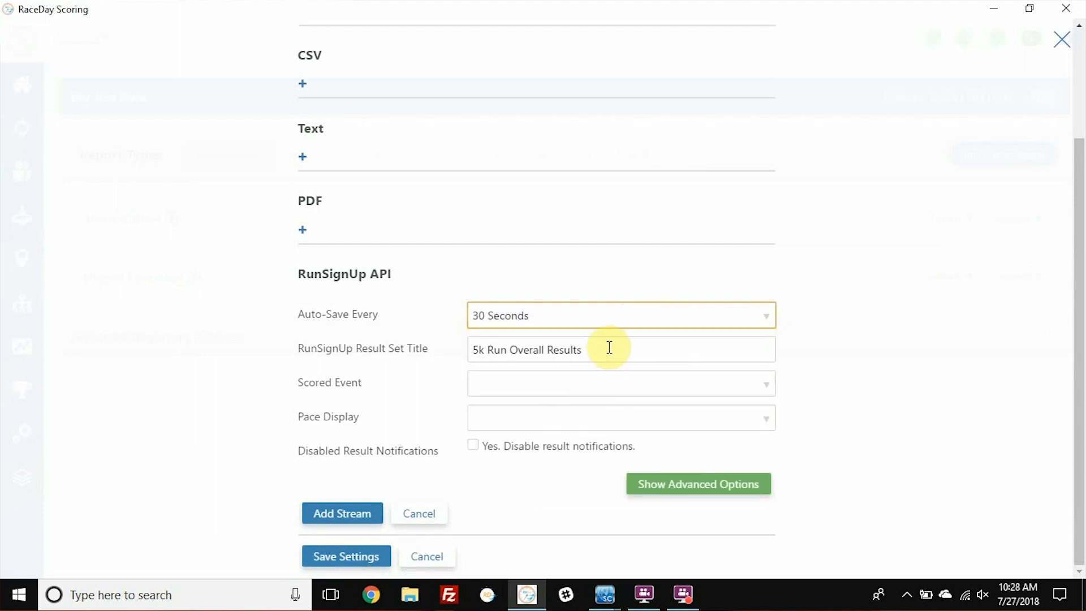
- Set the stream's scored event to 5k Run and its pace display to Time per Mile, keeping the title 5k Run Overall Results
click(607, 346)
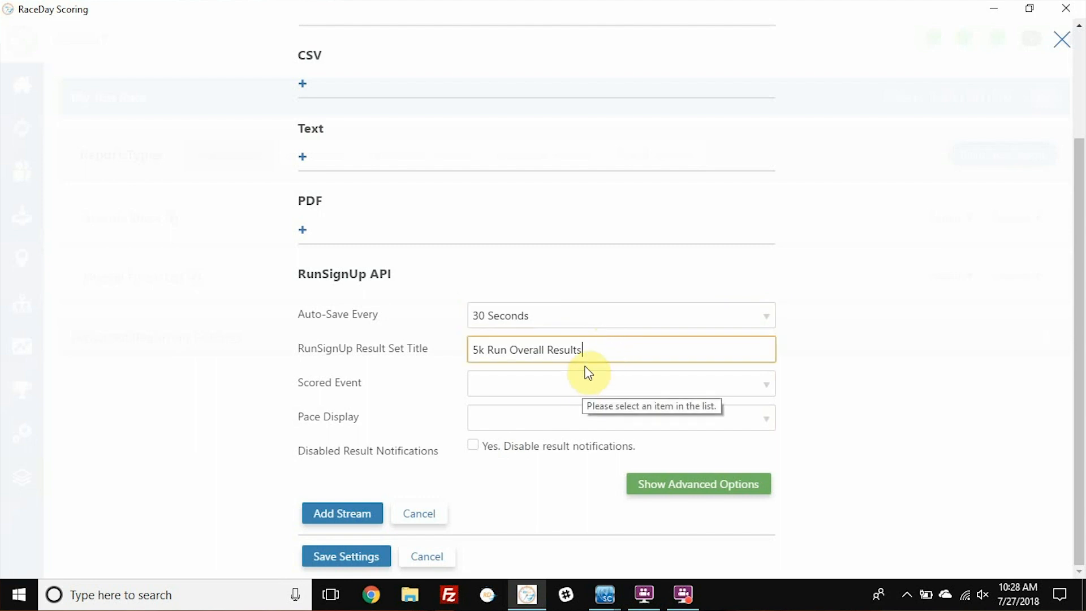
click(576, 385)
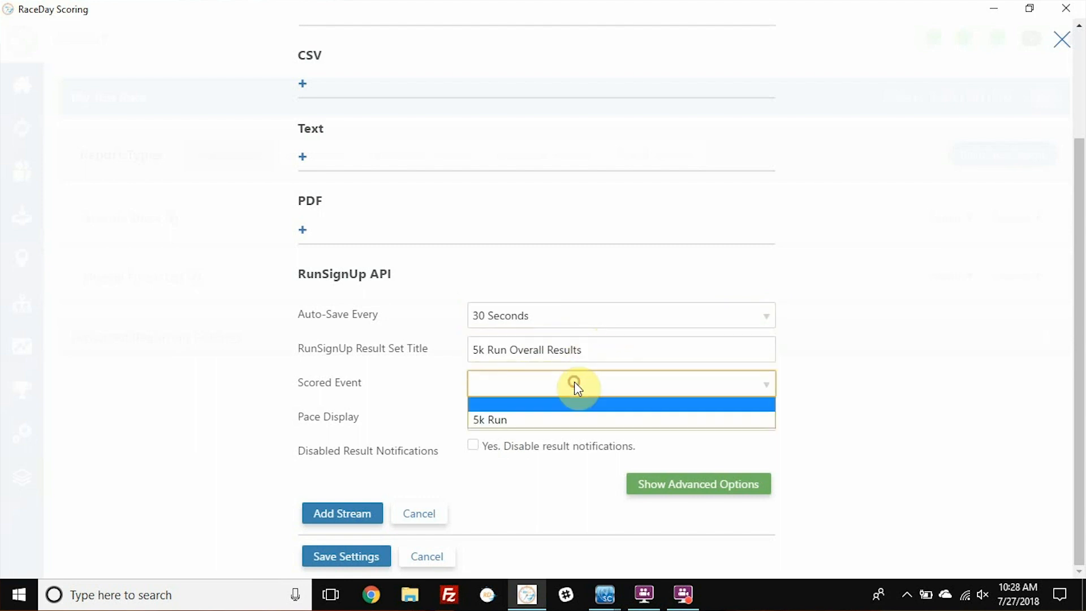
click(569, 420)
click(568, 424)
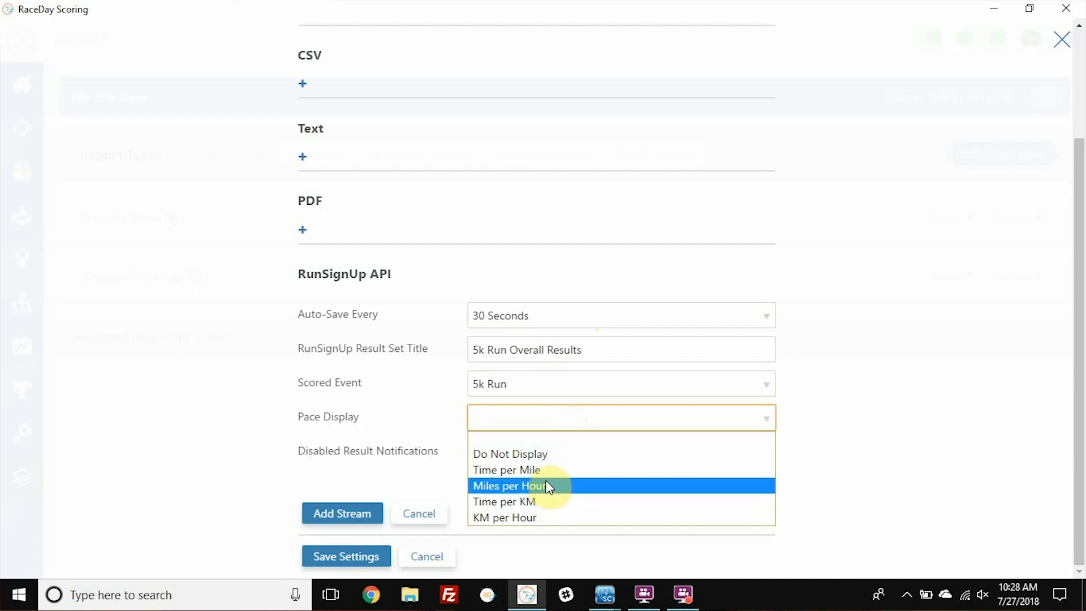
click(555, 465)
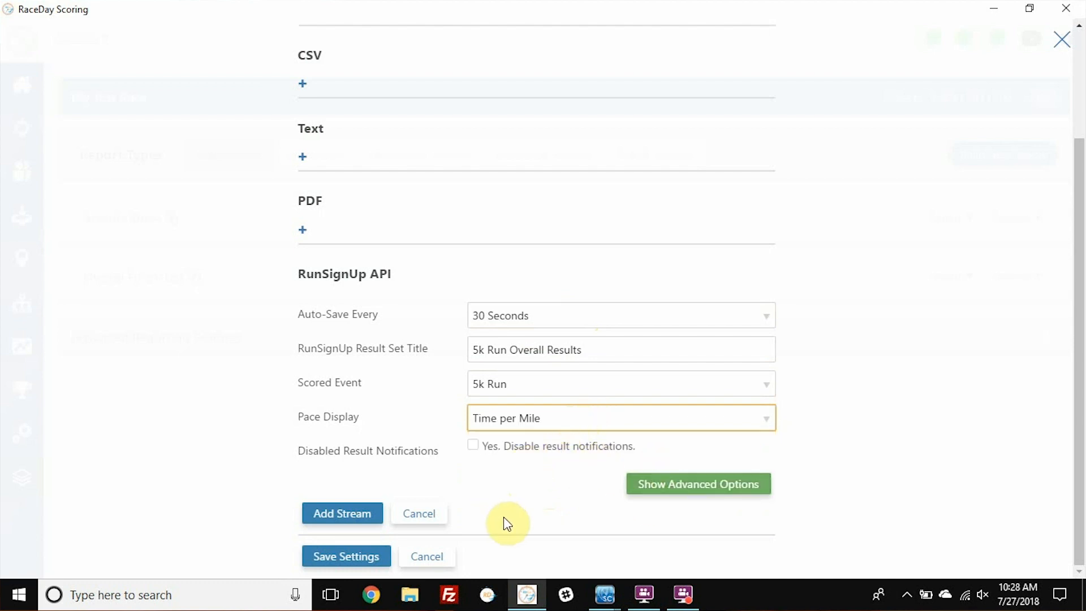
- Disable result notifications for the RunSignUp stream, add the stream and save the auto-save settings
click(595, 459)
click(601, 452)
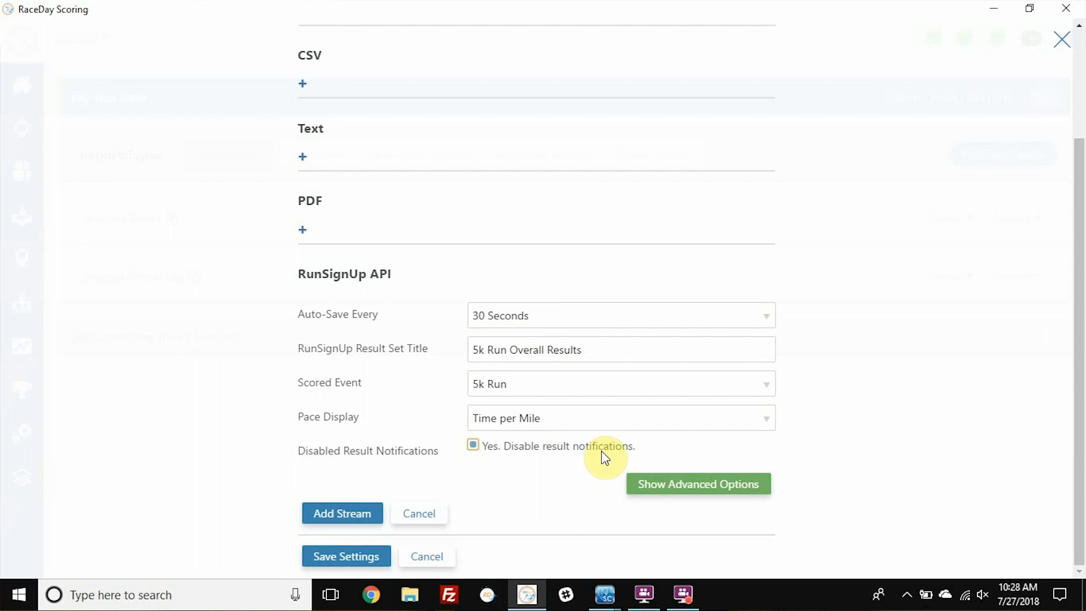
click(351, 522)
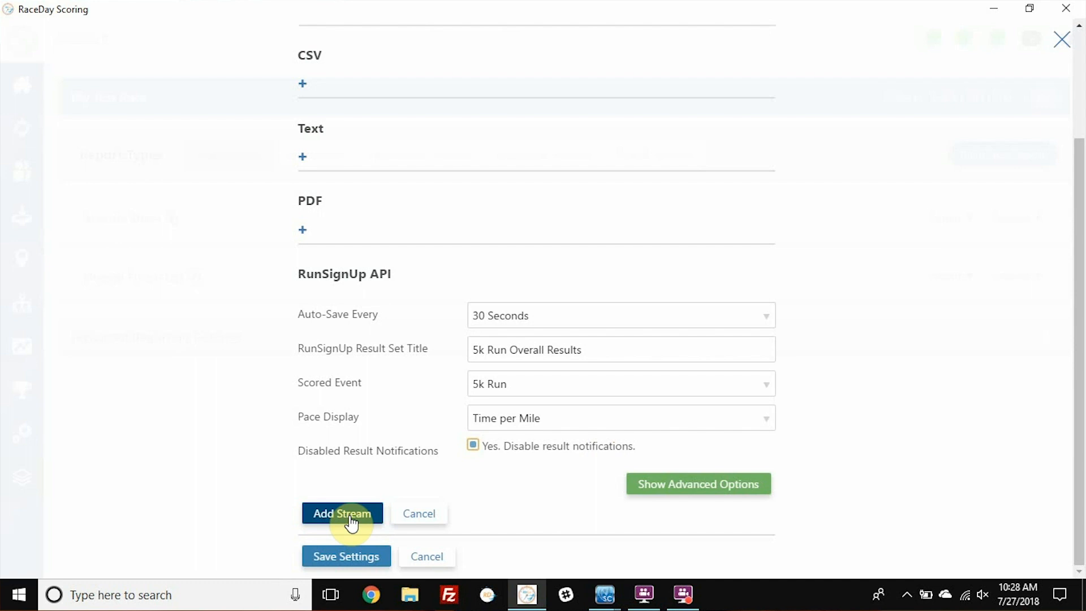
click(351, 521)
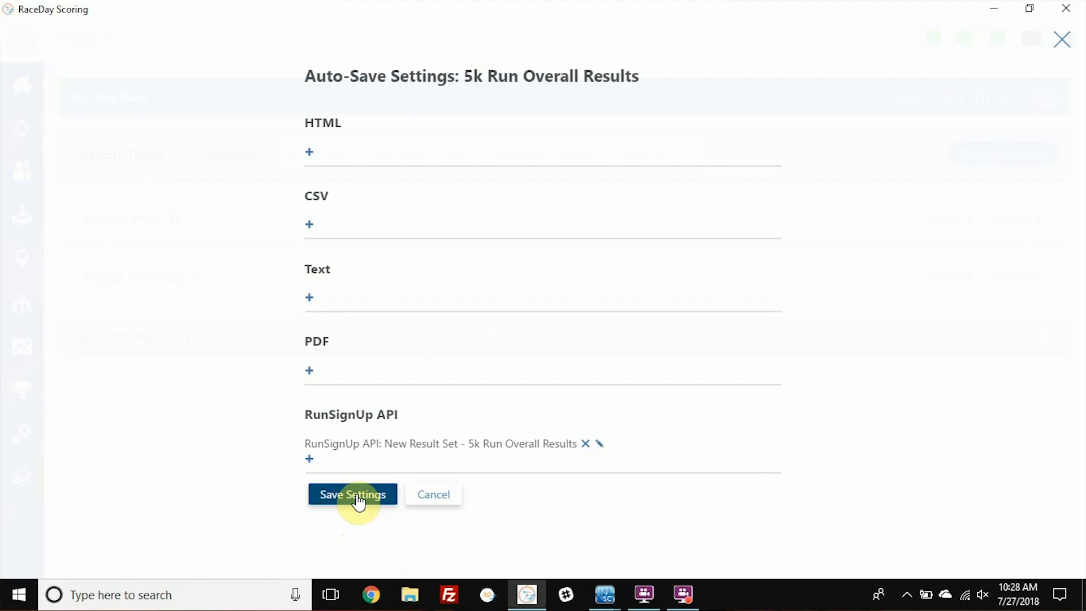
click(358, 501)
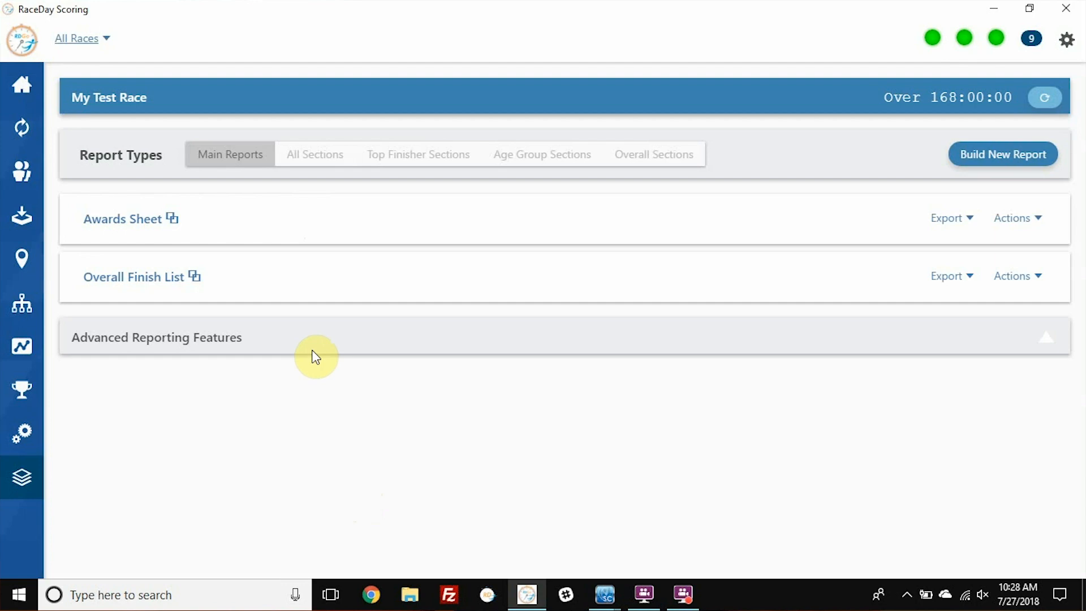
- Check the Report Auto-Save Status of the Overall Finish List on the race dashboard, including its interval, result set and last run
mouse_move(933, 41)
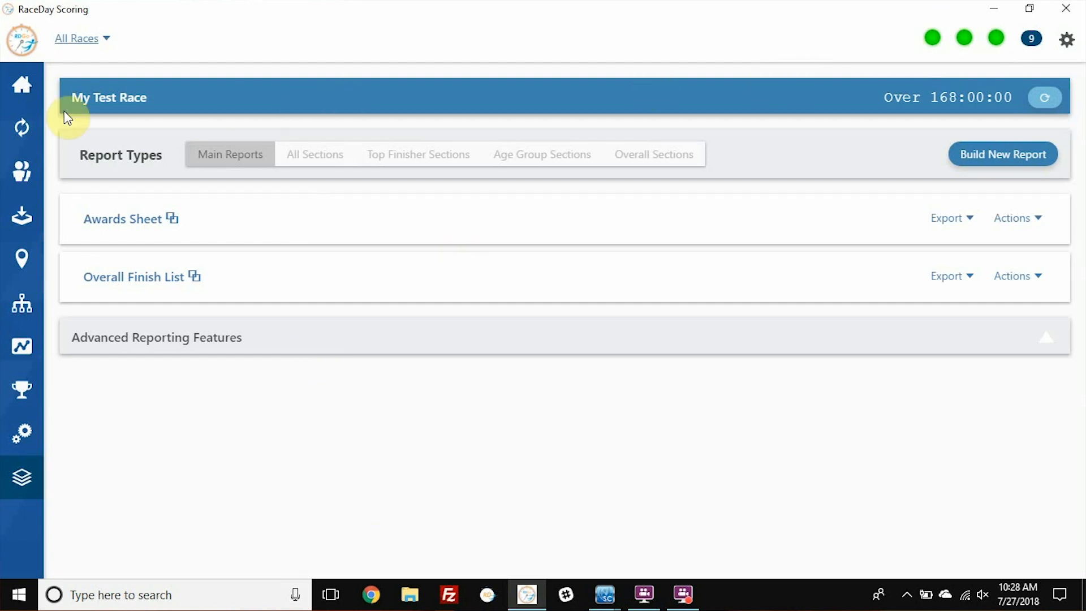
click(22, 88)
scroll(147, 288, down, 8)
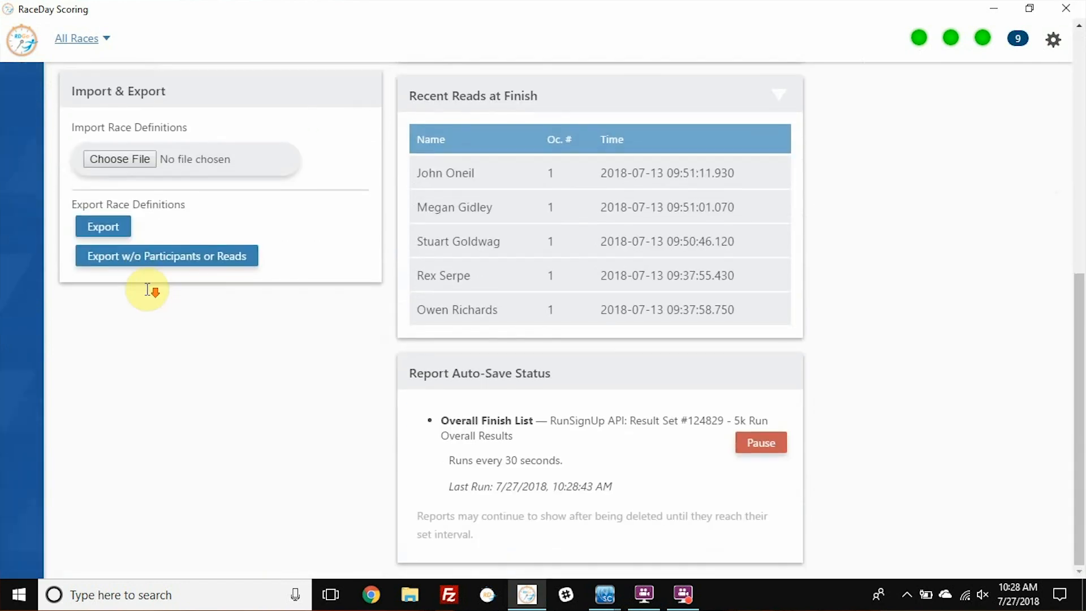
double_click(536, 456)
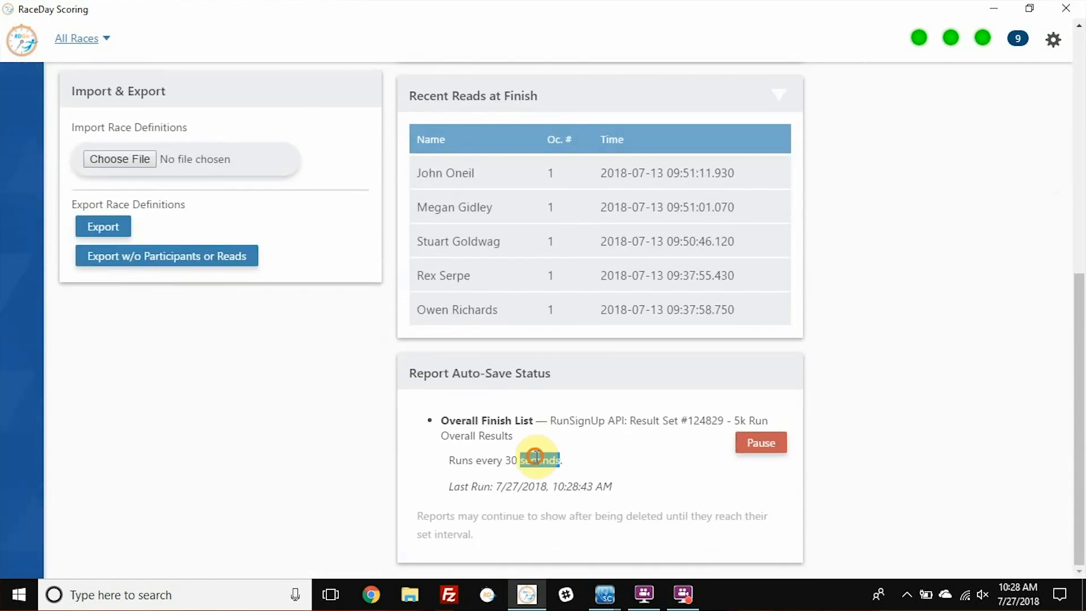
triple_click(536, 456)
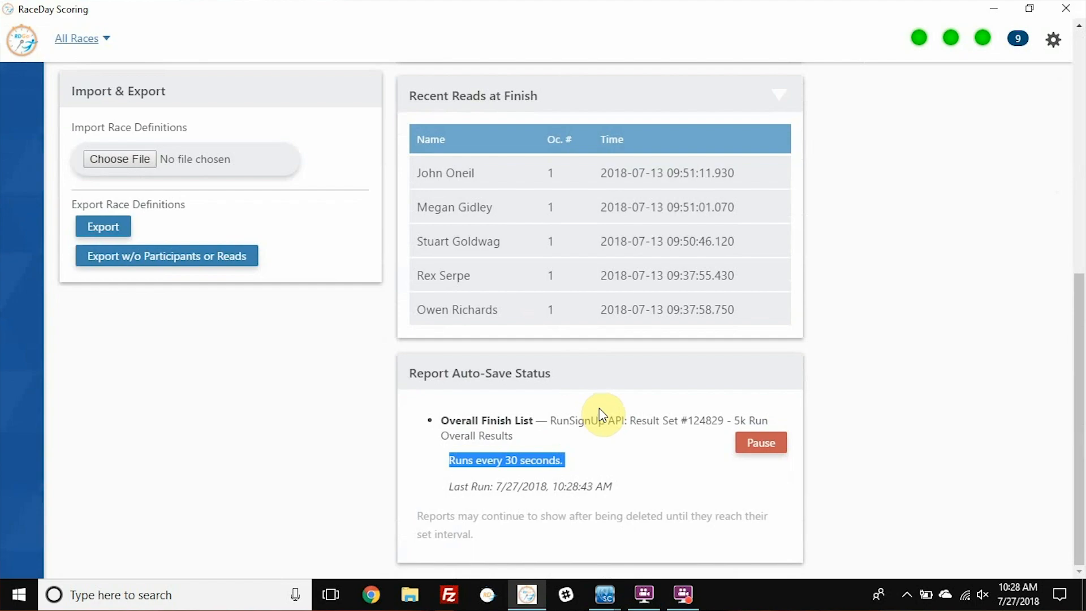
double_click(703, 420)
triple_click(703, 421)
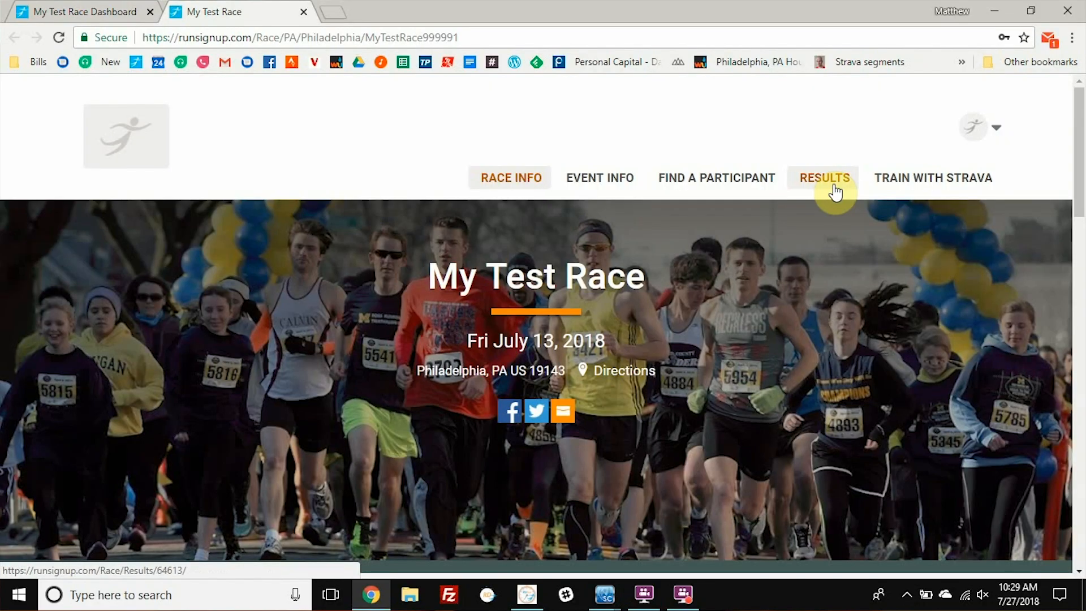
- Open the results page of My Test Race on the RunSignUp site and look through the 5k Run results
click(835, 193)
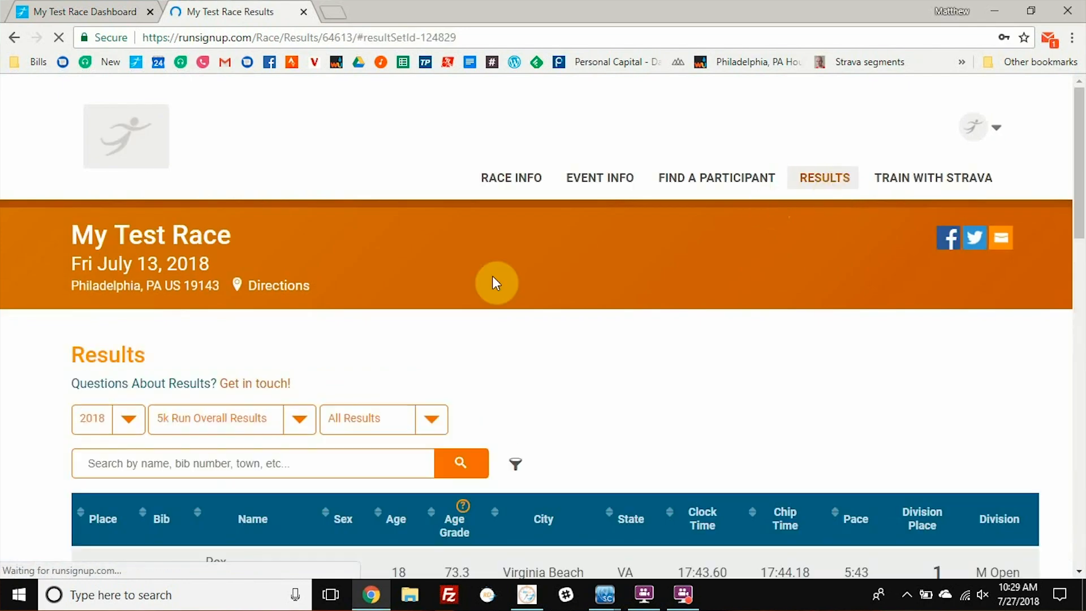
scroll(493, 283, down, 10)
scroll(494, 283, up, 5)
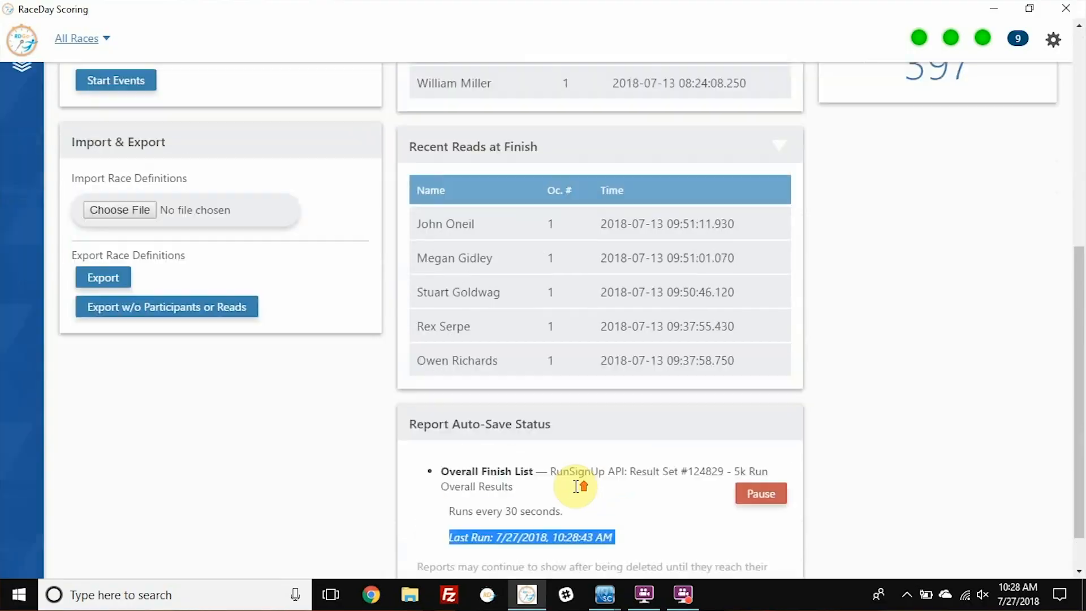
- From the RaceDay Scoring dashboard, open My Test Race on RunSignUp and examine the 5k Run Overall Results on its public race page
scroll(574, 492, up, 7)
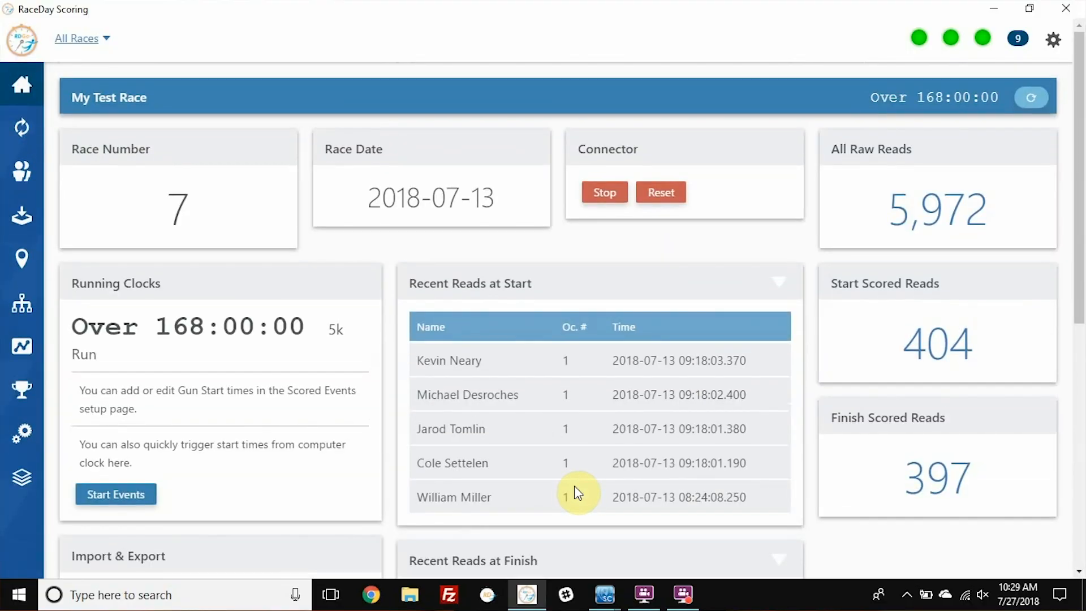
click(116, 99)
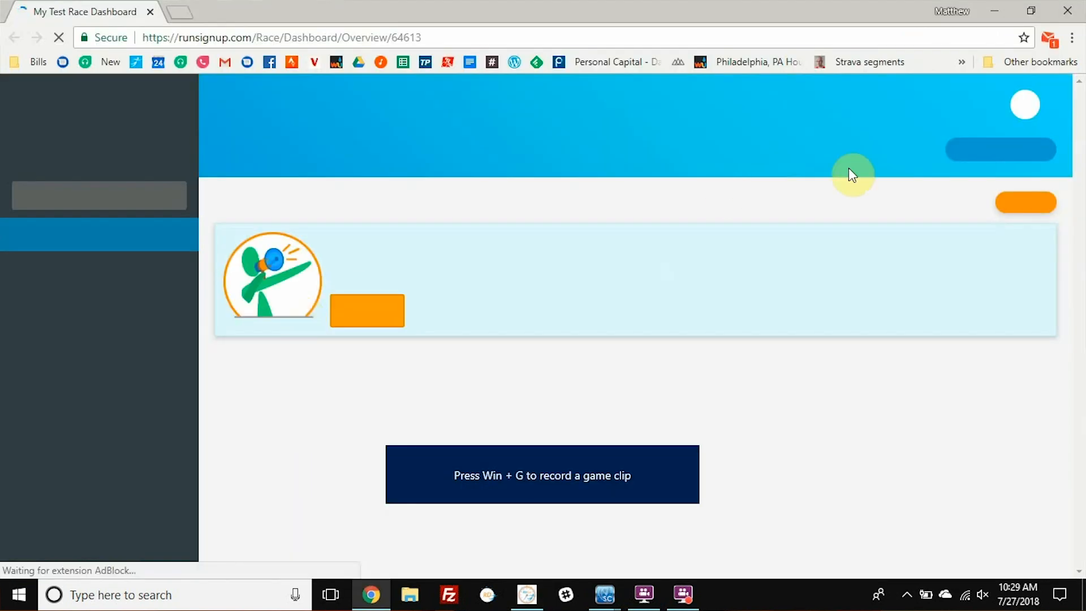
click(982, 138)
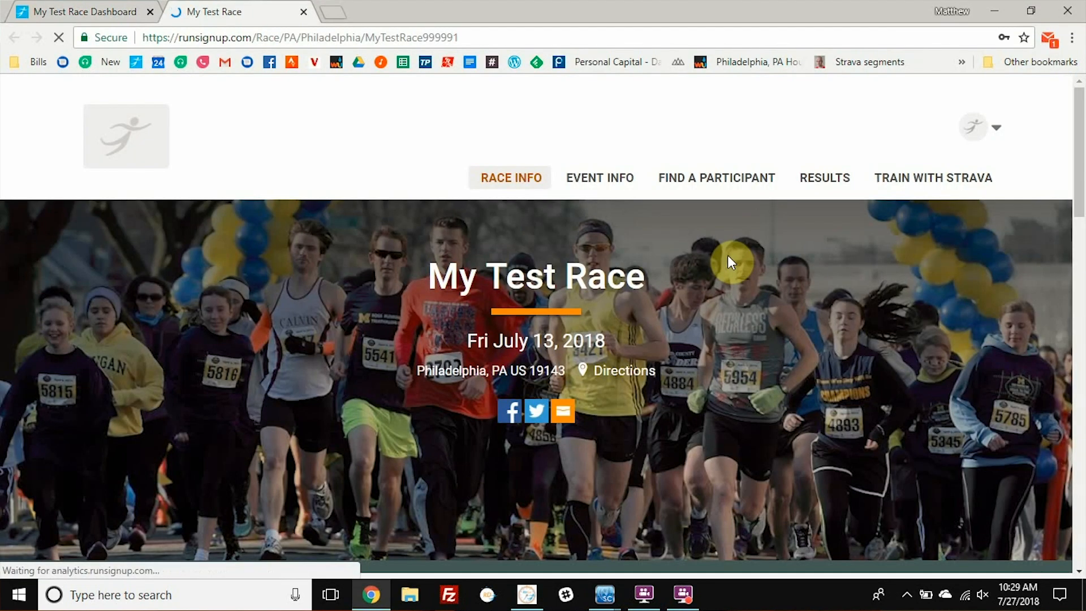
click(835, 192)
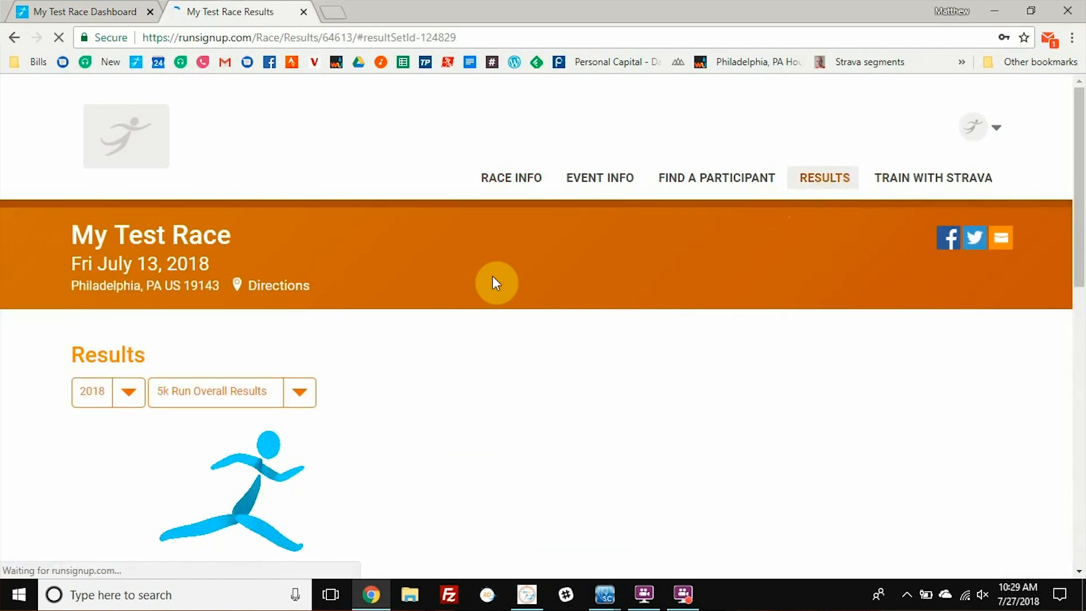
scroll(495, 283, down, 10)
scroll(496, 283, up, 5)
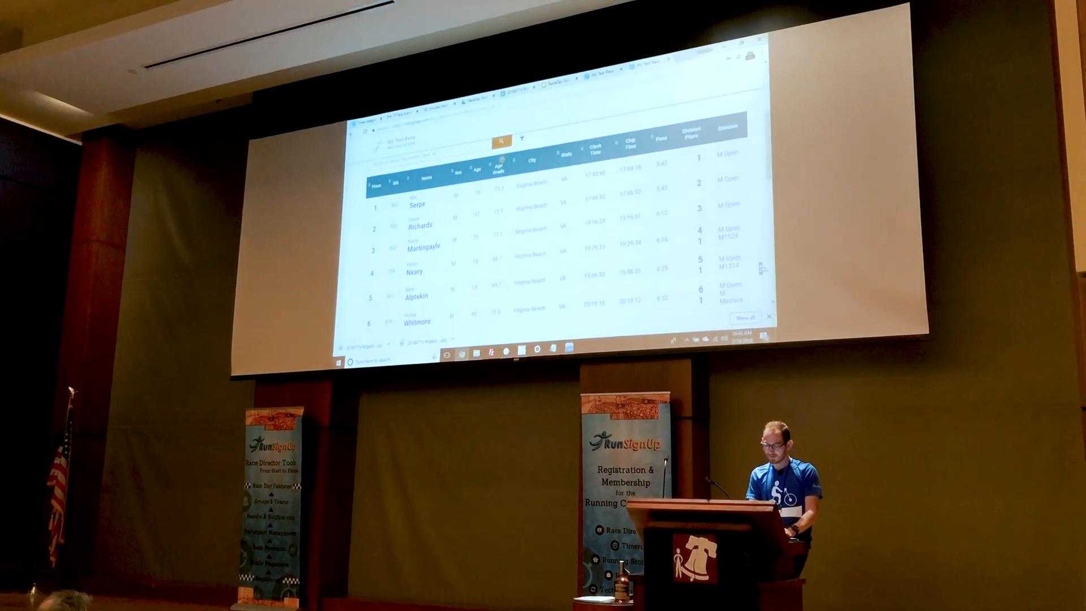
scroll(756, 255, up, 1)
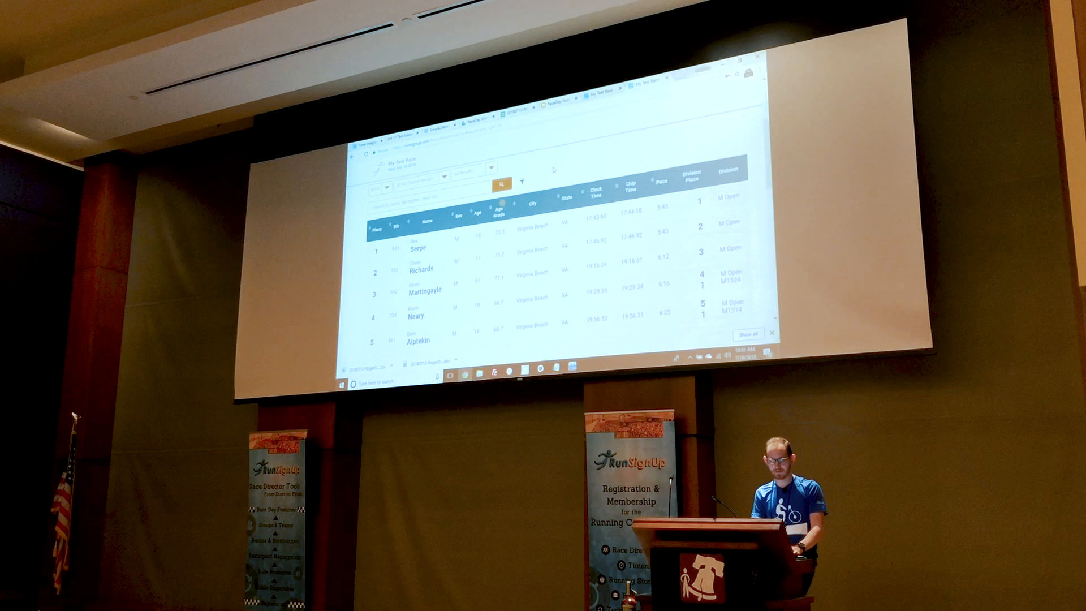
scroll(554, 169, up, 5)
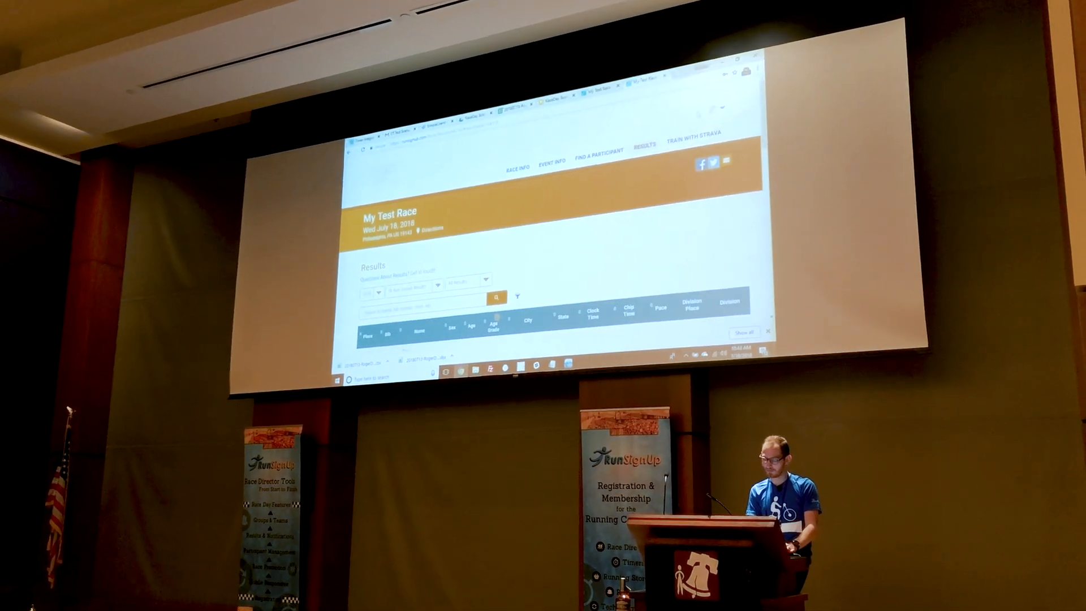